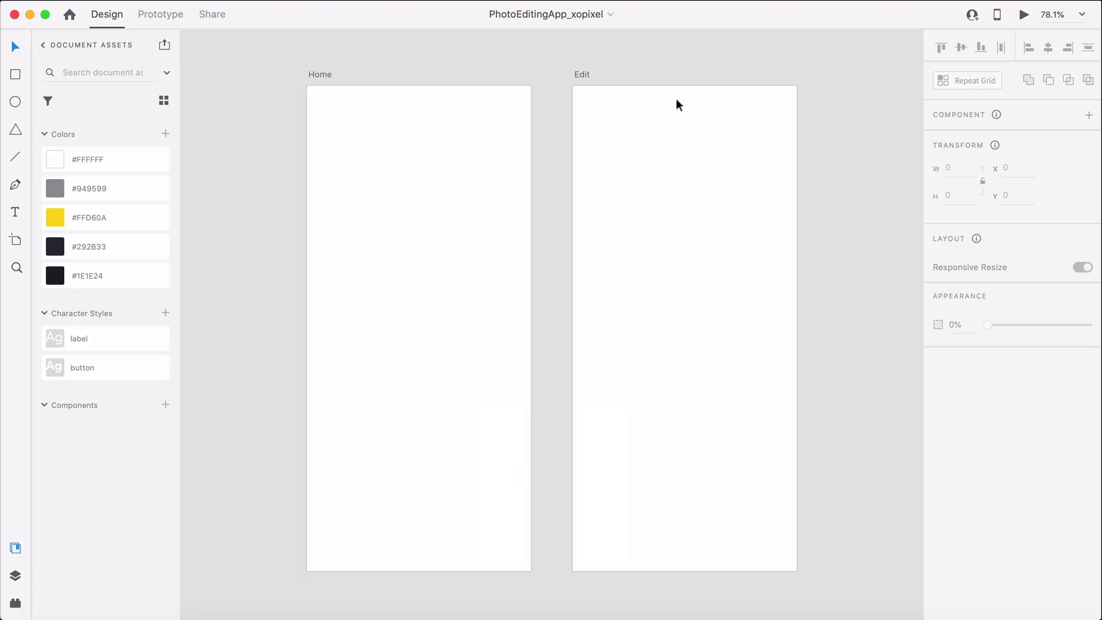
# Step: Add vertical guides near the artboard edges and fill Home and Edit with #1E1E24
pyautogui.click(323, 75)
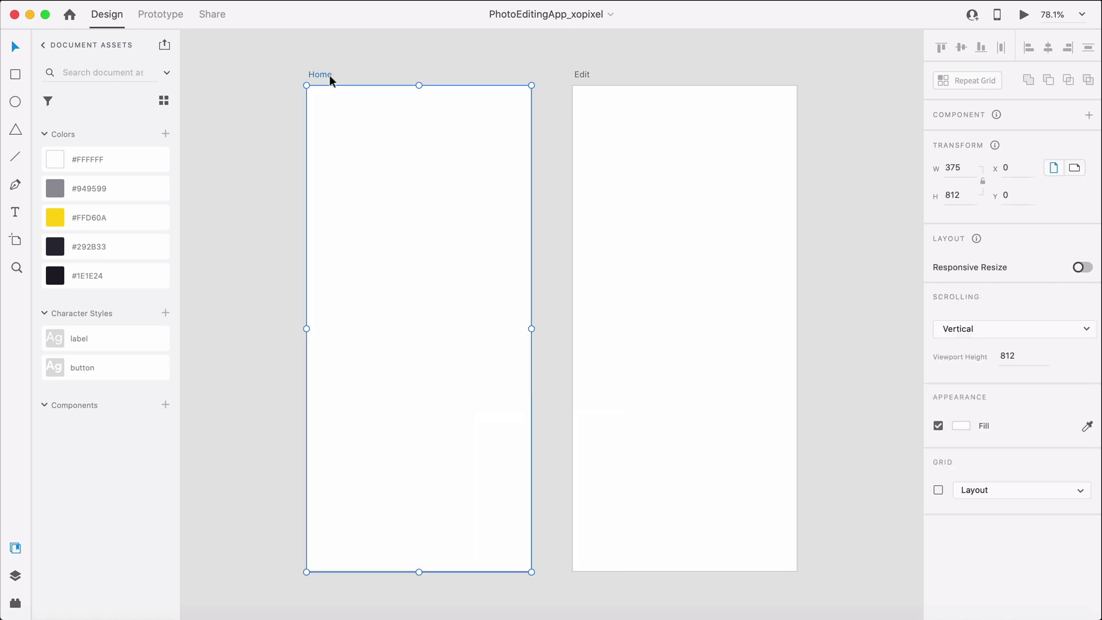
pyautogui.moveTo(304, 147); pyautogui.dragTo(786, 196)
pyautogui.click(323, 78)
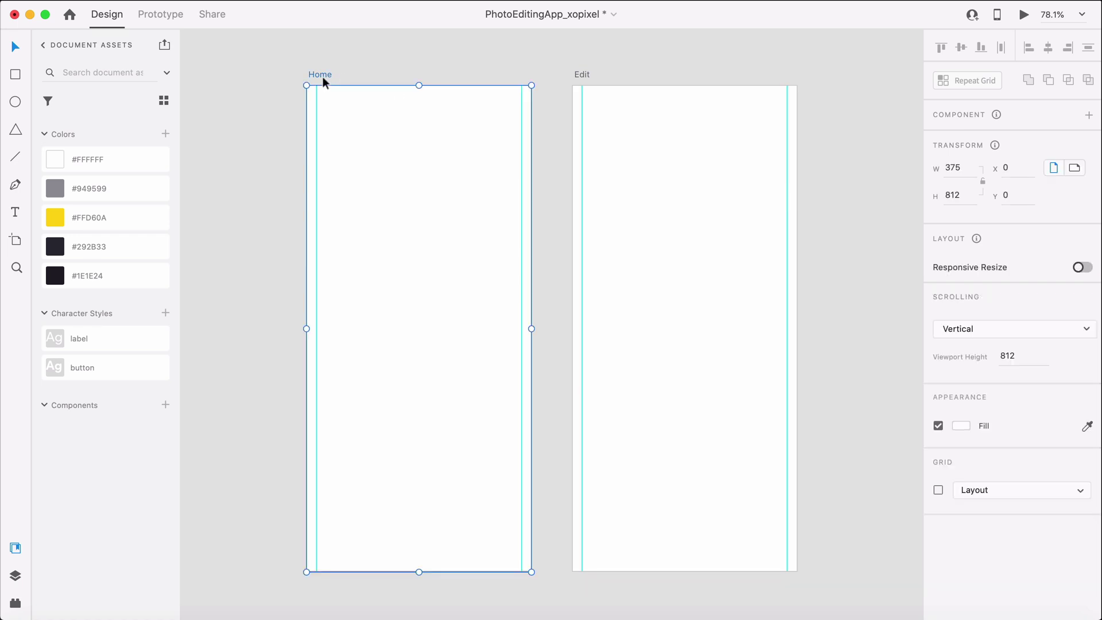
pyautogui.keyDown('shift'); pyautogui.click(581, 73); pyautogui.keyUp('shift')
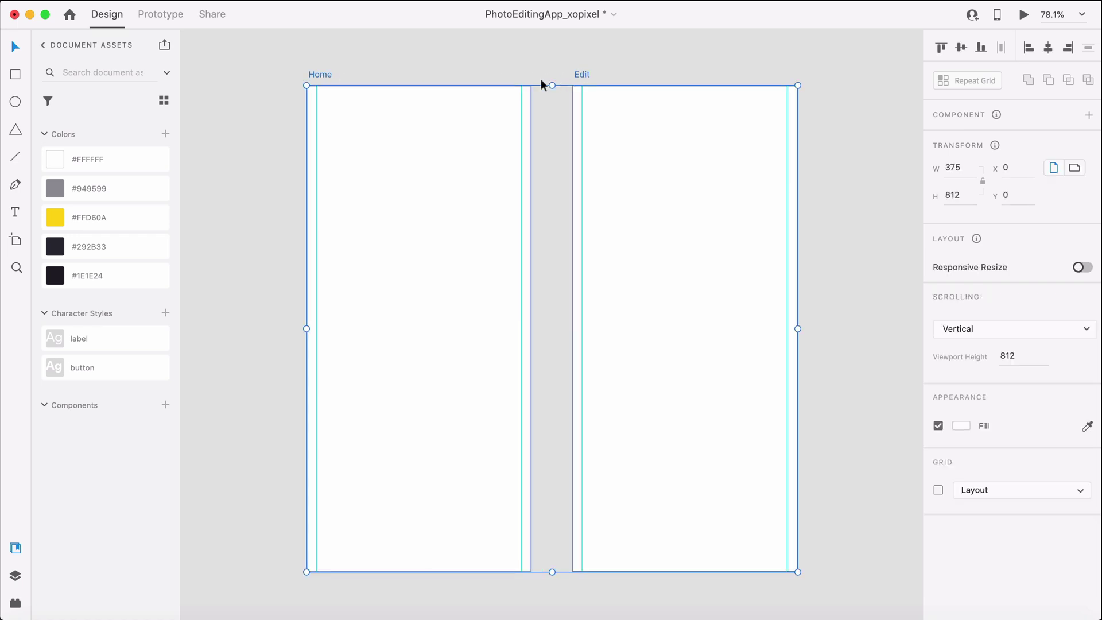
pyautogui.click(156, 273)
pyautogui.click(263, 246)
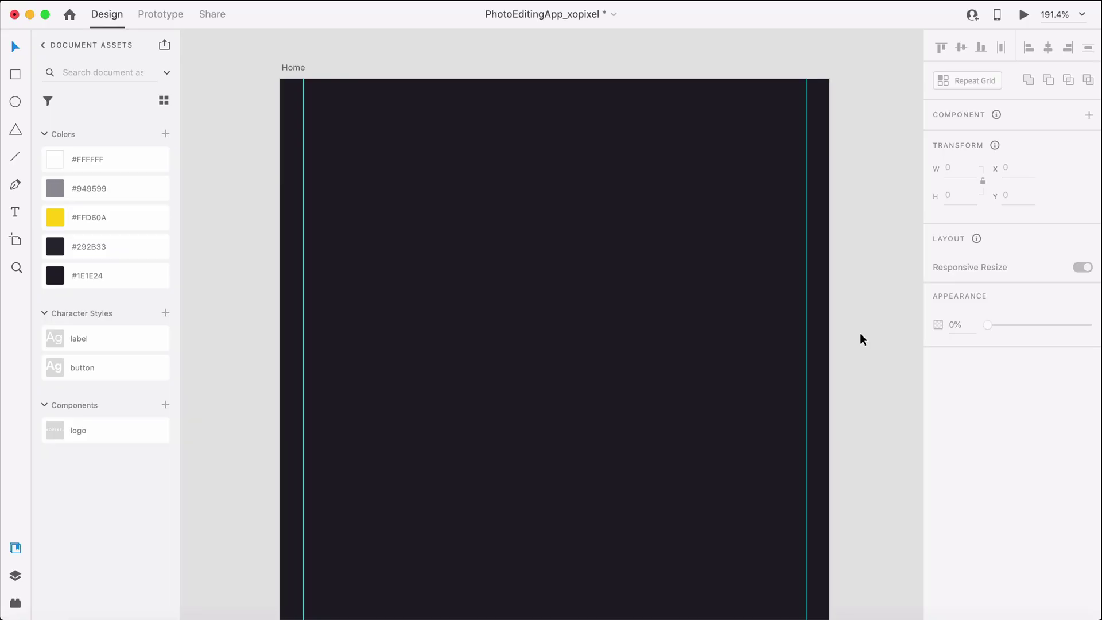
# Step: Draw a borderless #292B33 header rectangle across the top of the Home artboard
pyautogui.press('r')
pyautogui.moveTo(281, 80)
pyautogui.mouseDown()
pyautogui.moveTo(457, 180)
pyautogui.moveTo(757, 244)
pyautogui.moveTo(836, 290)
pyautogui.moveTo(827, 220)
pyautogui.mouseUp()
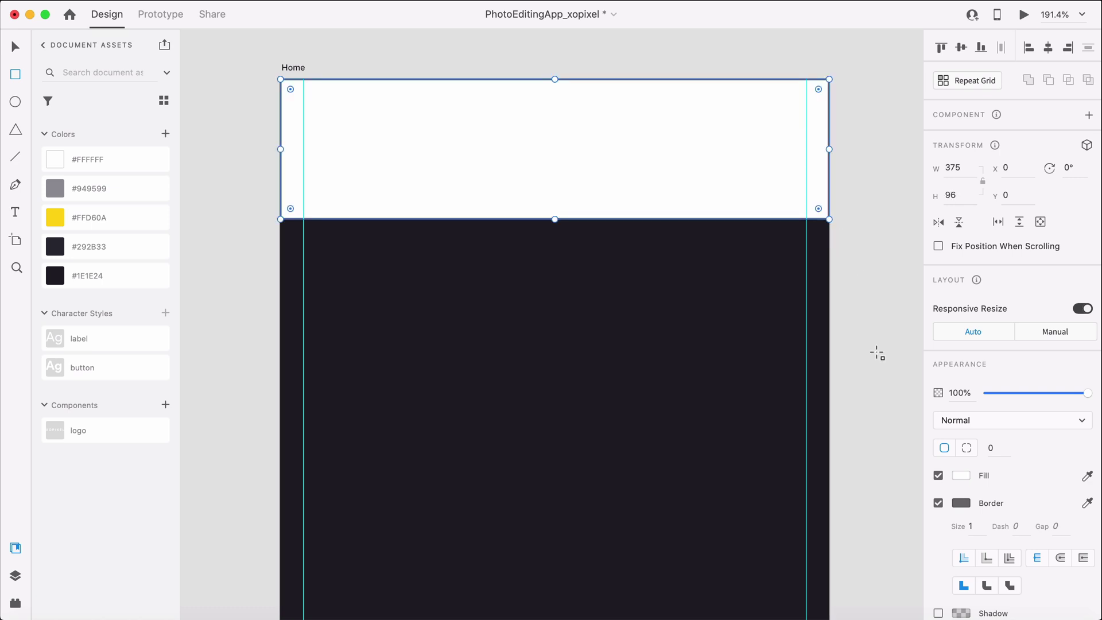
pyautogui.click(939, 503)
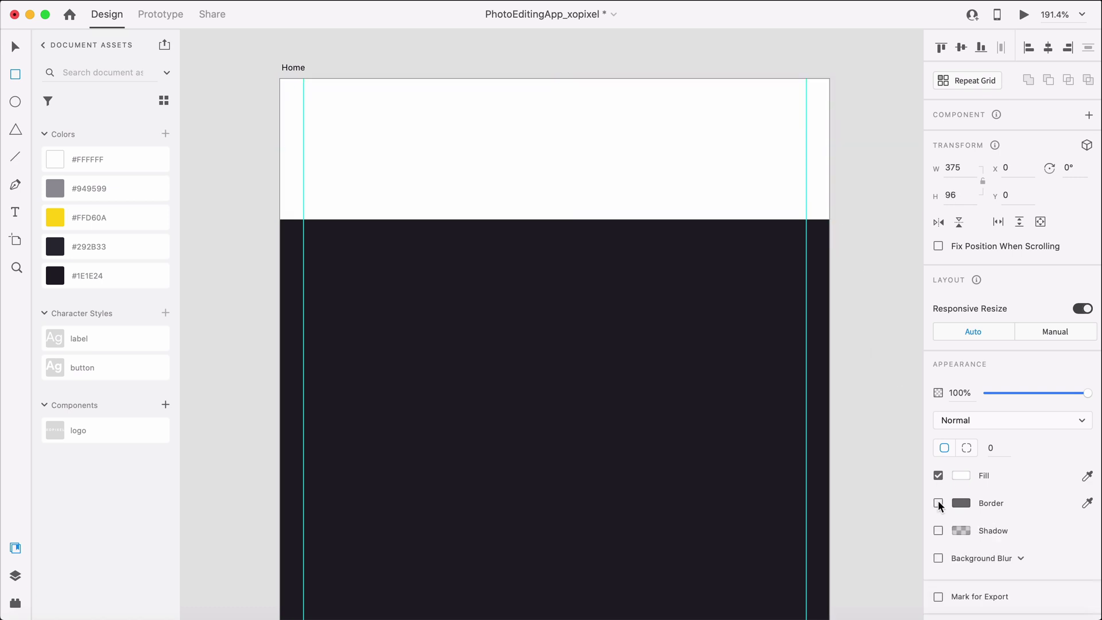
pyautogui.click(130, 247)
pyautogui.press('Escape')
# Step: Add a 24×24 square at Y 60 in the header's left and copy it to the right
pyautogui.press('r')
pyautogui.moveTo(305, 178); pyautogui.dragTo(351, 213)
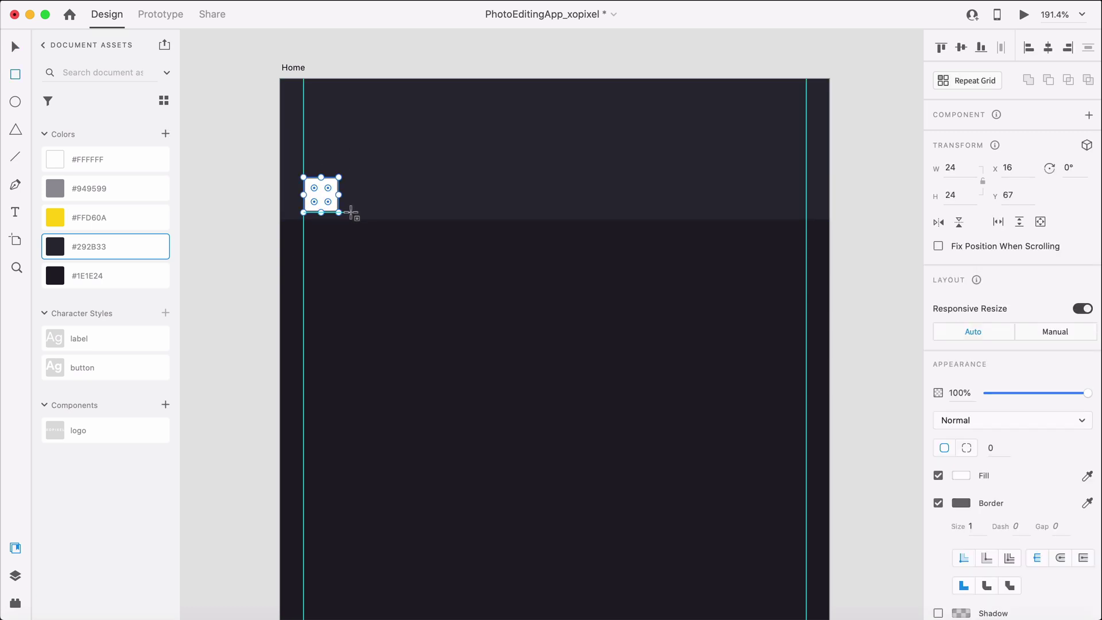
pyautogui.press('v')
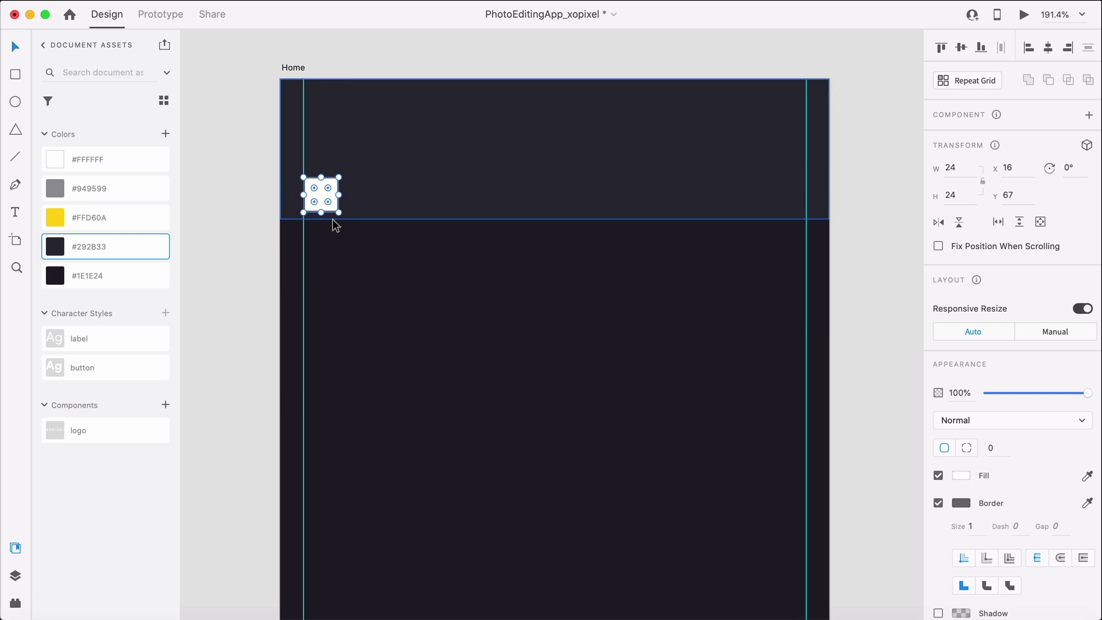
pyautogui.press('Up')
pyautogui.press('Up')
pyautogui.press('Up')
pyautogui.press('Up')
pyautogui.press('Up')
pyautogui.press('Up')
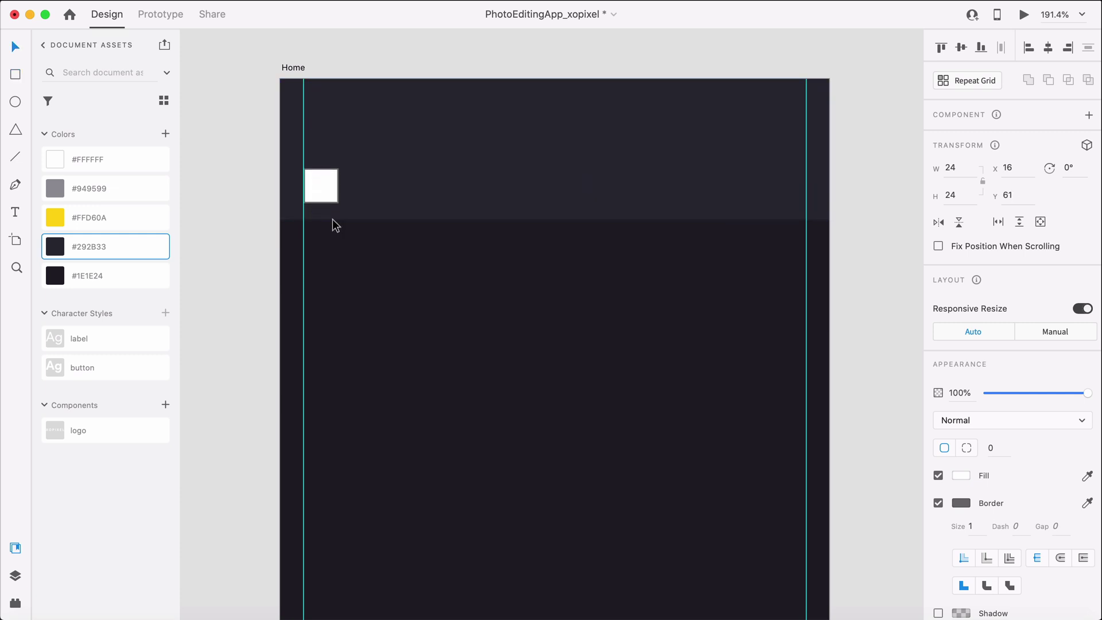
pyautogui.press('Up')
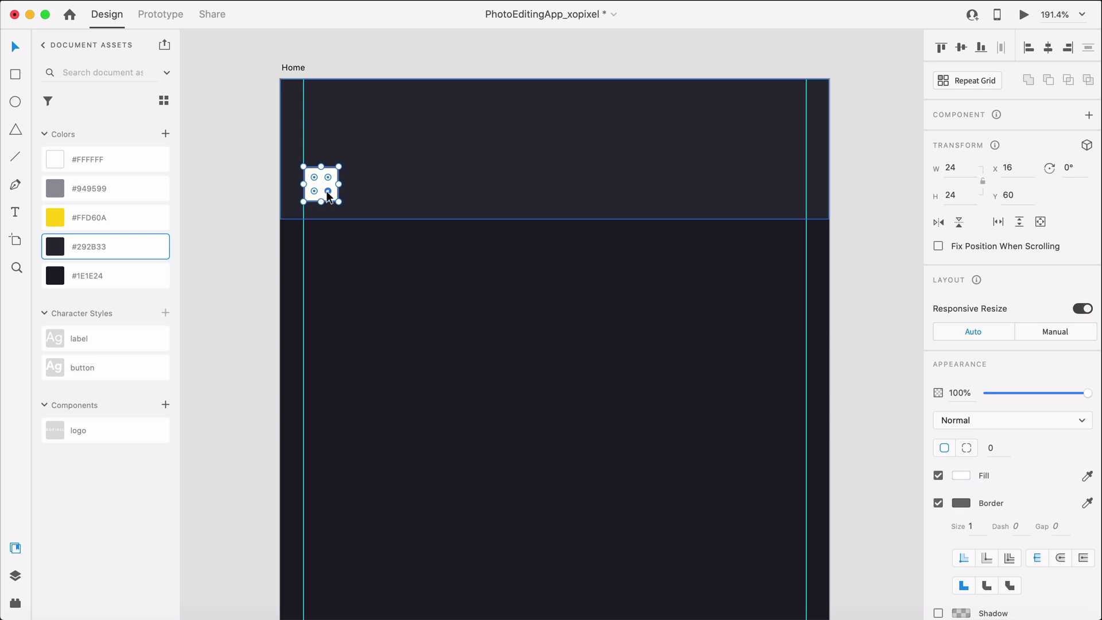
pyautogui.moveTo(323, 187); pyautogui.dragTo(793, 195)
# Step: Insert the Metro 'menu' icon from the icon plugin into the left header square
pyautogui.click(861, 206)
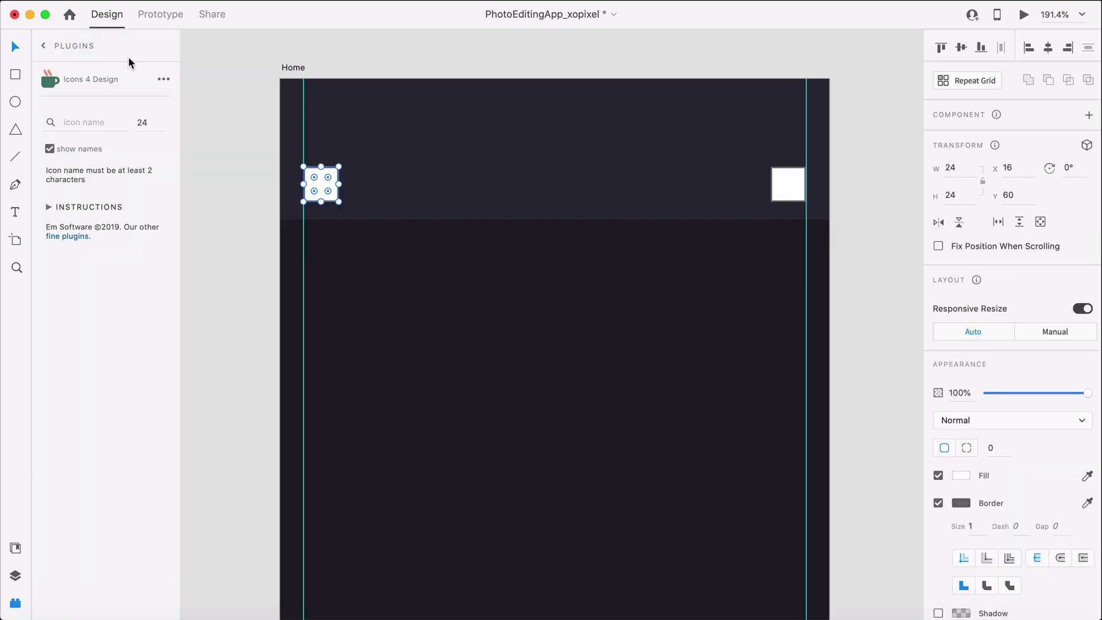
pyautogui.click(96, 122)
pyautogui.write('menu')
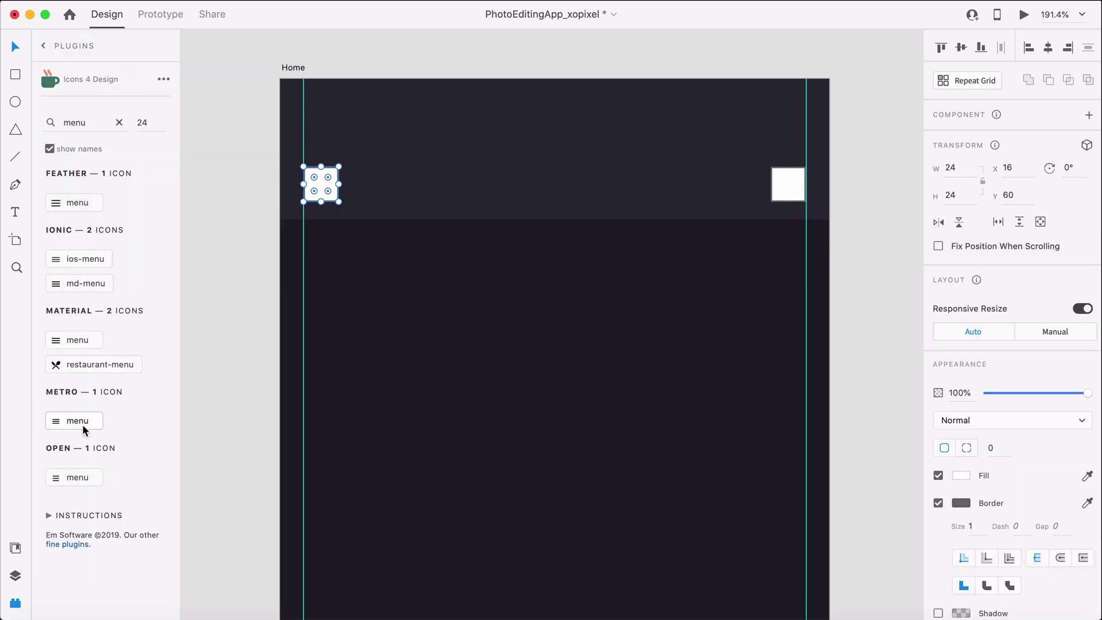
pyautogui.click(85, 202)
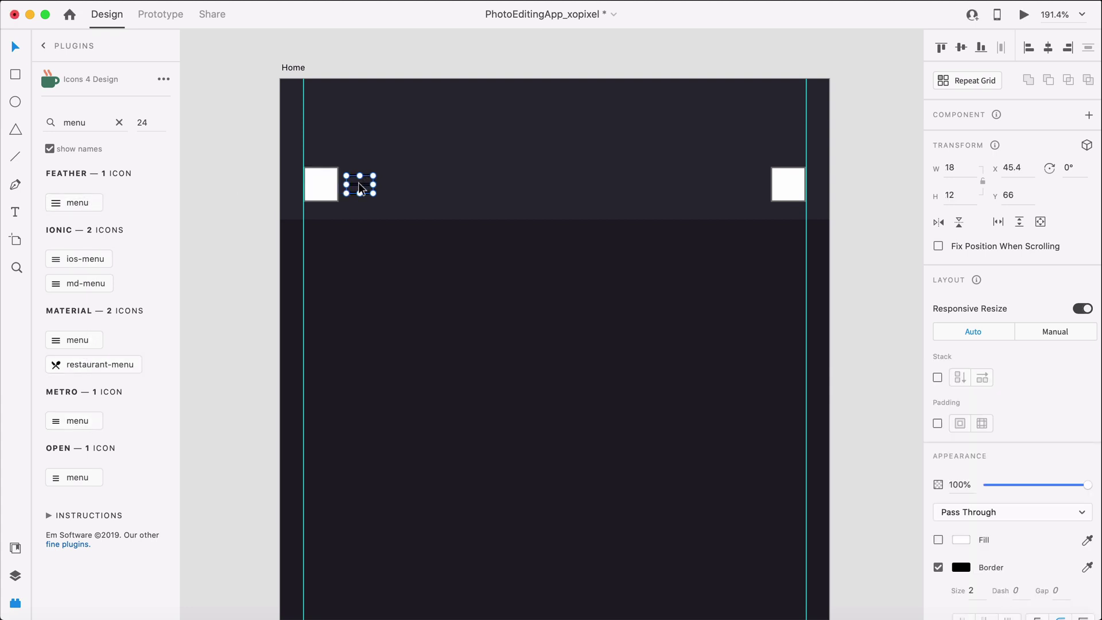
pyautogui.moveTo(364, 187); pyautogui.dragTo(326, 188)
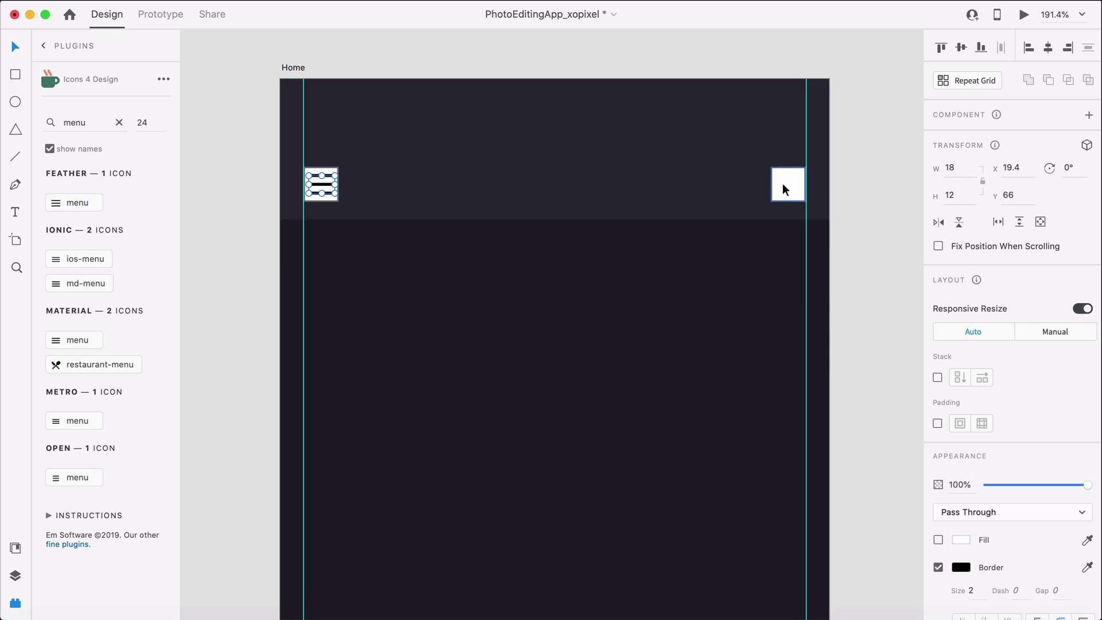
# Step: Insert the Feather 'plus' icon into the right header square
pyautogui.click(786, 189)
pyautogui.doubleClick(91, 127)
pyautogui.write('plus')
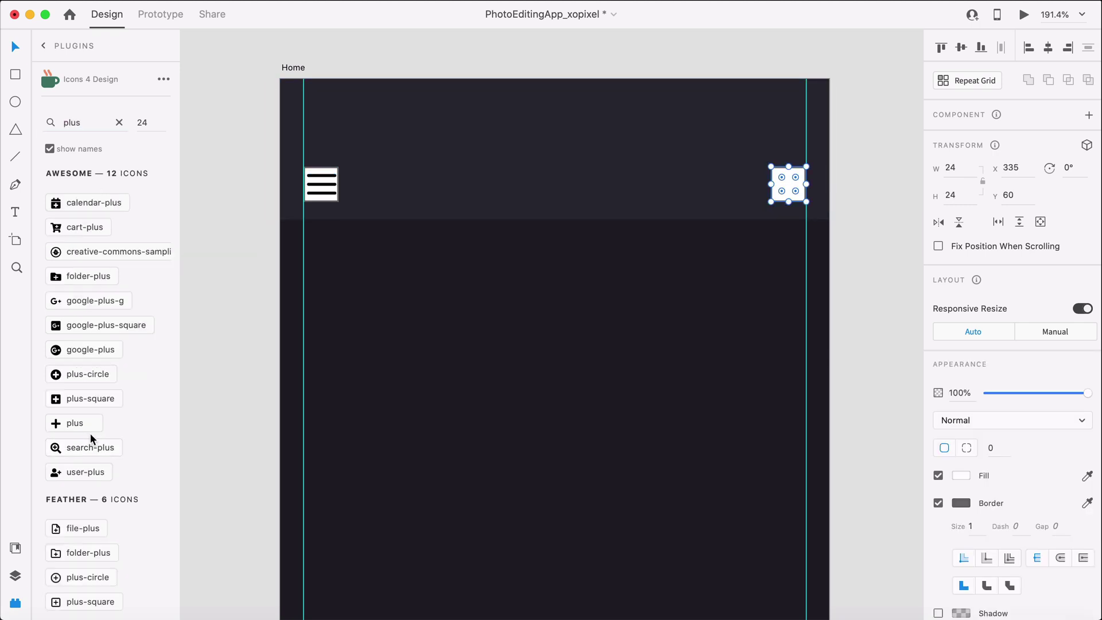
pyautogui.scroll(-5, 90, 442)
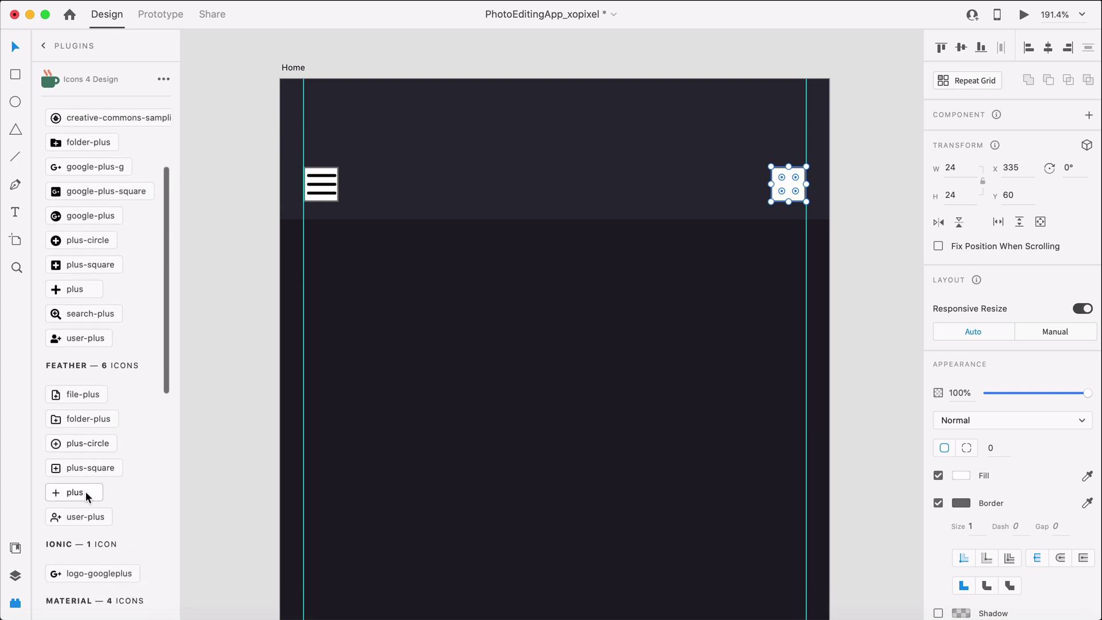
pyautogui.scroll(-6, 85, 492)
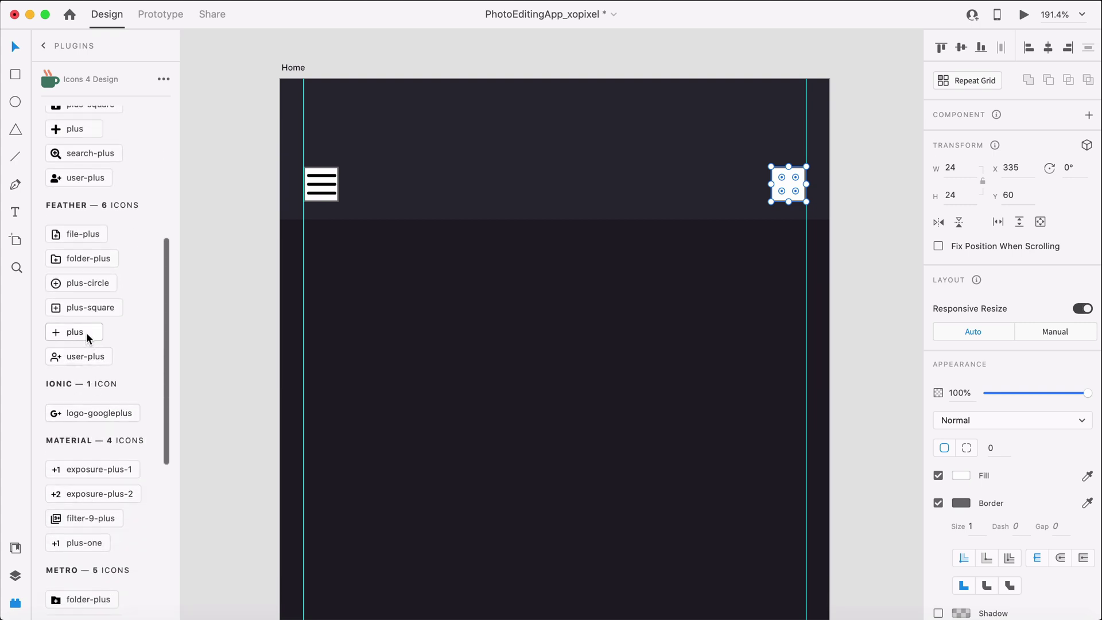
pyautogui.click(87, 334)
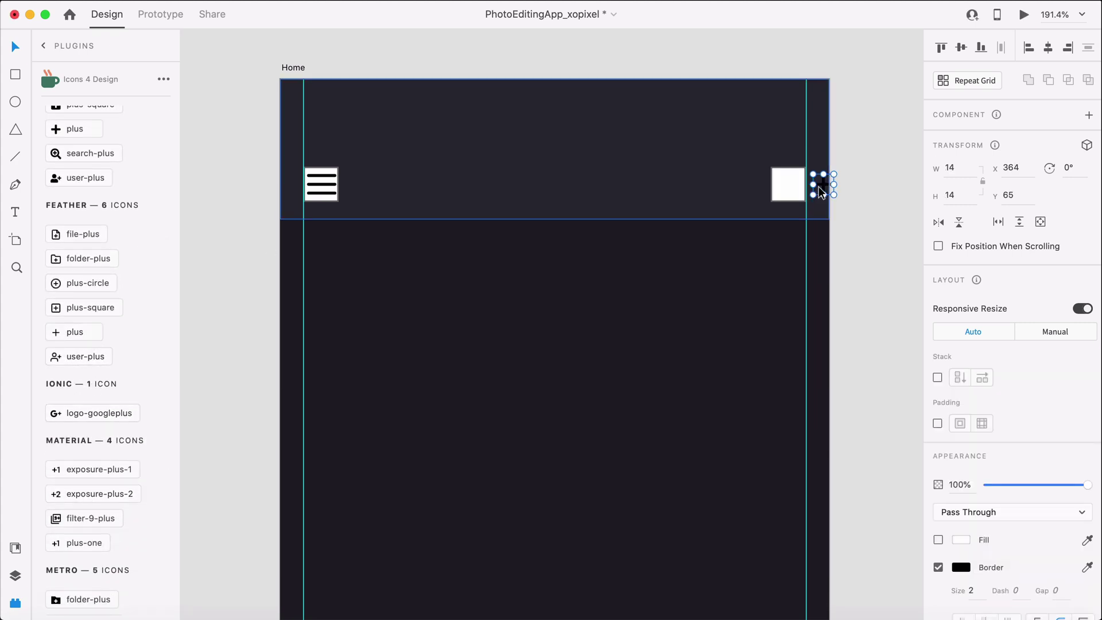
pyautogui.moveTo(825, 188); pyautogui.dragTo(790, 188)
pyautogui.press('super+shift+y')
pyautogui.click(326, 198)
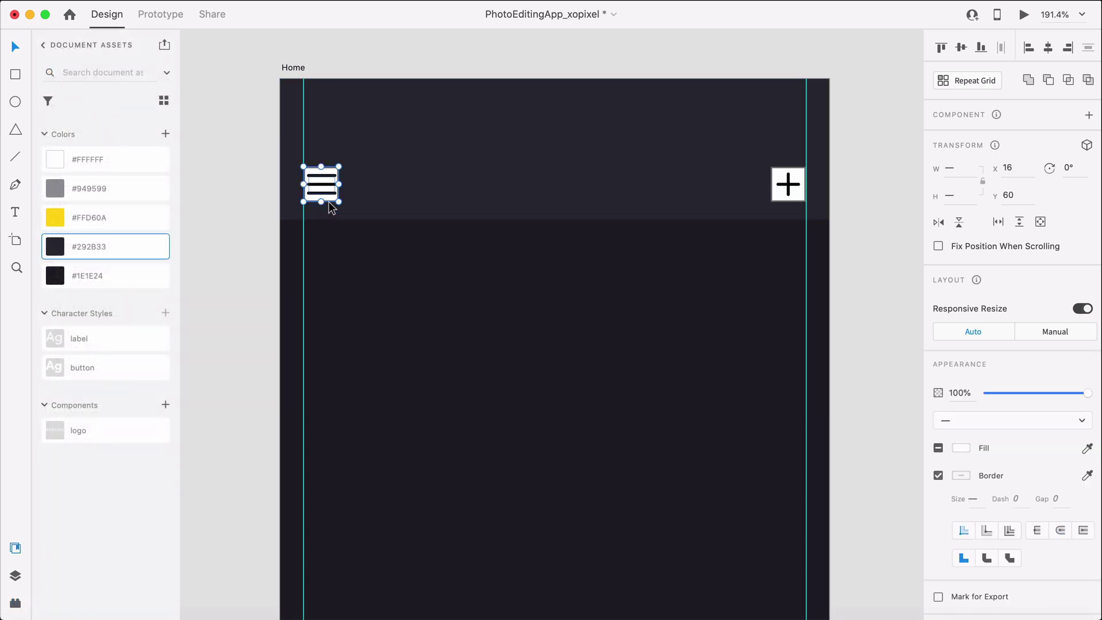
# Step: Remove the menu icon square's fill and border and make its lines #FFFFFF
pyautogui.click(788, 184)
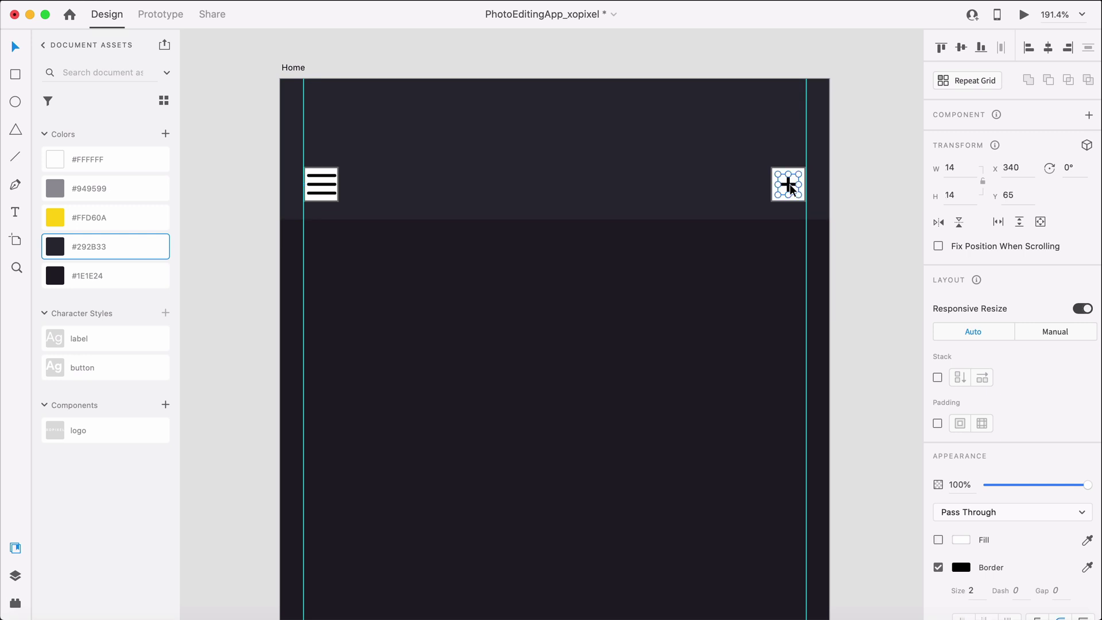
pyautogui.press('Escape')
pyautogui.click(324, 200)
pyautogui.click(938, 459)
pyautogui.click(938, 487)
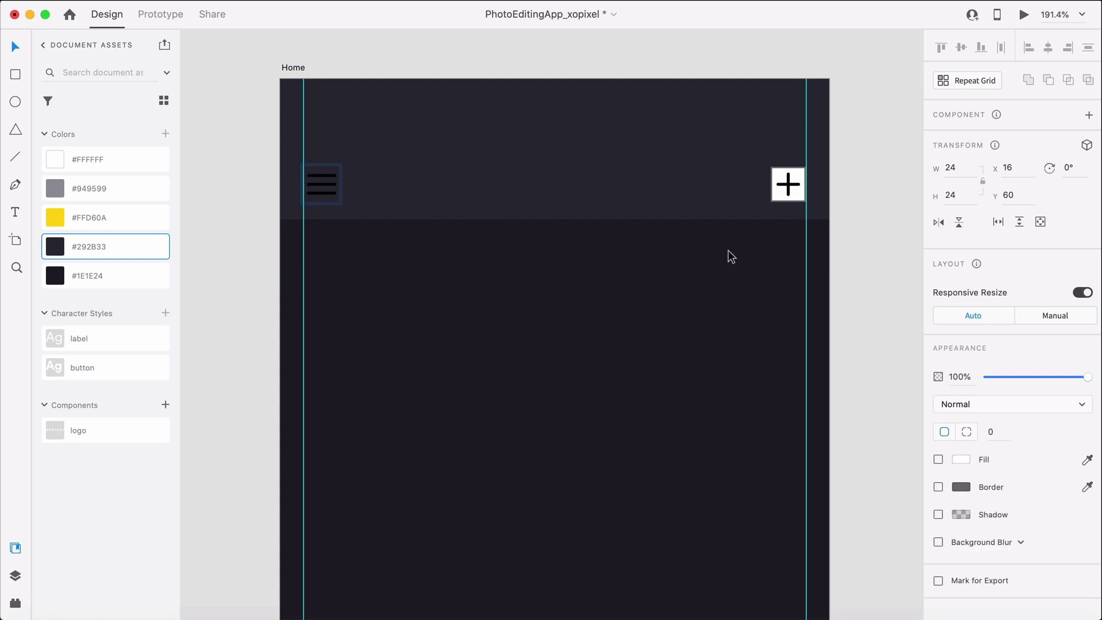
pyautogui.click(326, 185)
pyautogui.doubleClick(326, 185)
pyautogui.rightClick(149, 166)
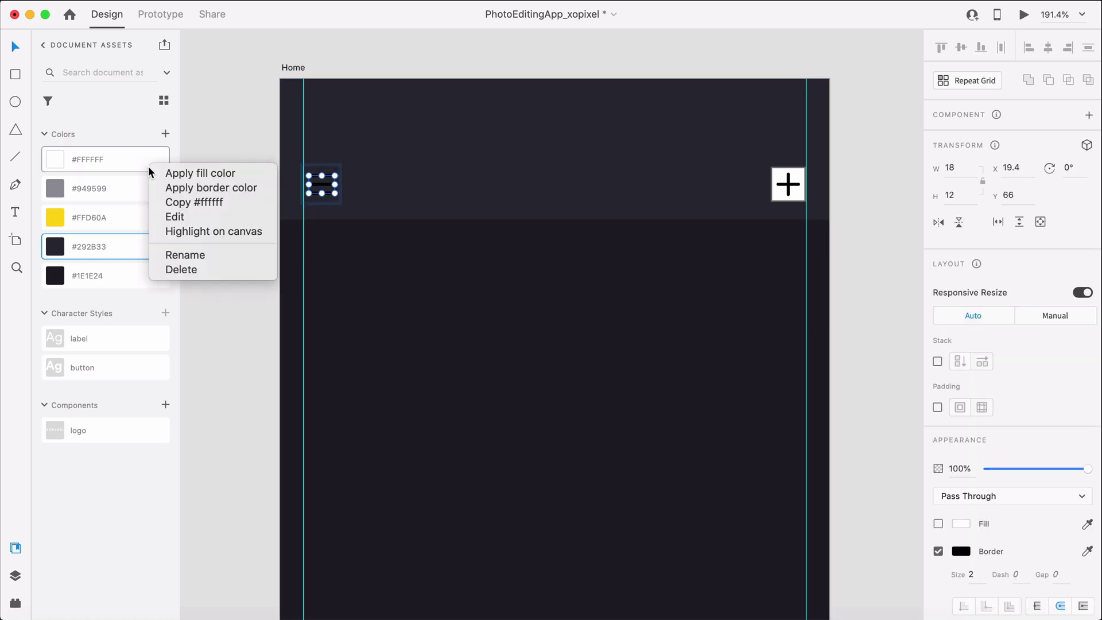
pyautogui.click(214, 189)
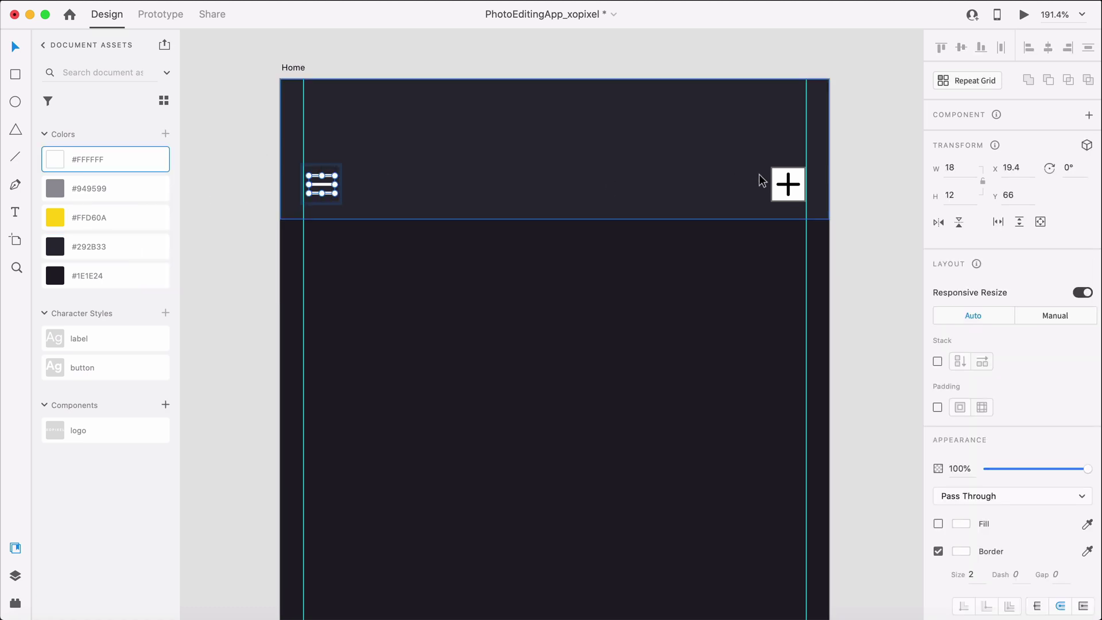
# Step: Make the plus icon's square fill-less and borderless and its plus sign white
pyautogui.click(779, 170)
pyautogui.doubleClick(780, 170)
pyautogui.click(939, 414)
pyautogui.click(938, 387)
pyautogui.press('Escape')
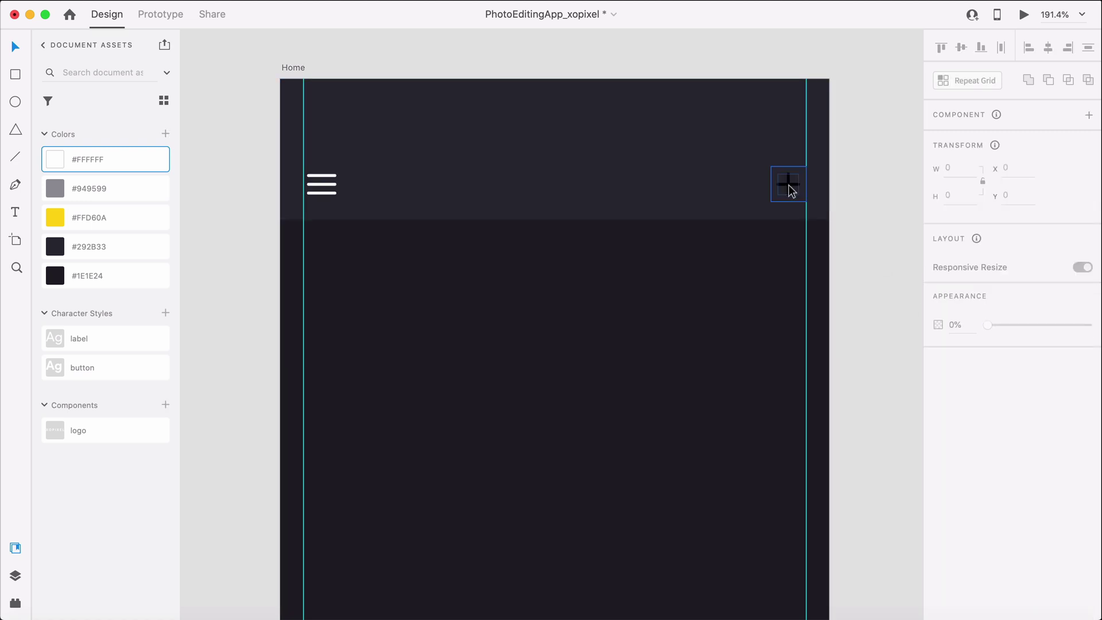
pyautogui.doubleClick(788, 185)
pyautogui.rightClick(147, 164)
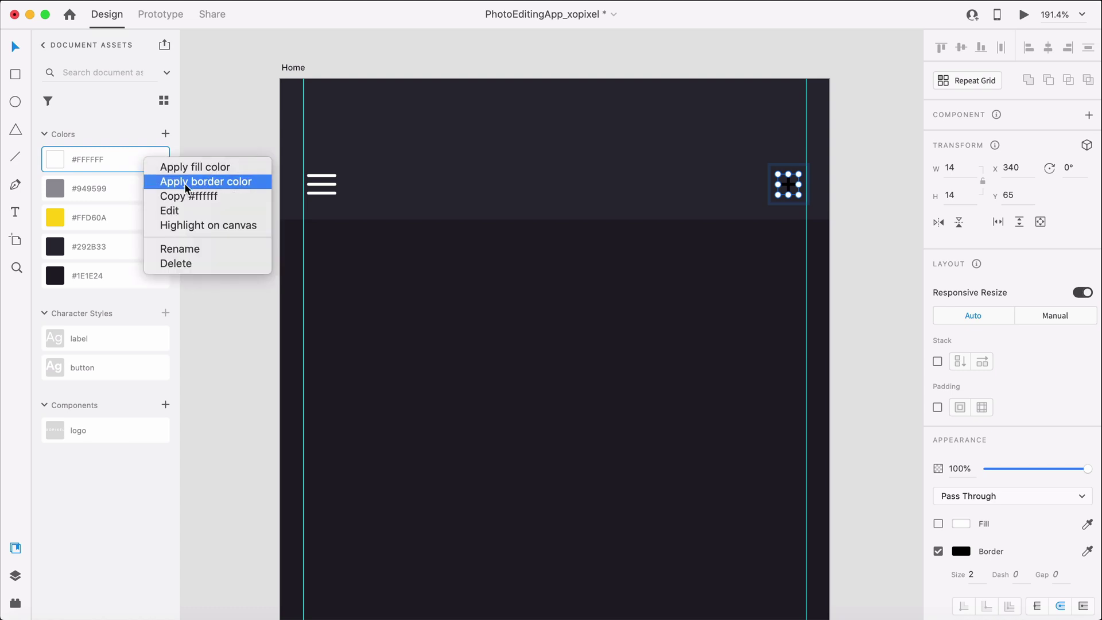
pyautogui.click(163, 186)
# Step: Shorten the menu icon's bottom line to half length
pyautogui.click(226, 221)
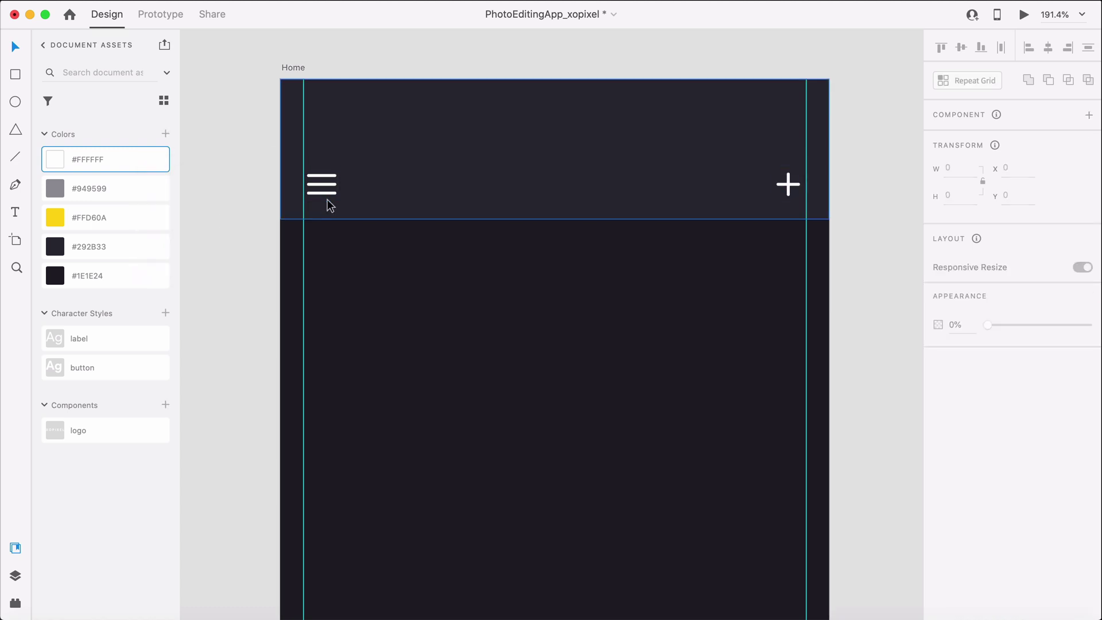
pyautogui.doubleClick(330, 195)
pyautogui.click(329, 194)
pyautogui.moveTo(334, 193); pyautogui.dragTo(321, 195)
# Step: Place the XOPIXEL logo in the Home header centre and zoom out to fit both artboards
pyautogui.click(236, 202)
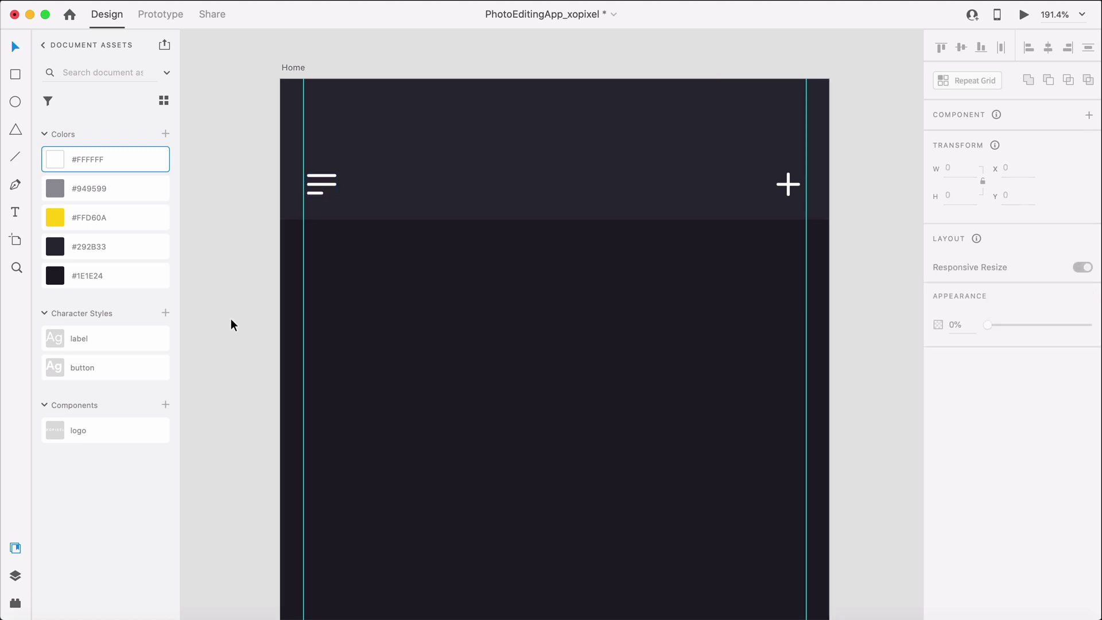
pyautogui.moveTo(150, 436); pyautogui.dragTo(515, 190)
pyautogui.click(842, 215)
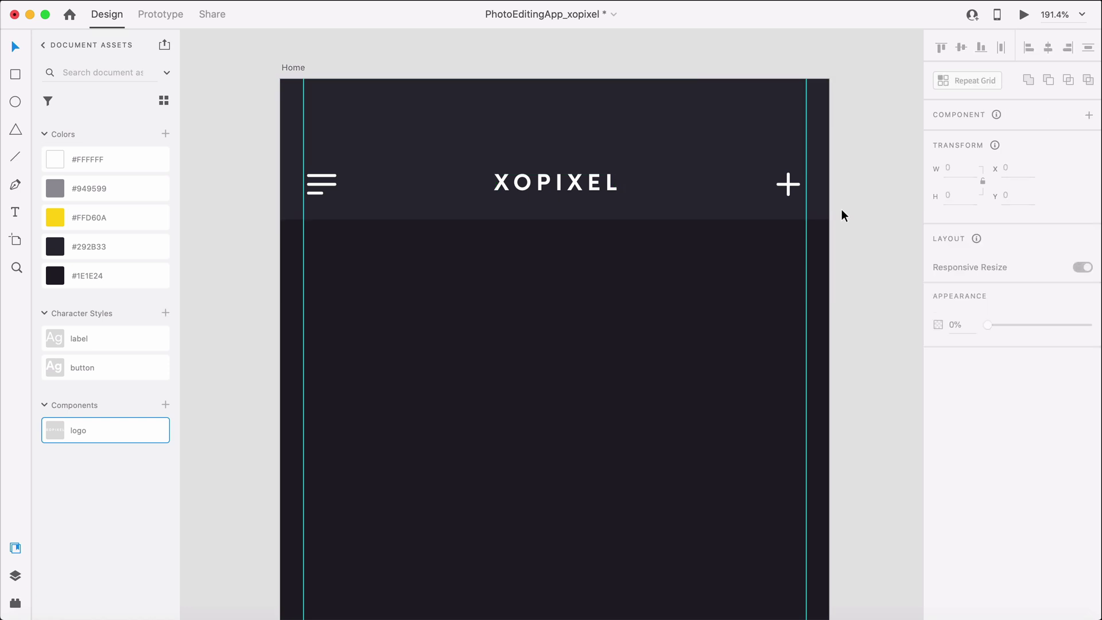
pyautogui.press('super+0')
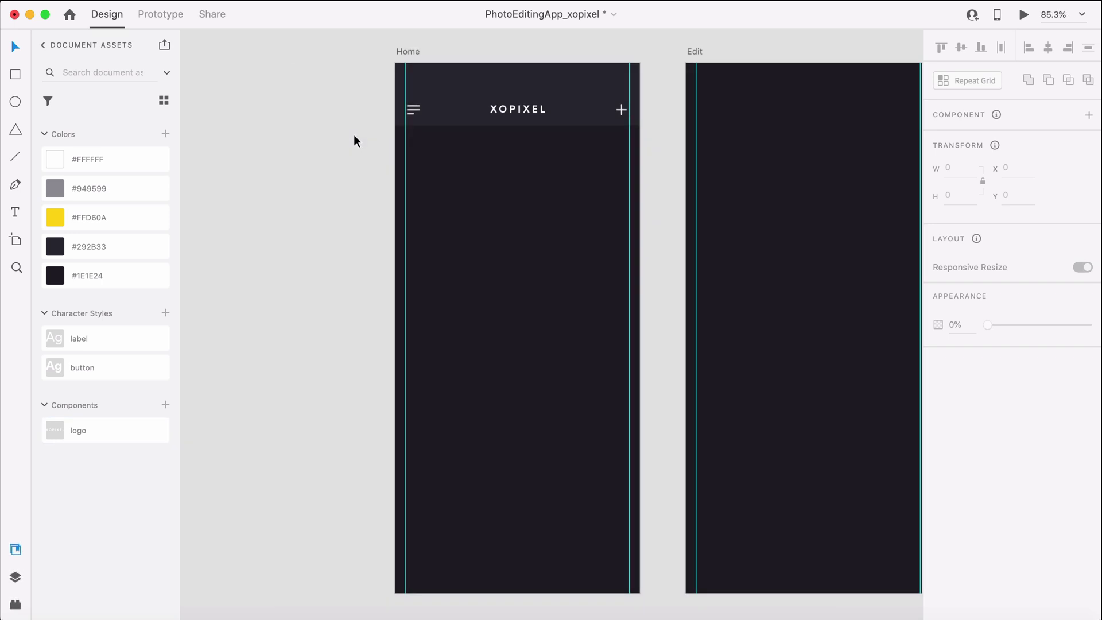
# Step: Draw a white square below the Home header with width 164, corner radius 4, no border
pyautogui.press('r')
pyautogui.moveTo(405, 140); pyautogui.dragTo(520, 251)
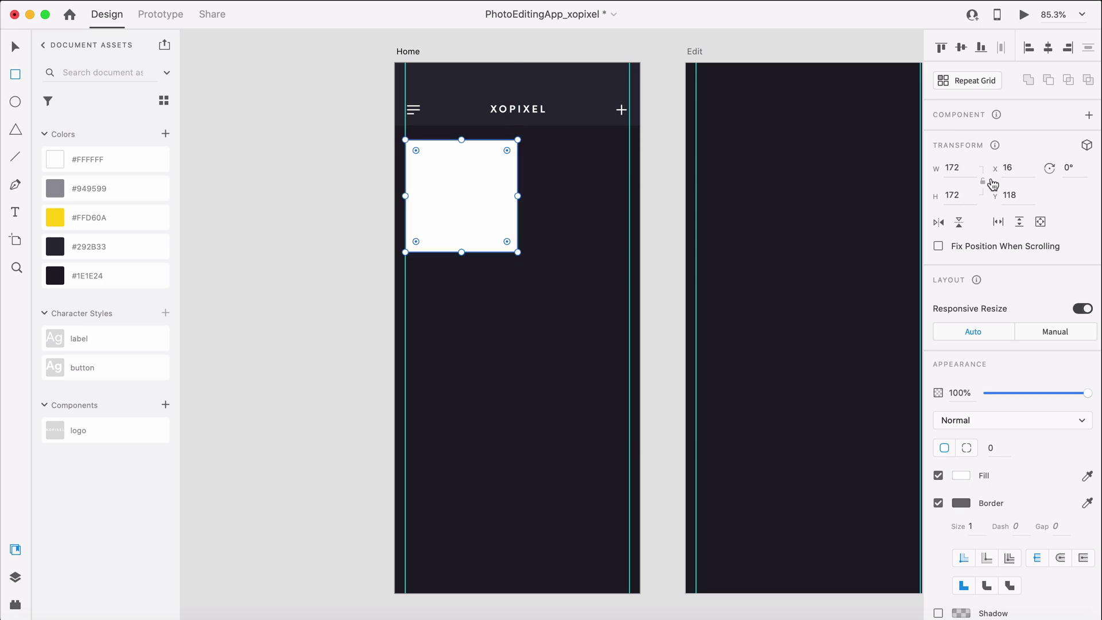
pyautogui.click(968, 168)
pyautogui.write('164')
pyautogui.press('Return')
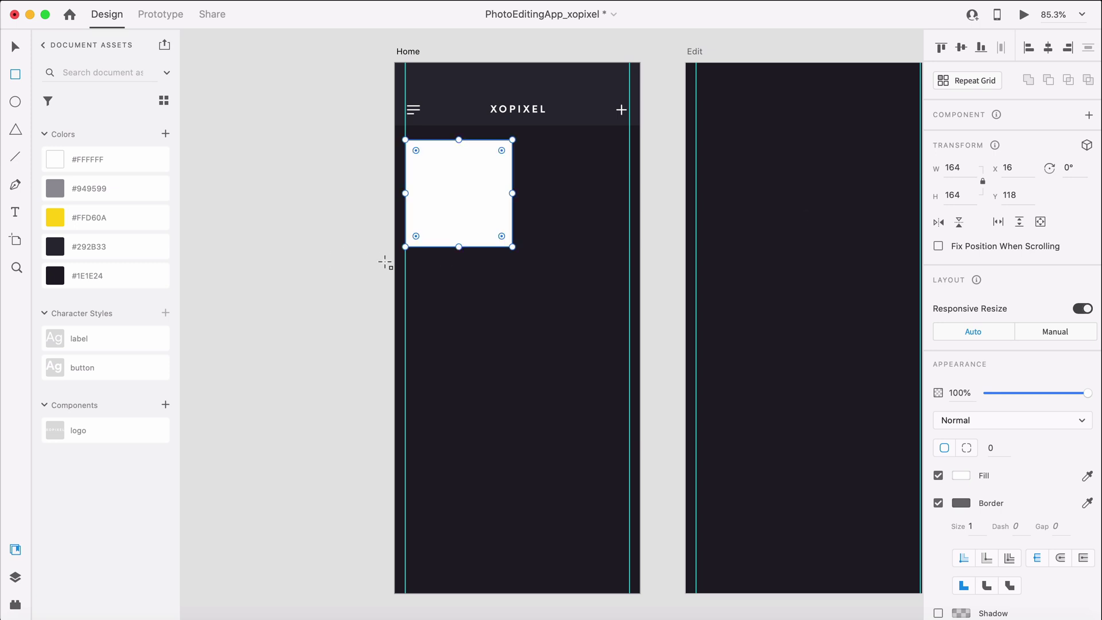
pyautogui.click(995, 446)
pyautogui.write('4')
pyautogui.press('Return')
pyautogui.click(938, 502)
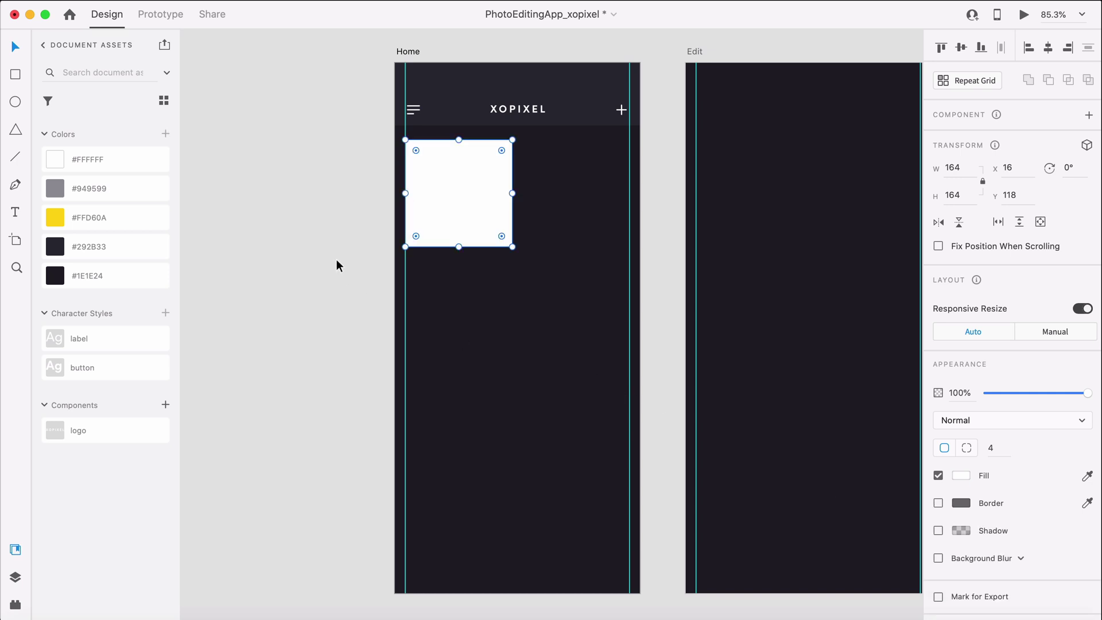
# Step: Turn the square into a two-column, four-row repeat grid with 16 px spacing
pyautogui.press('super+r')
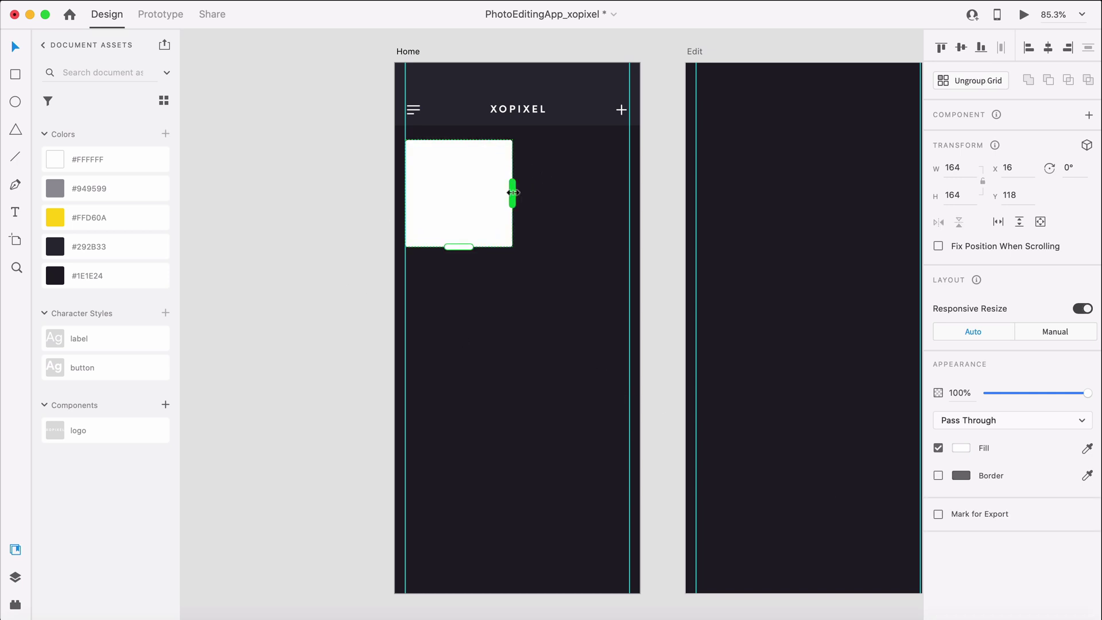
pyautogui.moveTo(513, 194); pyautogui.dragTo(627, 196)
pyautogui.moveTo(516, 206); pyautogui.dragTo(514, 206)
pyautogui.moveTo(627, 196); pyautogui.dragTo(630, 196)
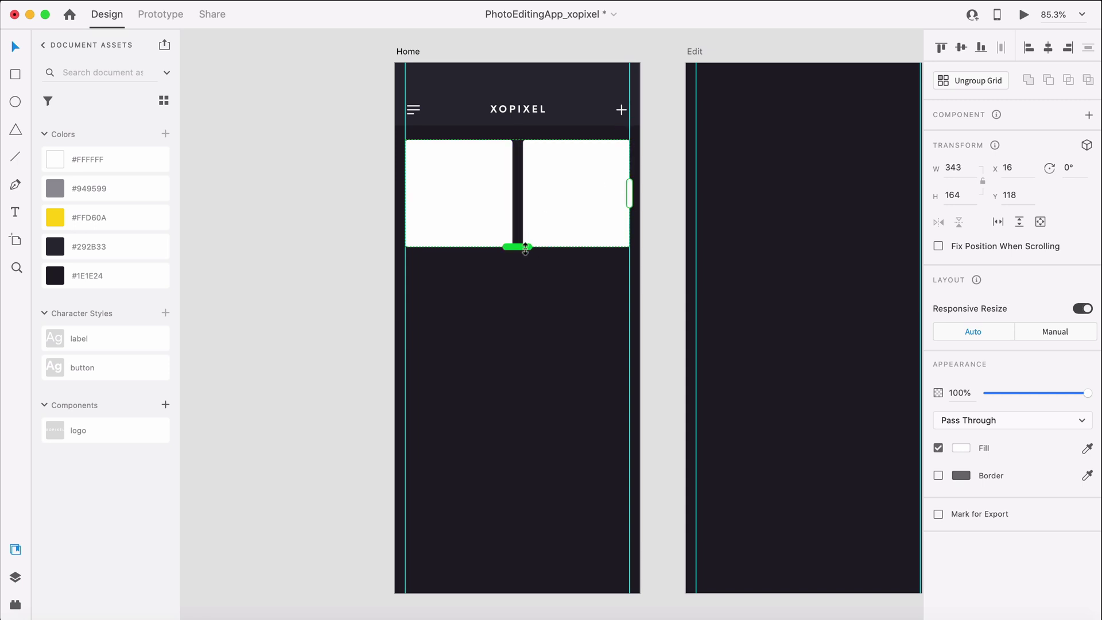
pyautogui.moveTo(525, 251); pyautogui.dragTo(524, 600)
pyautogui.moveTo(488, 485); pyautogui.dragTo(486, 477)
pyautogui.click(316, 453)
pyautogui.click(466, 484)
pyautogui.click(357, 446)
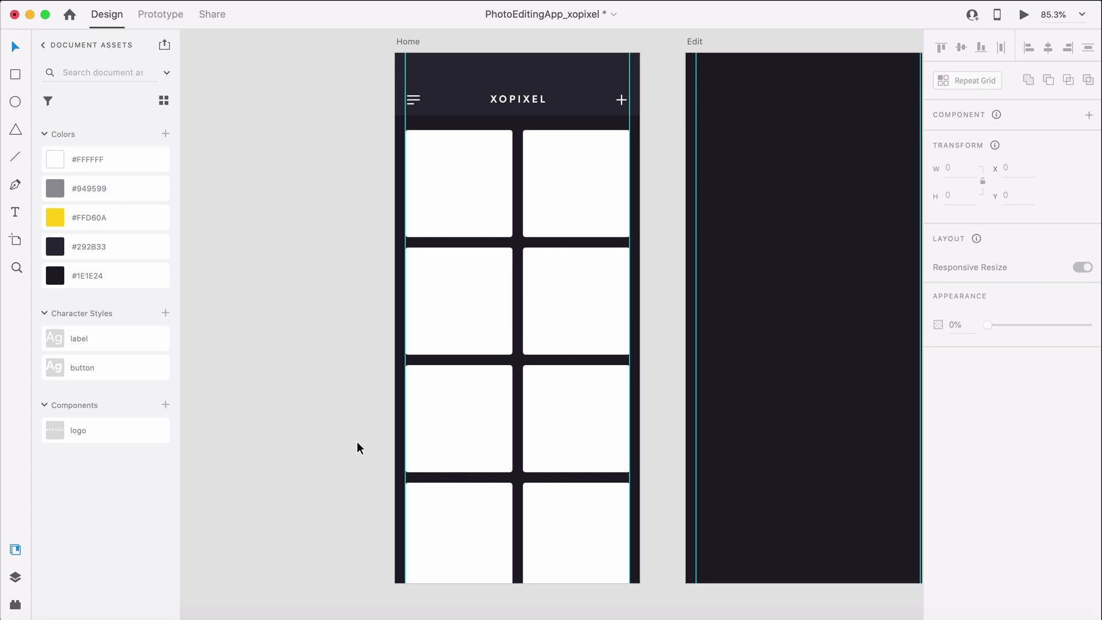
# Step: Drag the image files from the Finder photos folder onto the Home repeat grid
pyautogui.press('super+Tab')
pyautogui.moveTo(62, 319); pyautogui.dragTo(418, 553)
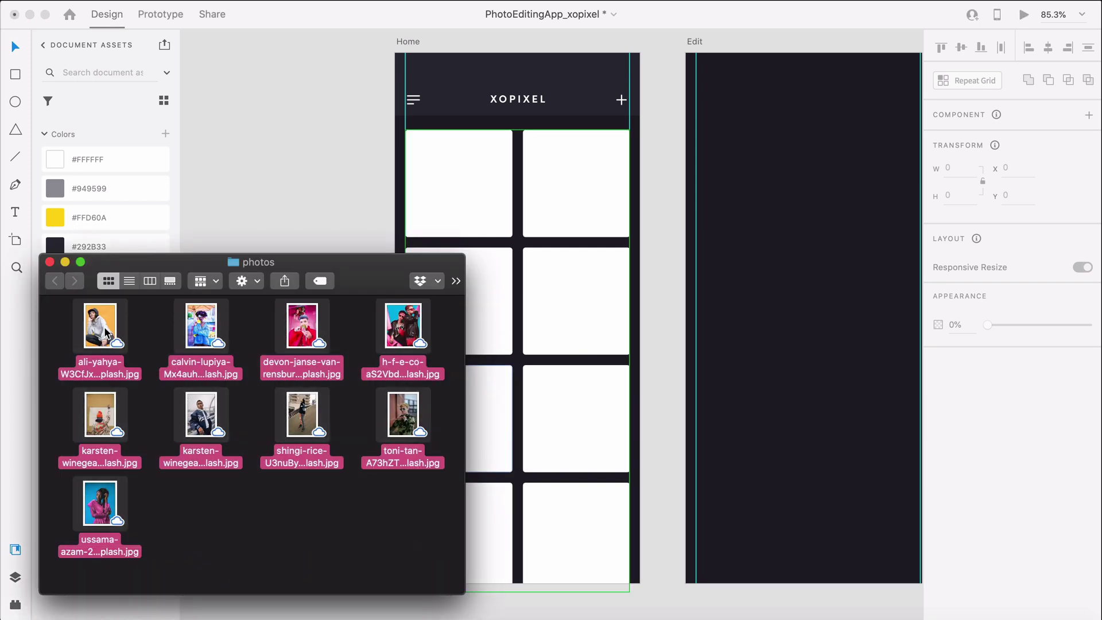
pyautogui.moveTo(125, 322); pyautogui.dragTo(434, 174)
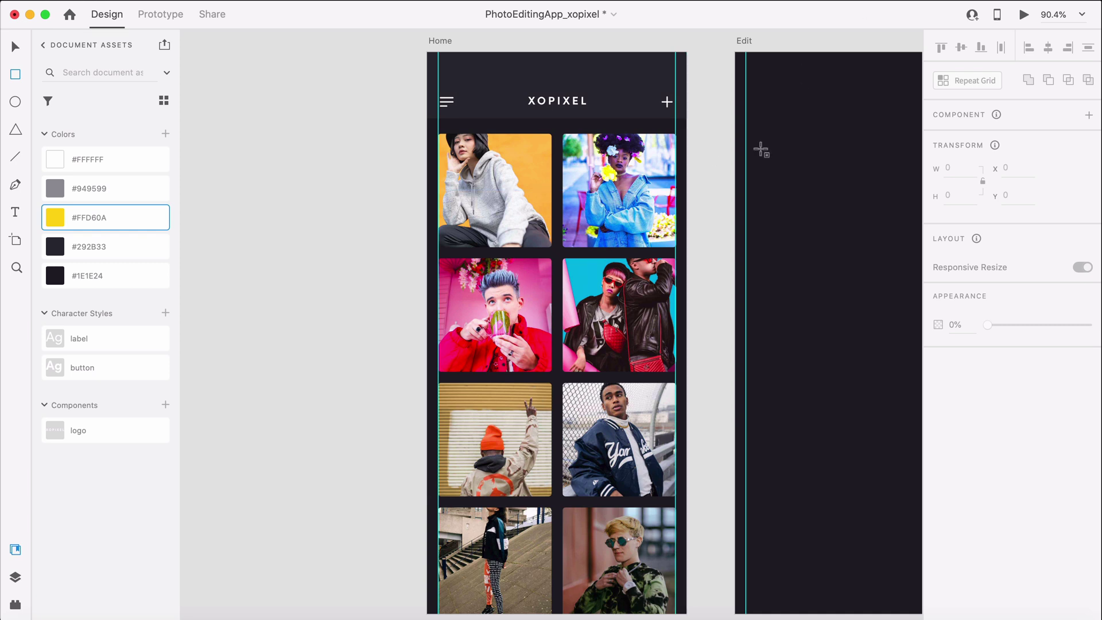
pyautogui.press('v')
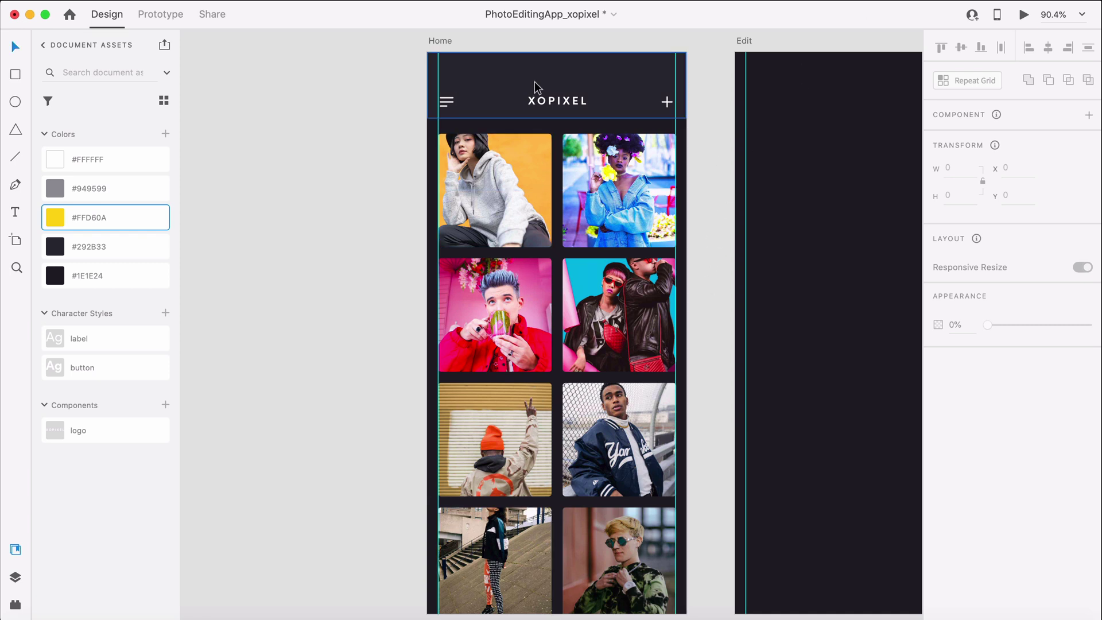
# Step: Duplicate the header bar to the bottom of Home and centre a white square in it
pyautogui.click(536, 87)
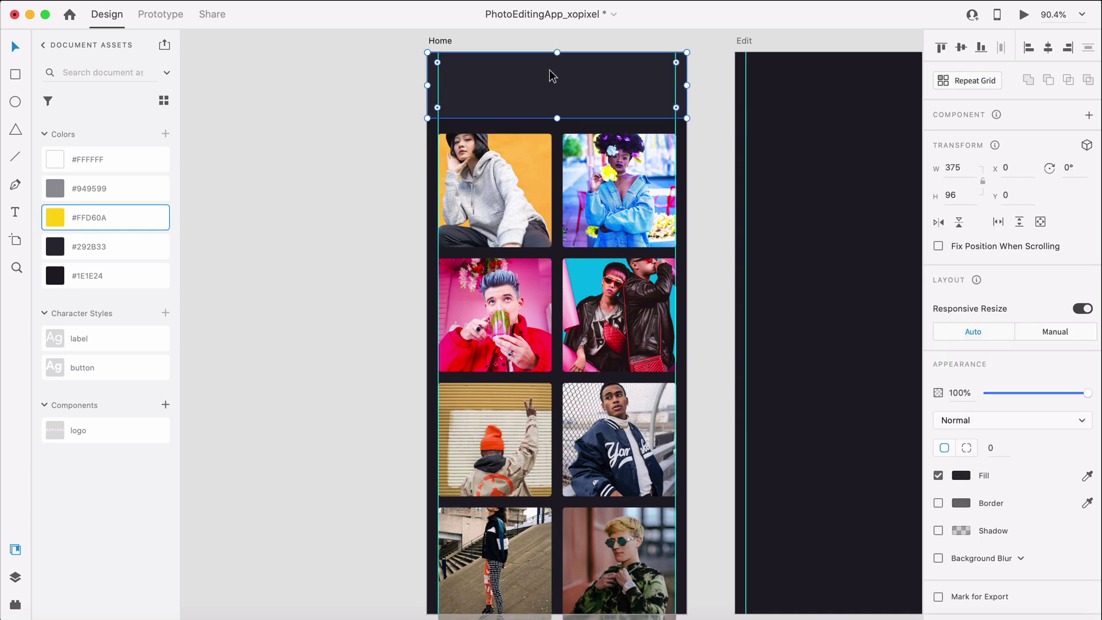
pyautogui.moveTo(553, 76)
pyautogui.mouseDown()
pyautogui.moveTo(594, 555)
pyautogui.moveTo(592, 596)
pyautogui.moveTo(579, 592)
pyautogui.mouseUp()
pyautogui.press('r')
pyautogui.press('Escape')
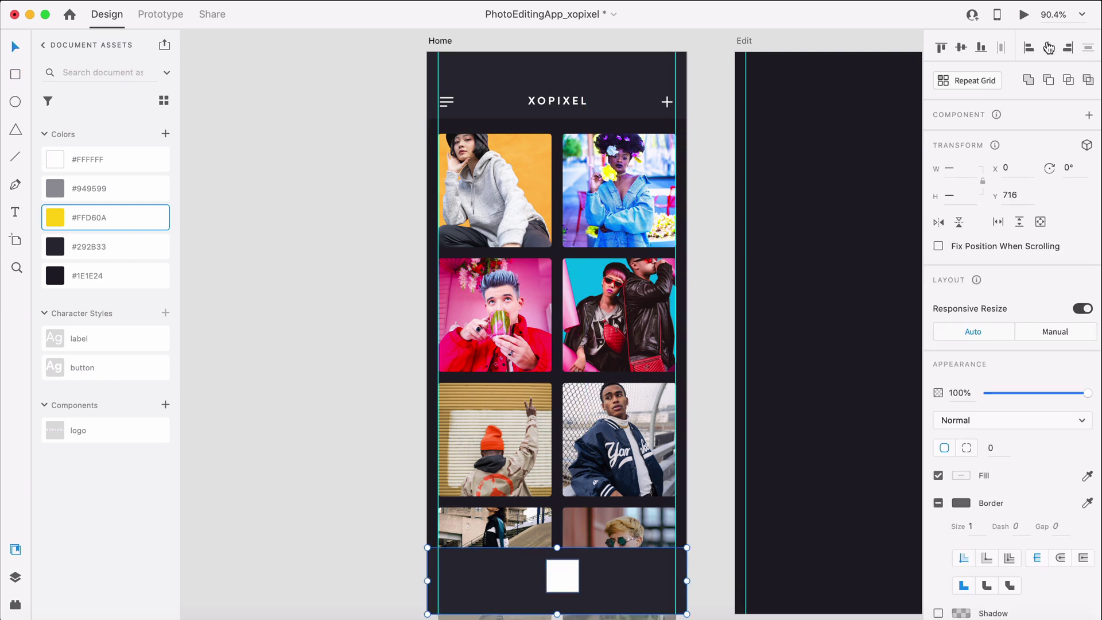
pyautogui.click(715, 501)
pyautogui.moveTo(562, 576); pyautogui.dragTo(569, 544)
pyautogui.click(688, 489)
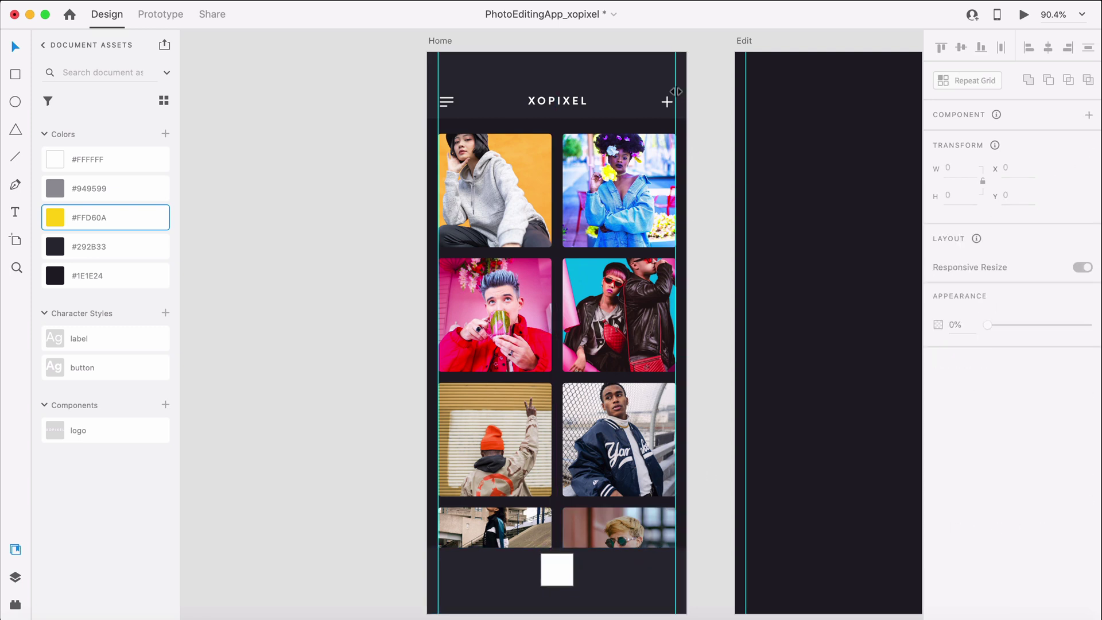
# Step: Copy the header plus into the footer square, colour it #FFD60A and size it 24
pyautogui.click(668, 102)
pyautogui.doubleClick(668, 103)
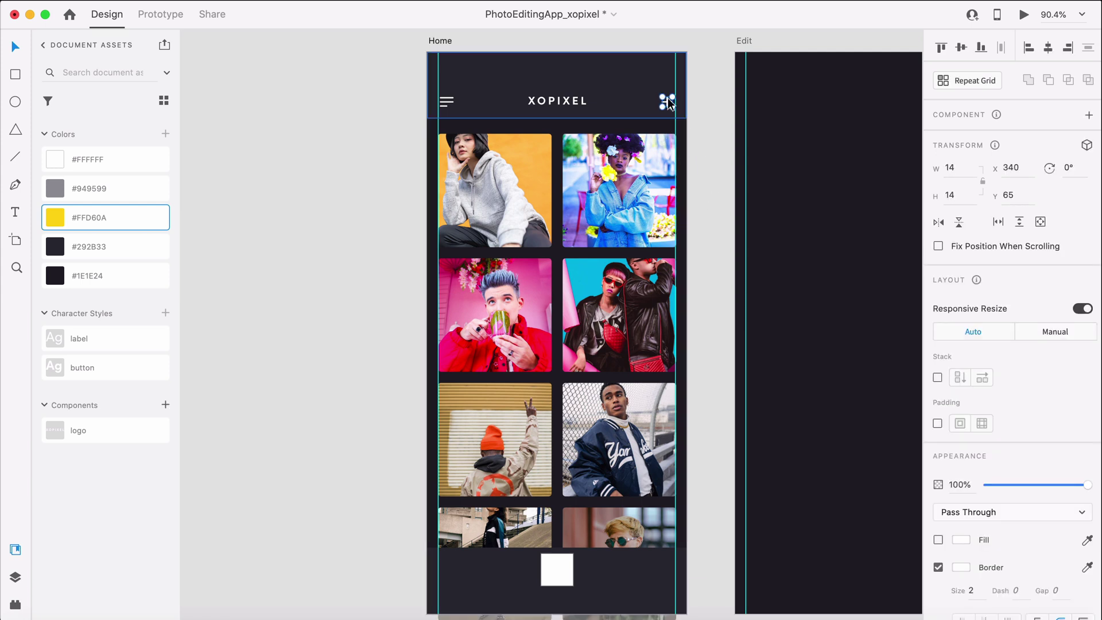
pyautogui.moveTo(668, 105); pyautogui.dragTo(560, 569)
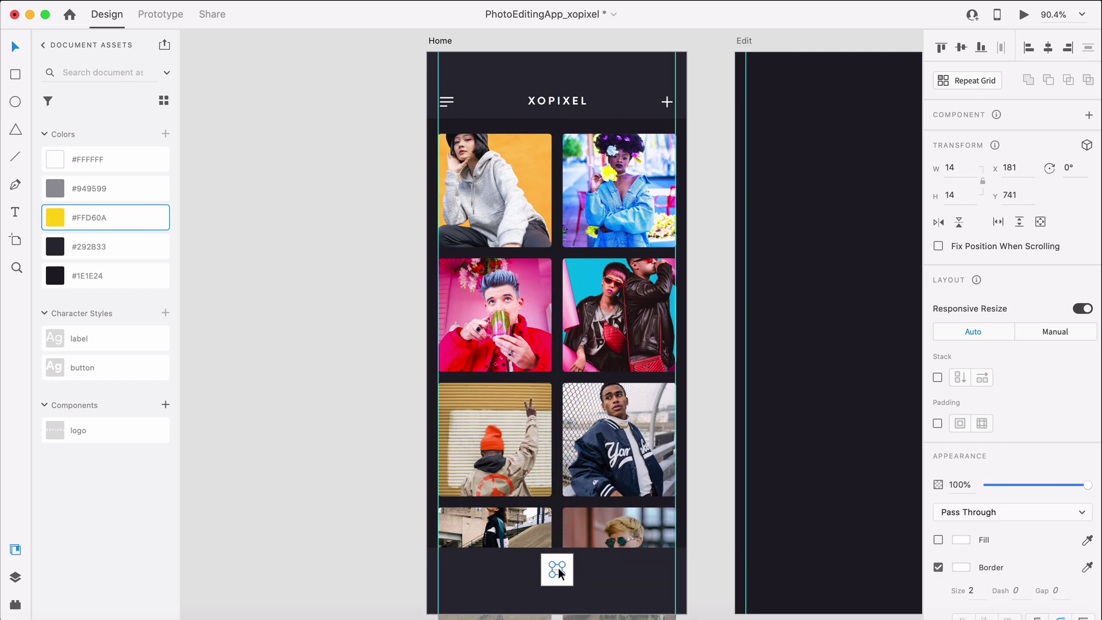
pyautogui.scroll(5, 560, 573)
pyautogui.rightClick(145, 218)
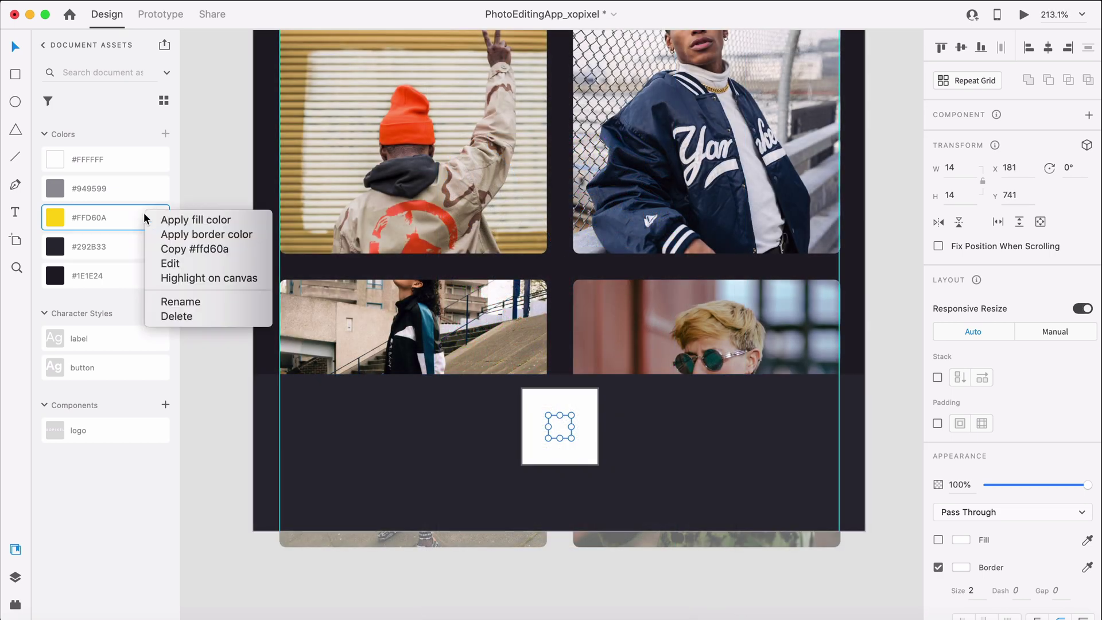
pyautogui.click(166, 234)
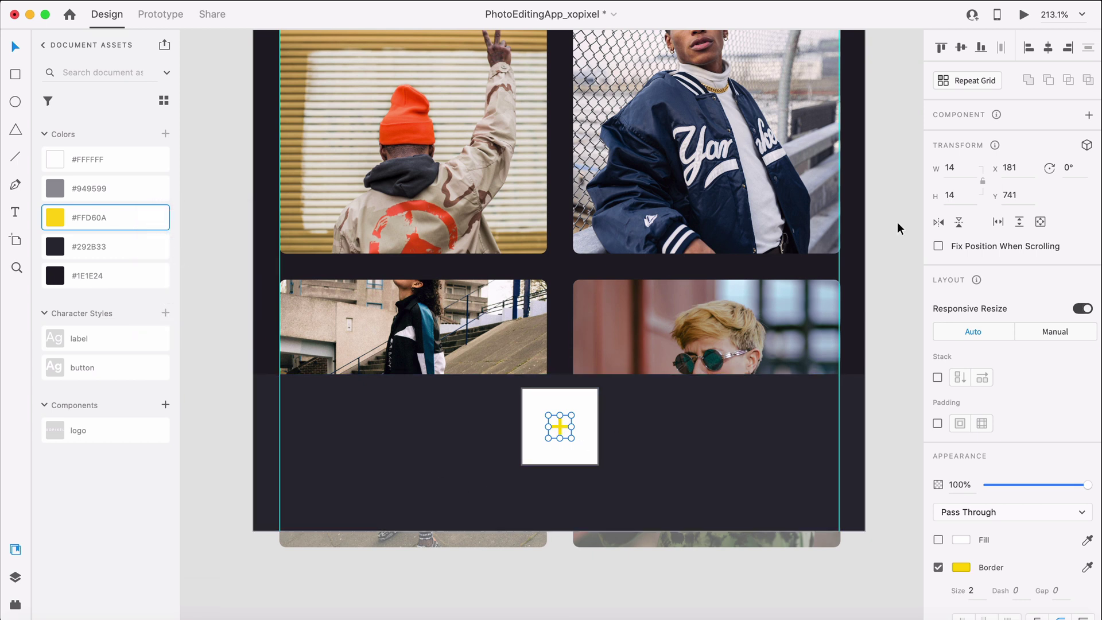
pyautogui.click(980, 182)
pyautogui.click(951, 168)
pyautogui.write('24')
pyautogui.press('Return')
pyautogui.moveTo(570, 431); pyautogui.dragTo(562, 424)
# Step: Remove the footer square's fill and border, then show layout column guides
pyautogui.keyDown('shift'); pyautogui.click(590, 449); pyautogui.keyUp('shift')
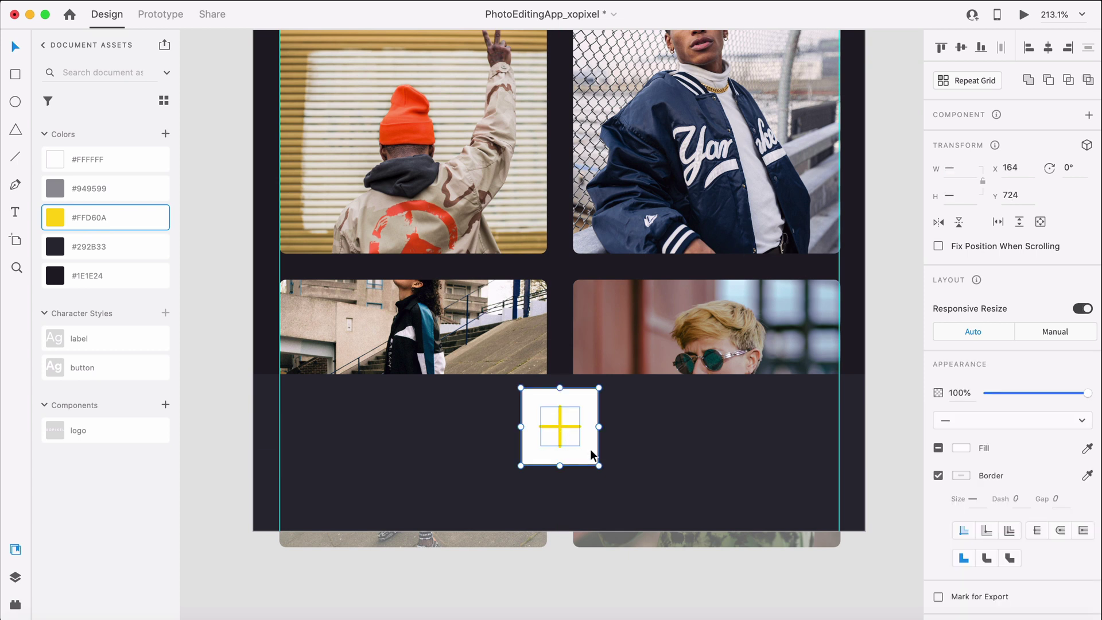
pyautogui.click(590, 449)
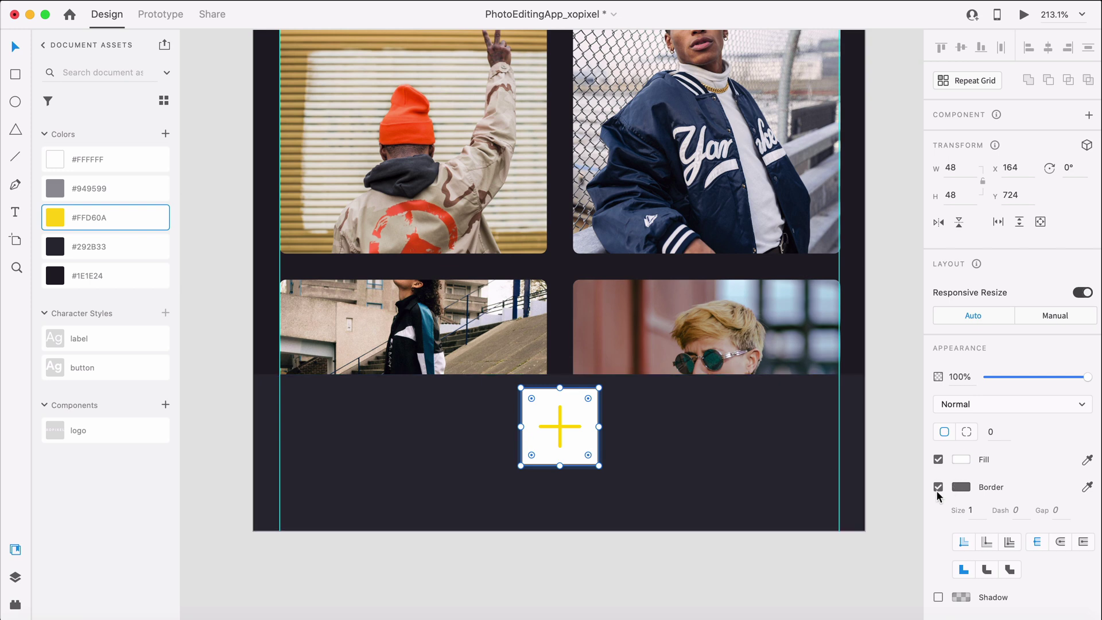
pyautogui.click(938, 487)
pyautogui.click(938, 459)
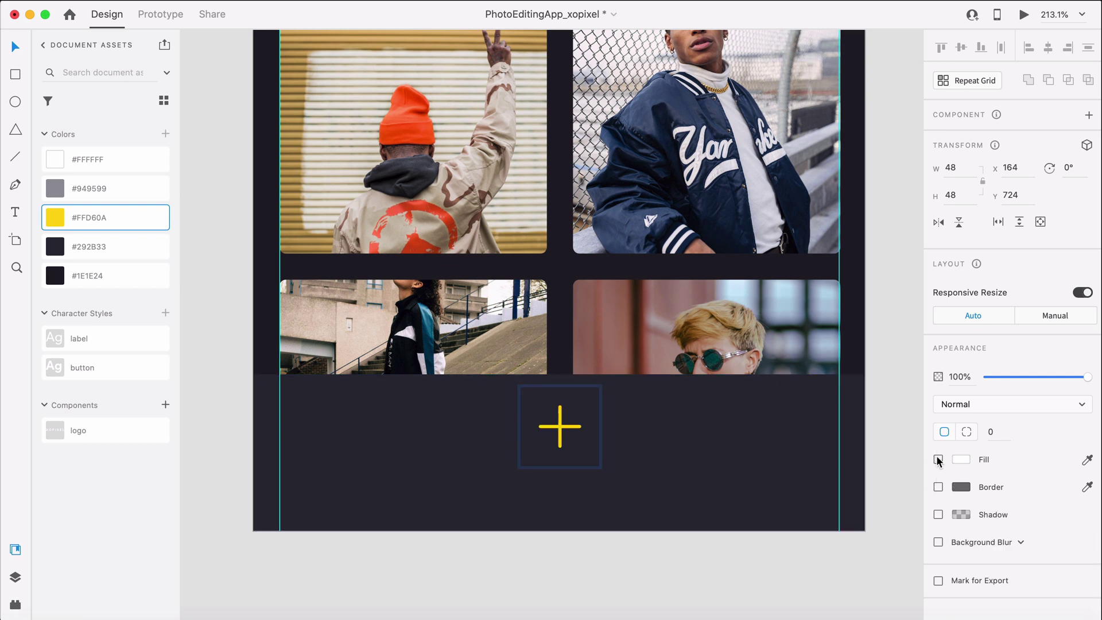
pyautogui.click(799, 590)
pyautogui.press('super+0')
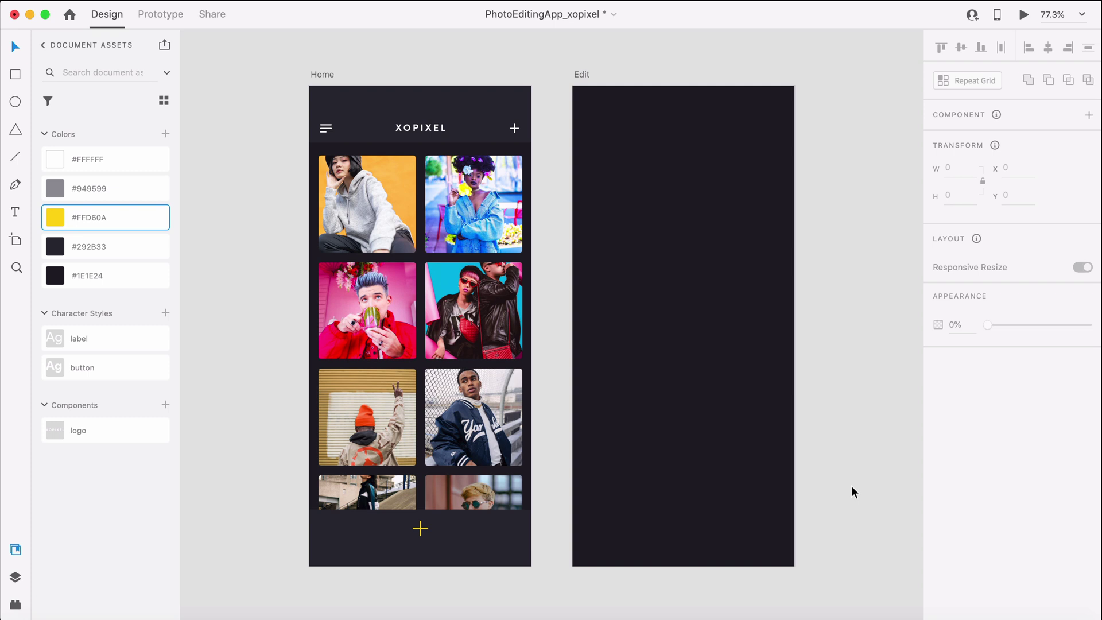
pyautogui.press('super+shift+apostrophe')
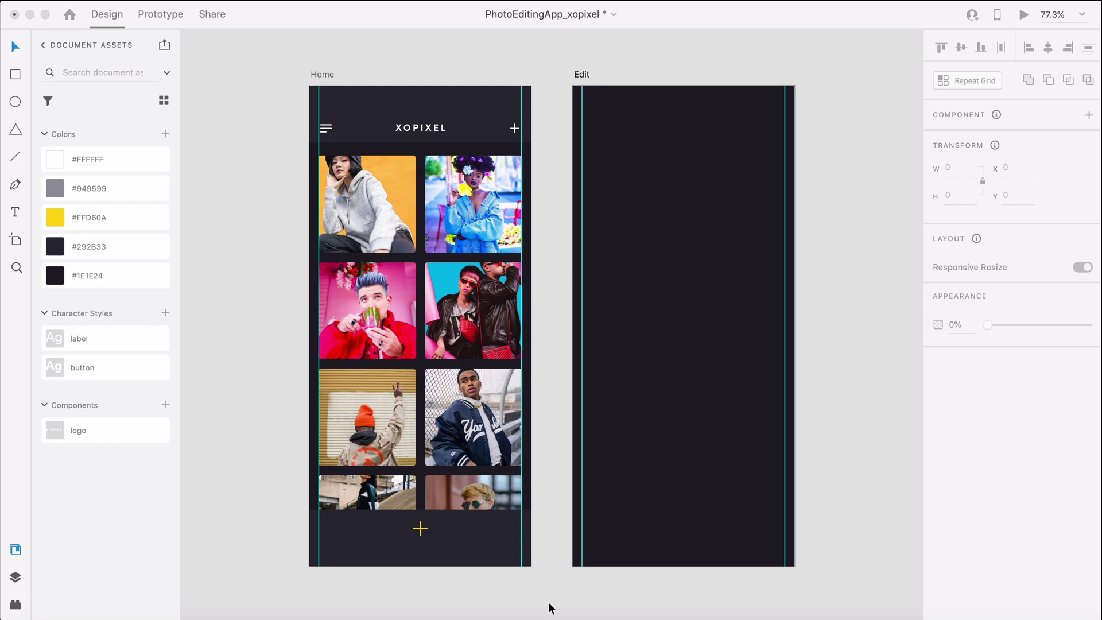
# Step: Paste the Home header into Edit and turn its plus into a left-aligned close × rotated 45°
pyautogui.click(499, 115)
pyautogui.click(500, 115)
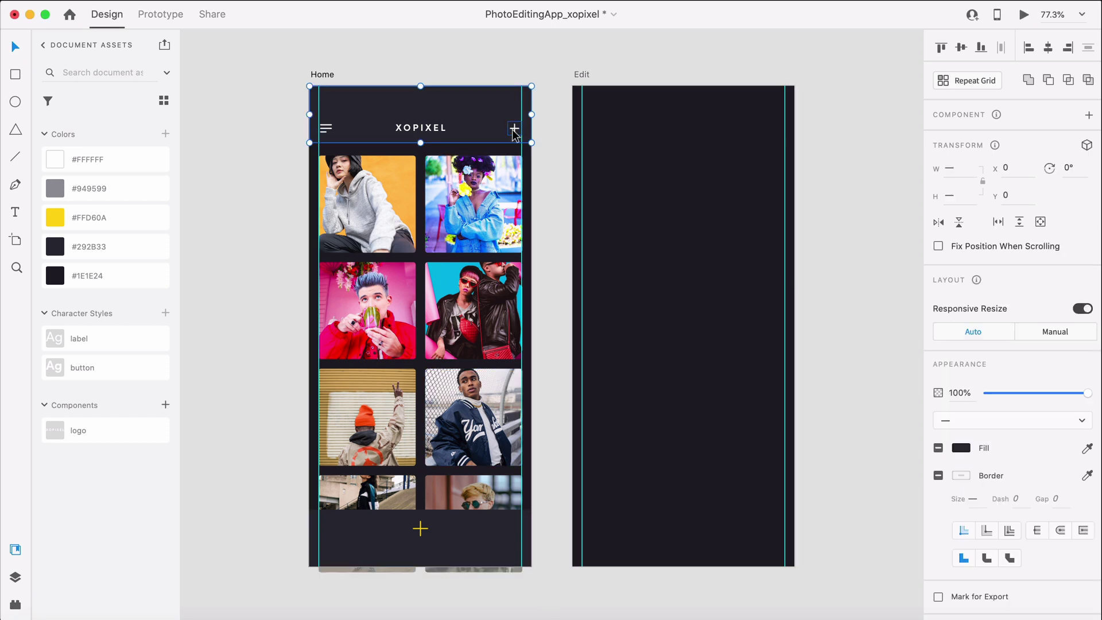
pyautogui.click(582, 75)
pyautogui.press('super+v')
pyautogui.click(669, 58)
pyautogui.moveTo(777, 128); pyautogui.dragTo(715, 142)
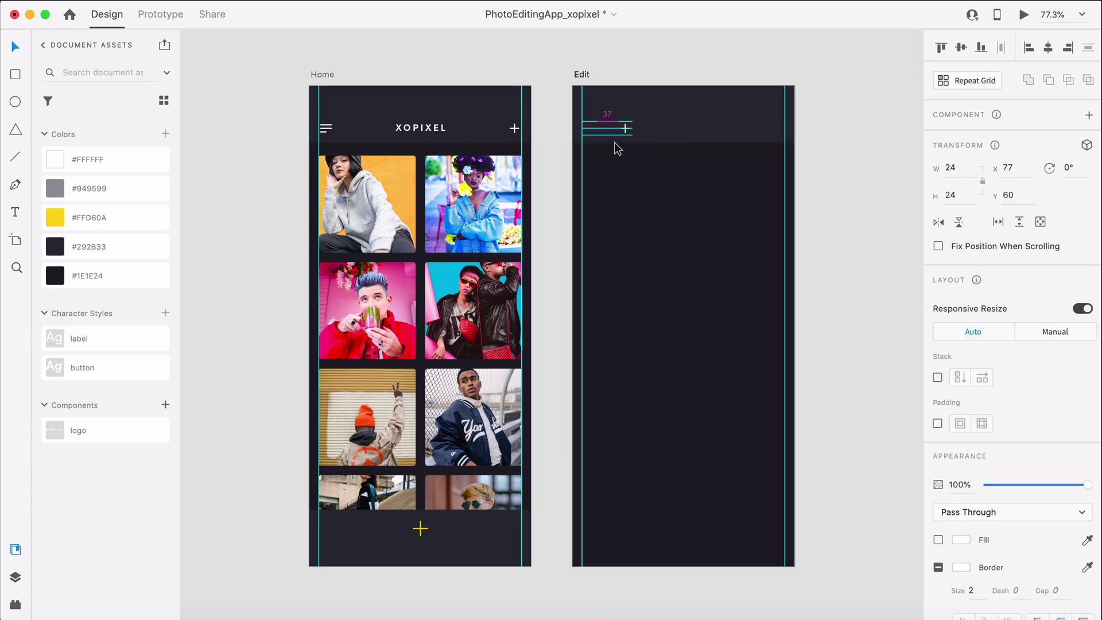
pyautogui.moveTo(611, 143); pyautogui.dragTo(584, 142)
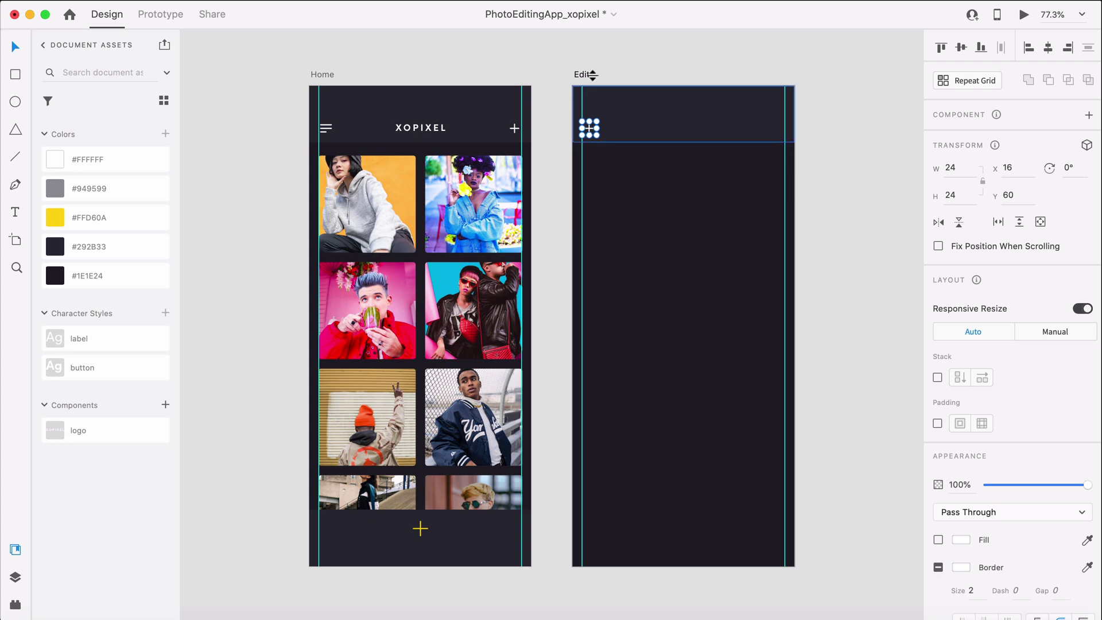
pyautogui.scroll(5, 590, 98)
pyautogui.doubleClick(589, 130)
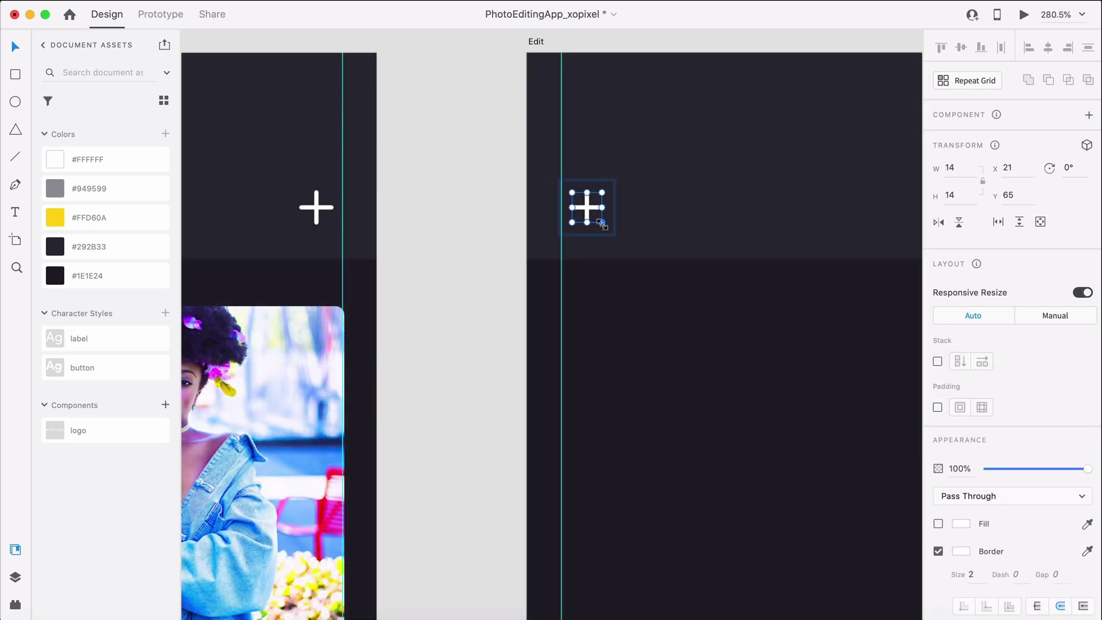
pyautogui.moveTo(606, 225); pyautogui.dragTo(592, 257)
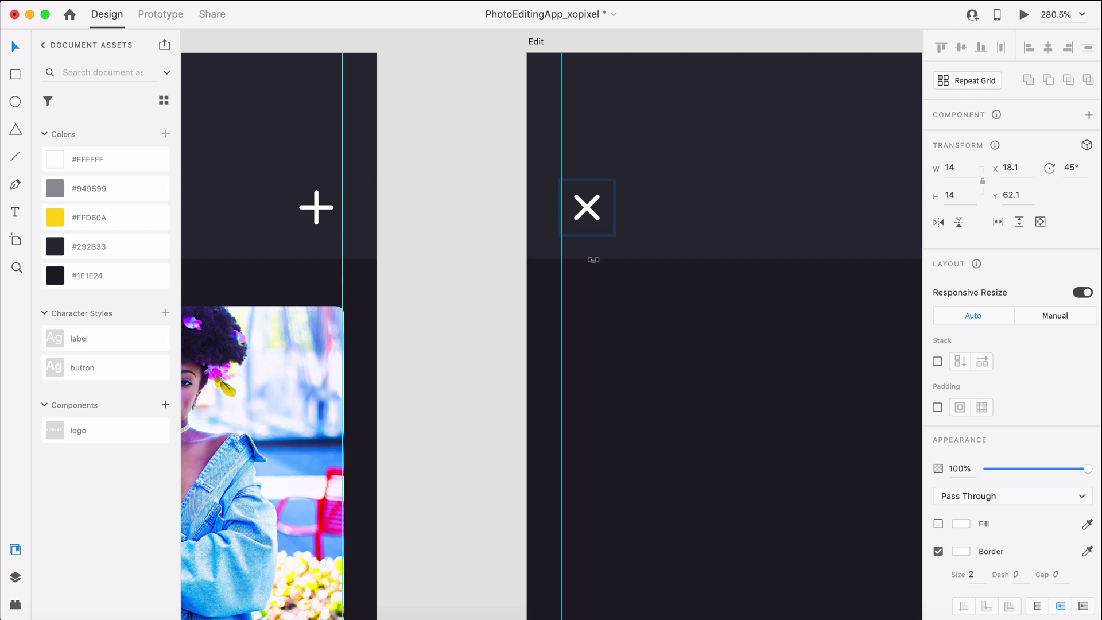
pyautogui.click(487, 301)
# Step: Add a 'Save' label with the button character style, snapped to the right guide
pyautogui.scroll(-5, 488, 300)
pyautogui.press('t')
pyautogui.click(645, 192)
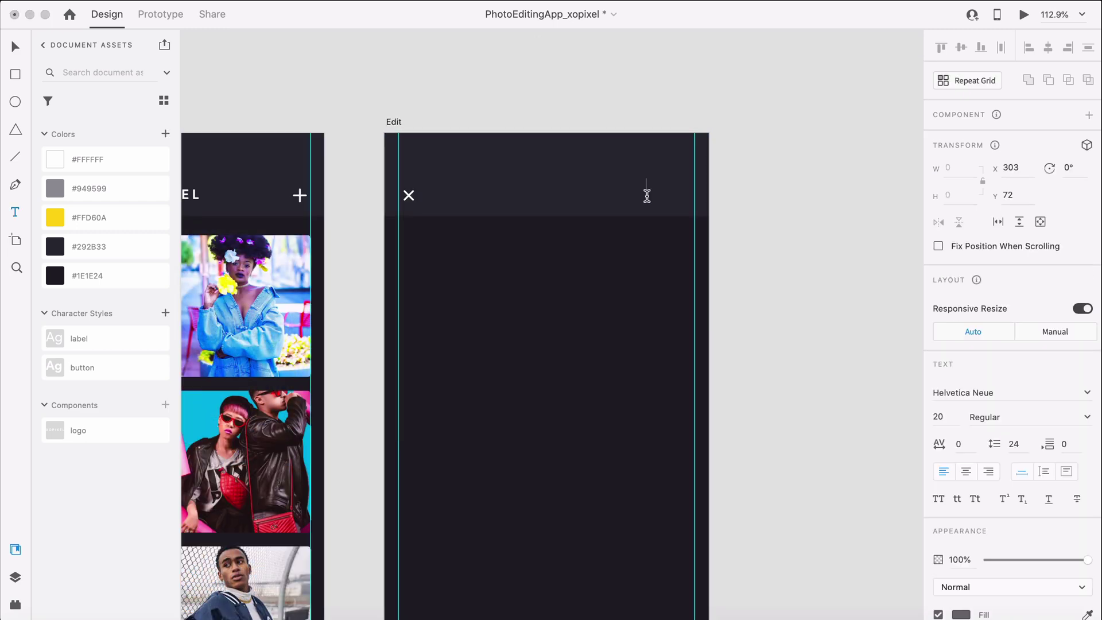
pyautogui.write('Save')
pyautogui.press('Escape')
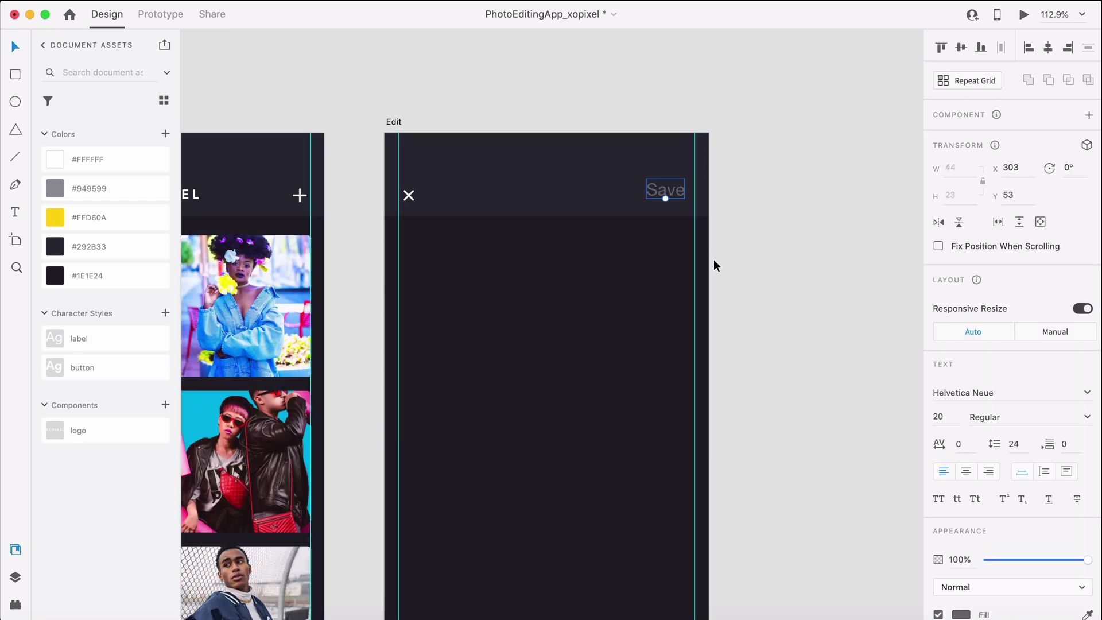
pyautogui.click(149, 367)
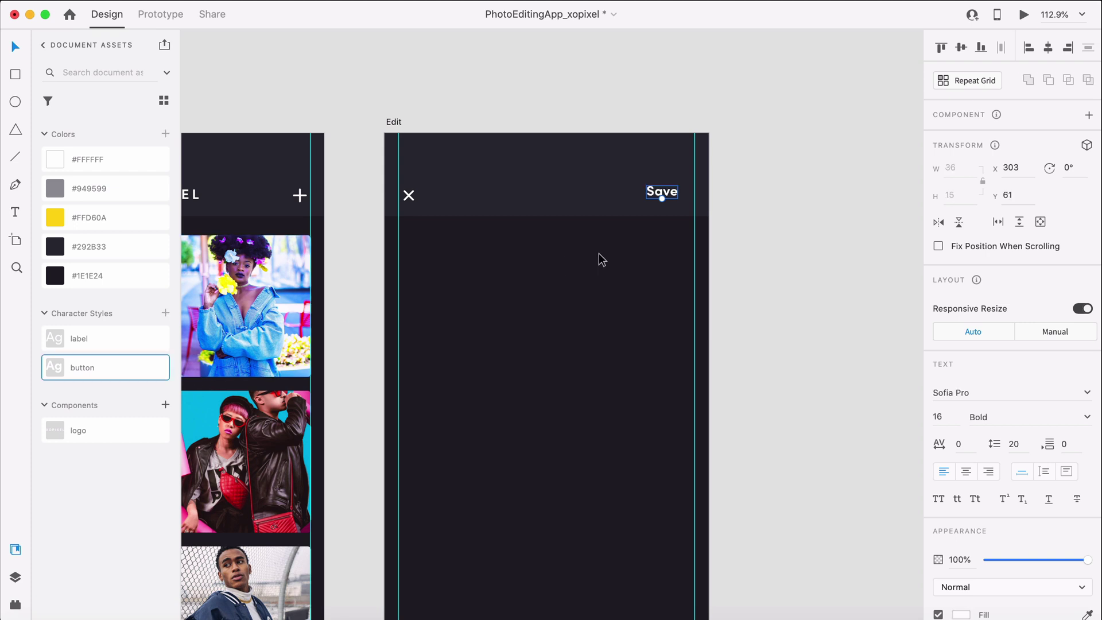
pyautogui.moveTo(675, 195); pyautogui.dragTo(693, 196)
pyautogui.click(792, 200)
# Step: Paste the Home screen's top-left photo under the Edit header and scale it to 375×375
pyautogui.press('super+0')
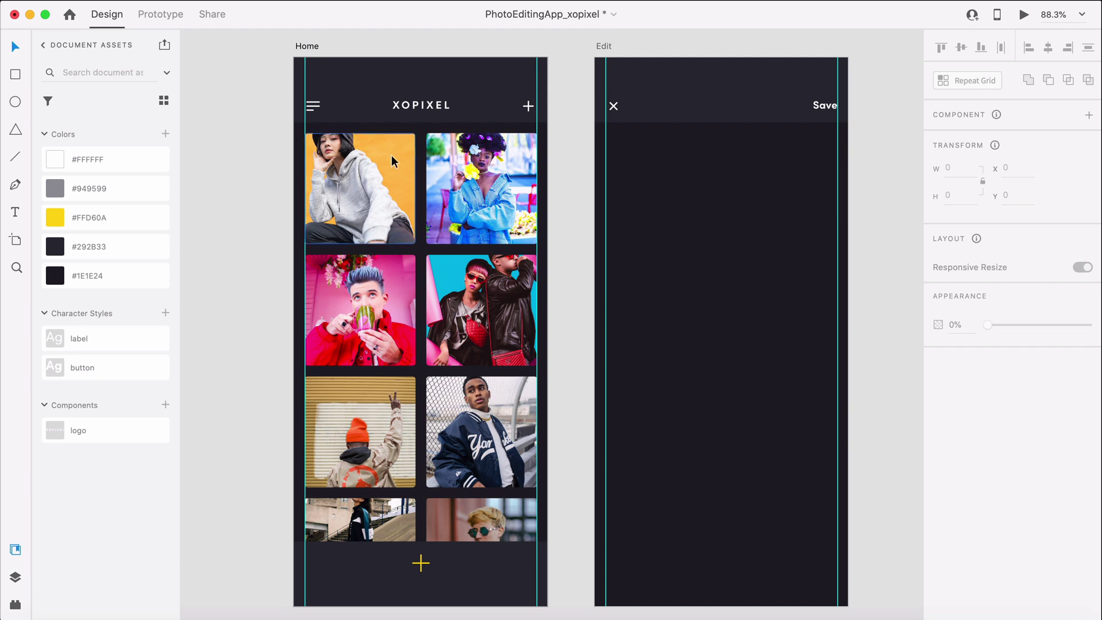
pyautogui.click(381, 168)
pyautogui.click(610, 50)
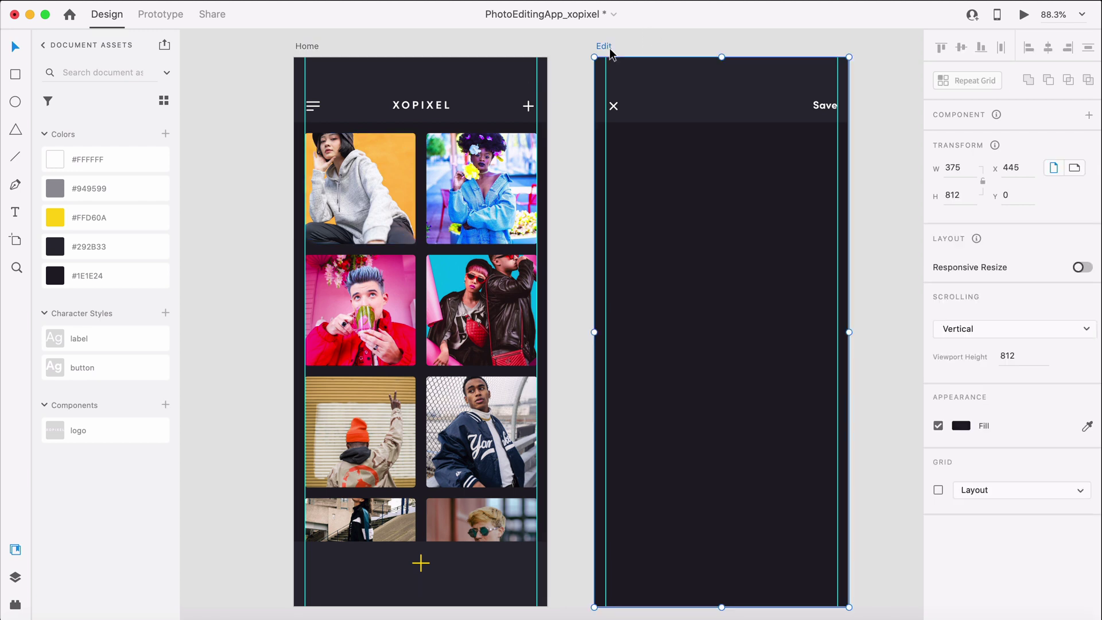
pyautogui.press('super+v')
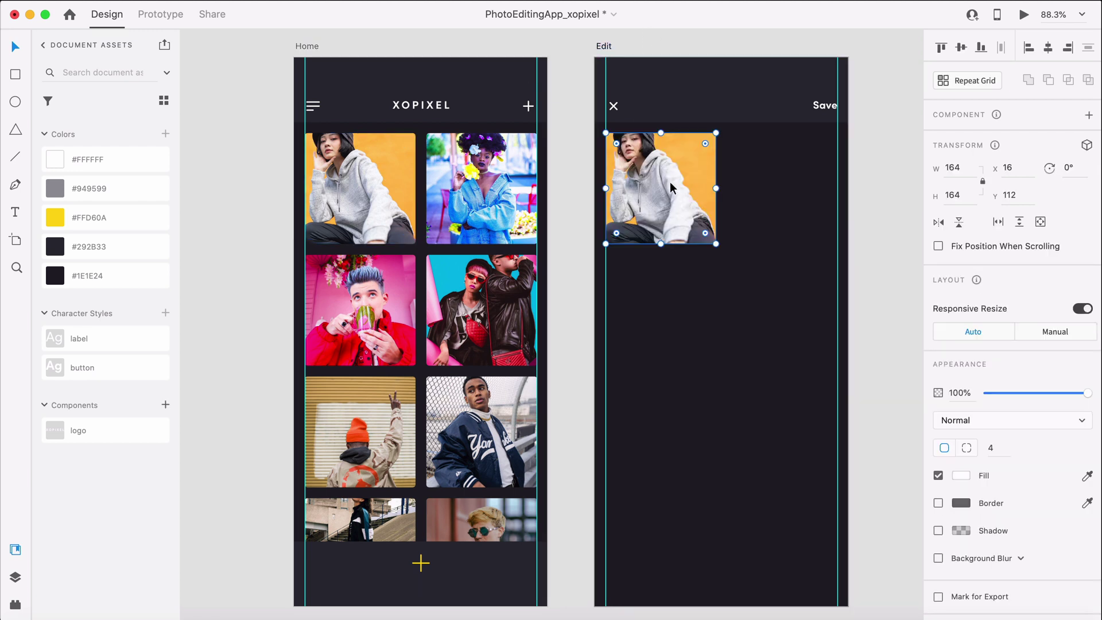
pyautogui.moveTo(670, 182); pyautogui.dragTo(658, 173)
pyautogui.moveTo(706, 234); pyautogui.dragTo(869, 379)
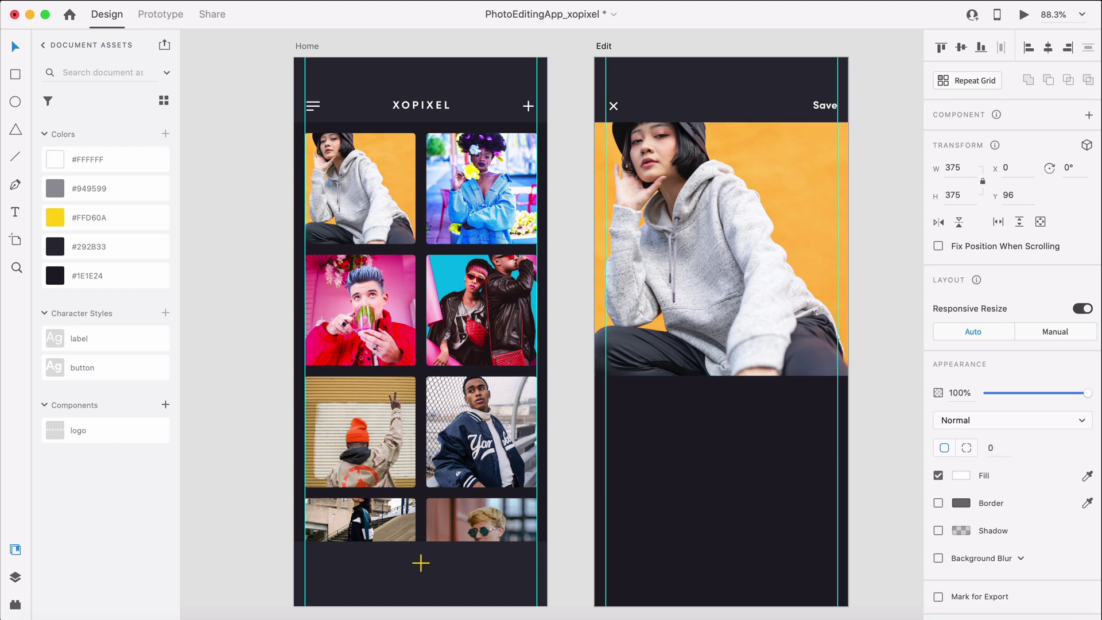
pyautogui.click(903, 477)
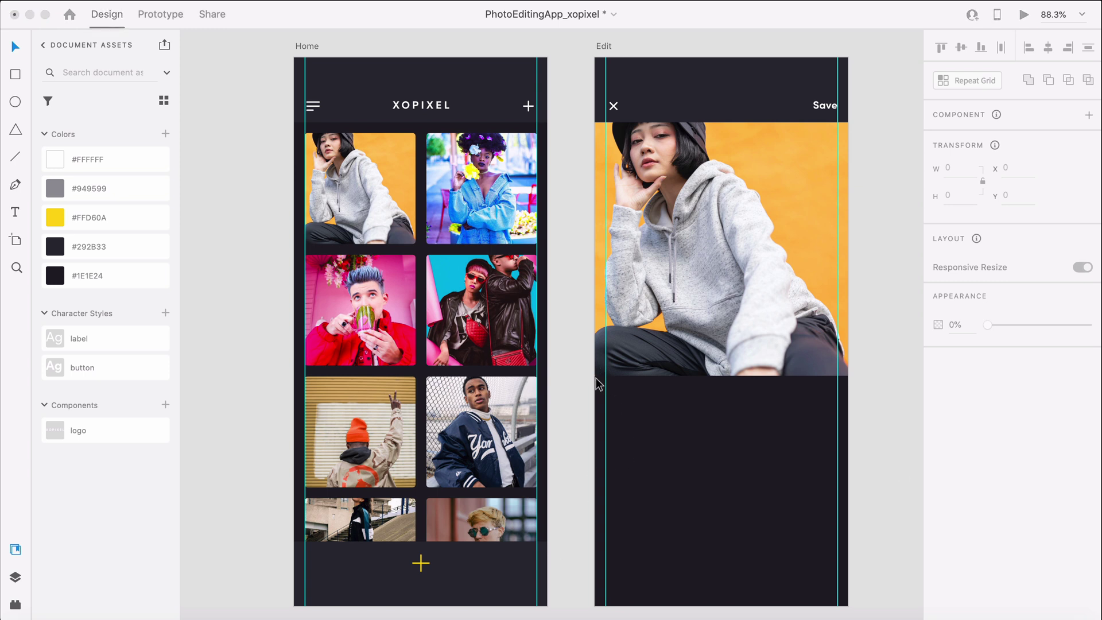
# Step: Draw a borderless 375×48 bar below the photo filled with #292B33
pyautogui.press('r')
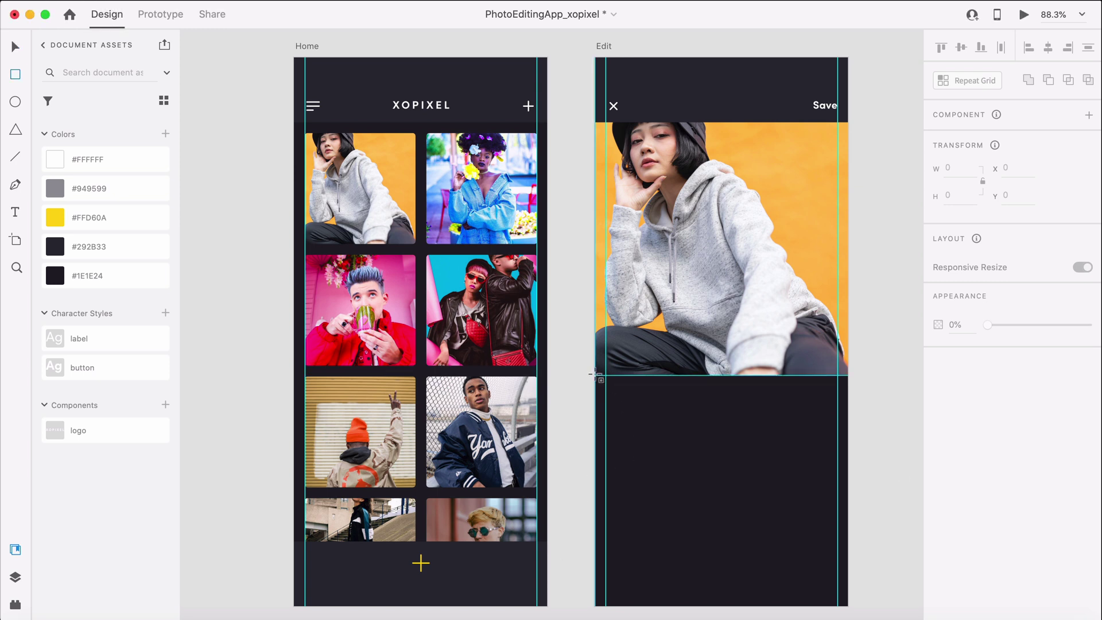
pyautogui.moveTo(595, 376)
pyautogui.mouseDown()
pyautogui.moveTo(768, 406)
pyautogui.moveTo(848, 407)
pyautogui.mouseUp()
pyautogui.click(971, 193)
pyautogui.write('48')
pyautogui.press('Return')
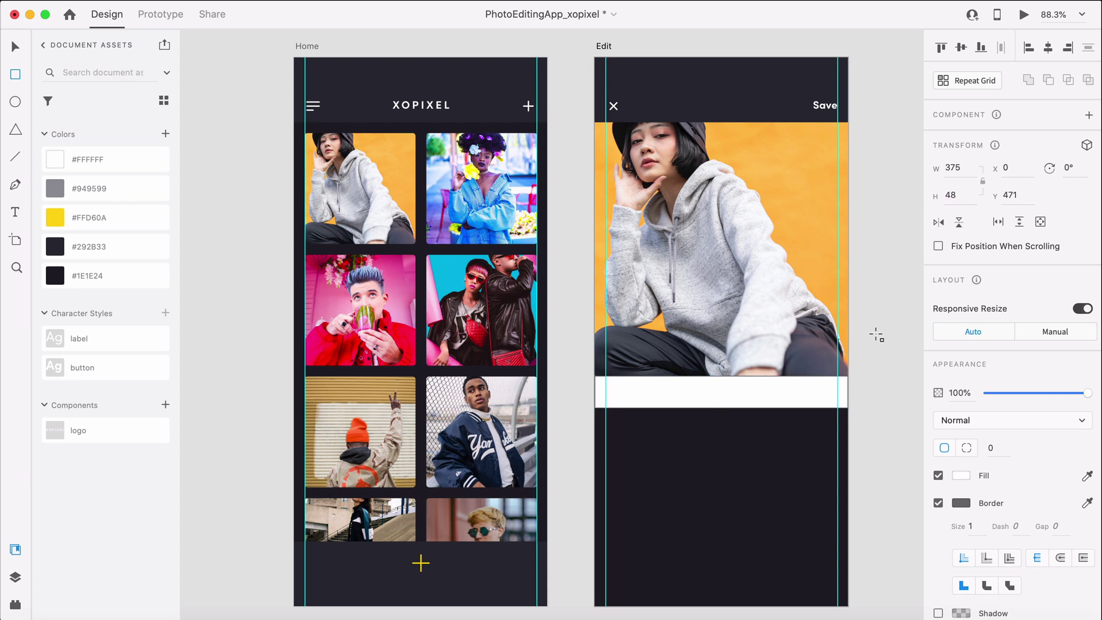
pyautogui.press('v')
pyautogui.click(938, 503)
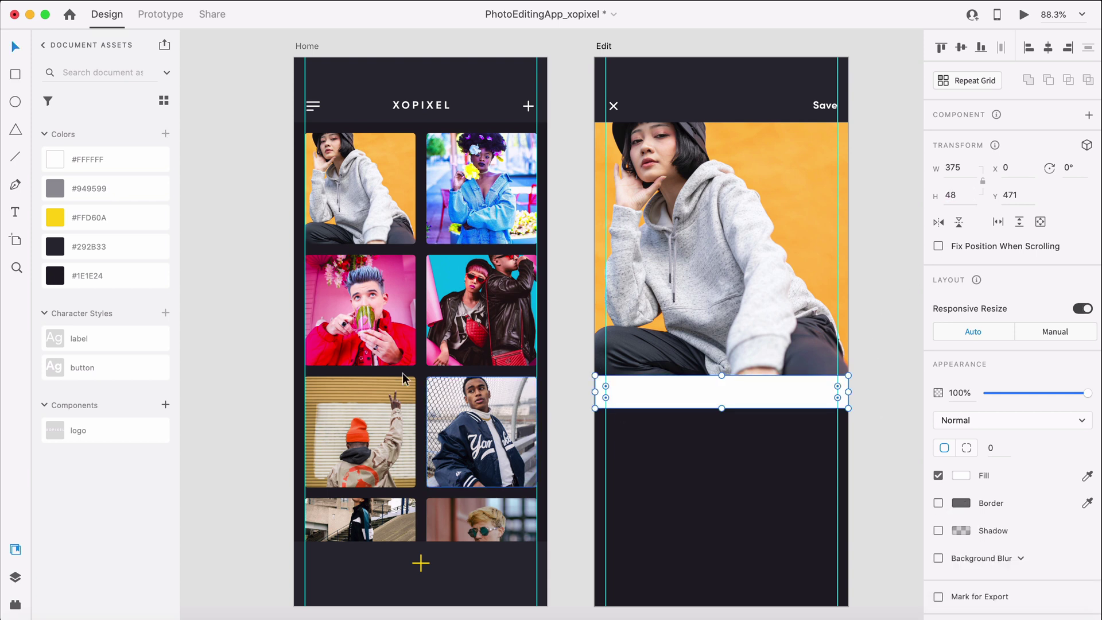
pyautogui.click(150, 259)
pyautogui.click(872, 349)
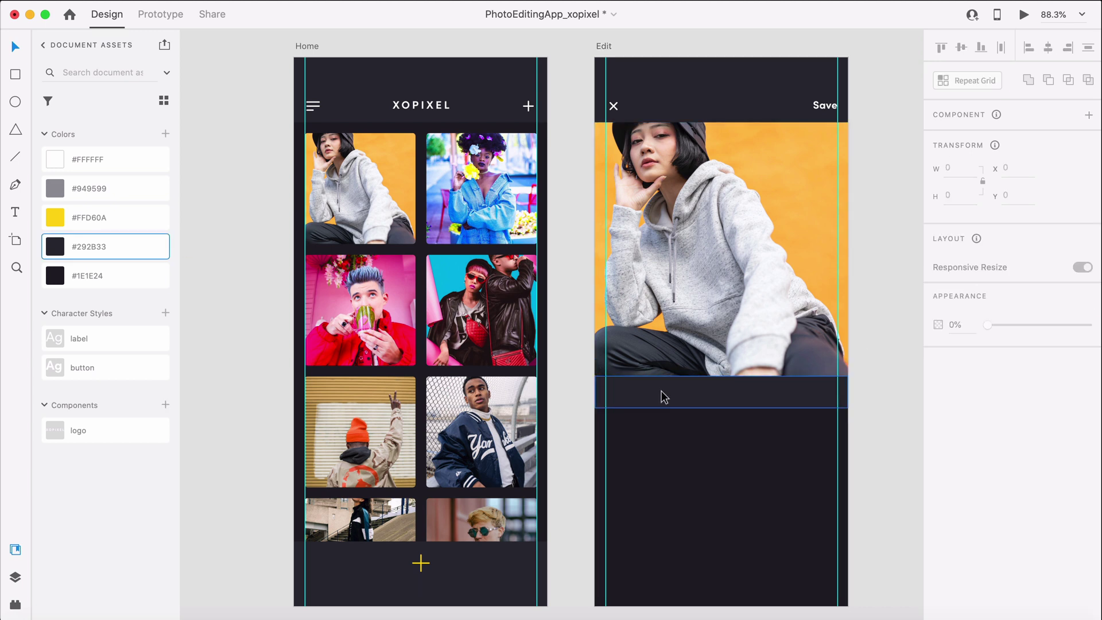
# Step: Draw a borderless 343×2 line across the dark bar
pyautogui.press('r')
pyautogui.moveTo(606, 392)
pyautogui.mouseDown()
pyautogui.moveTo(820, 388)
pyautogui.moveTo(843, 399)
pyautogui.mouseUp()
pyautogui.click(962, 203)
pyautogui.write('2')
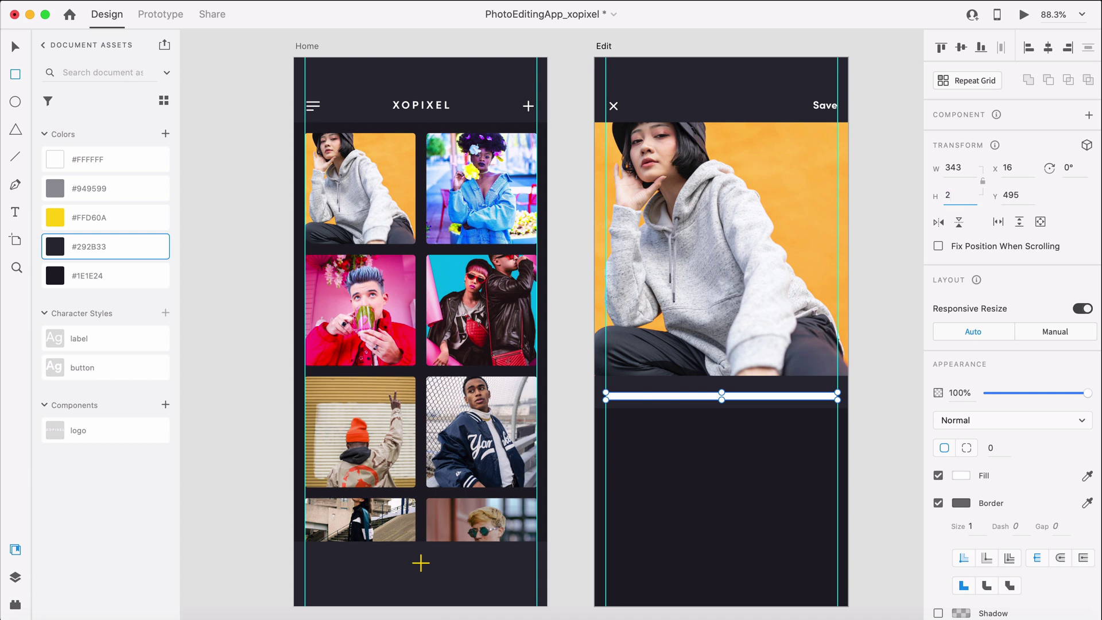
pyautogui.press('Return')
pyautogui.press('v')
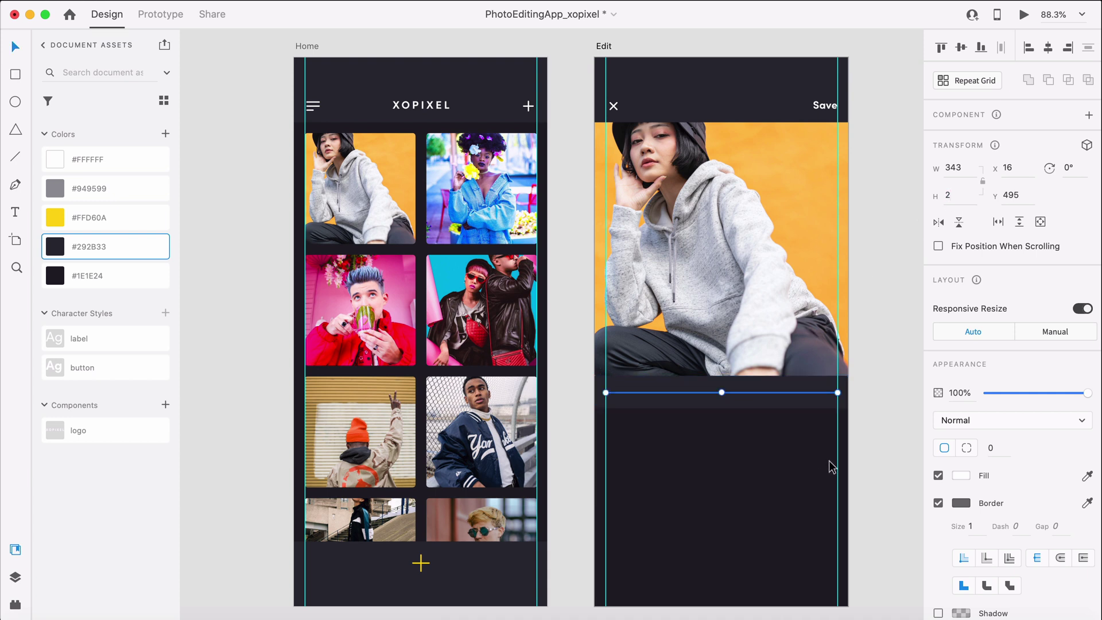
pyautogui.click(938, 503)
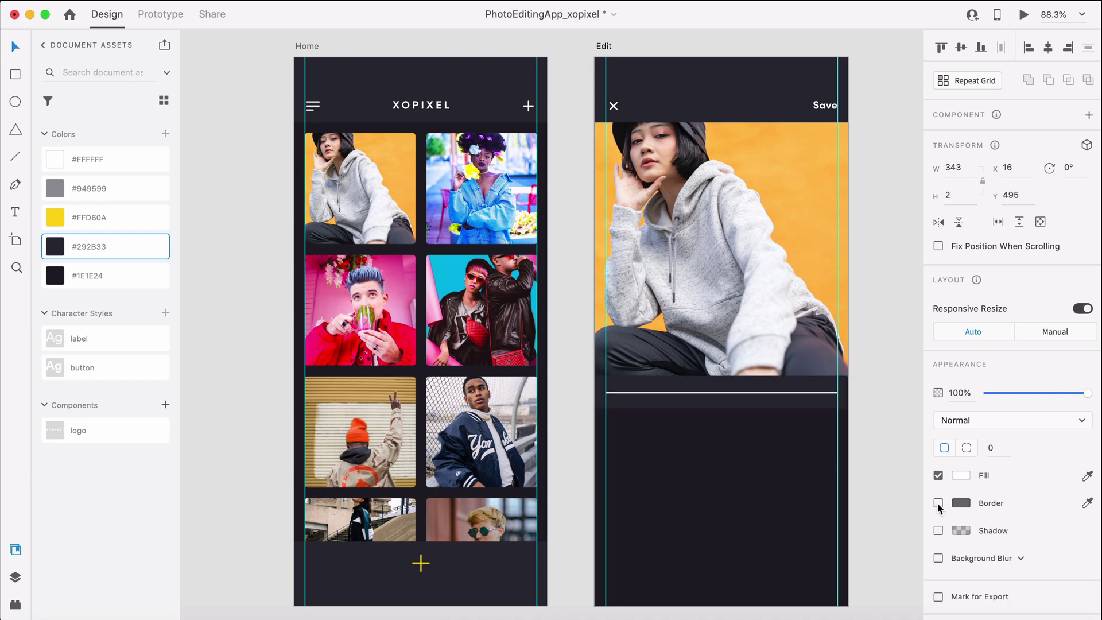
pyautogui.keyDown('shift'); pyautogui.click(813, 399); pyautogui.keyUp('shift')
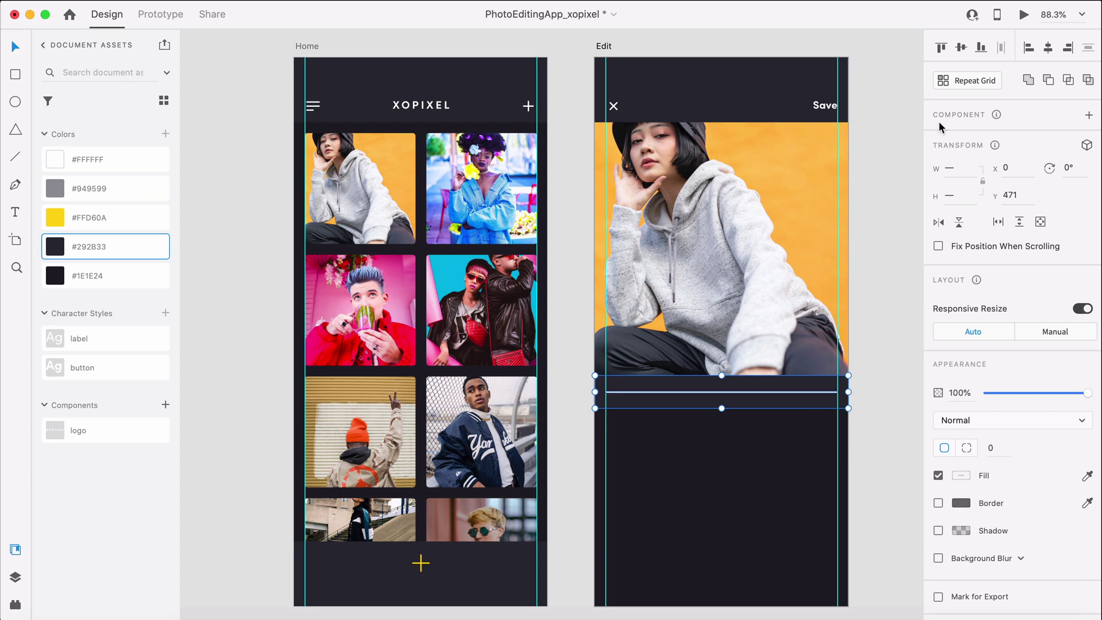
pyautogui.click(890, 337)
pyautogui.click(829, 395)
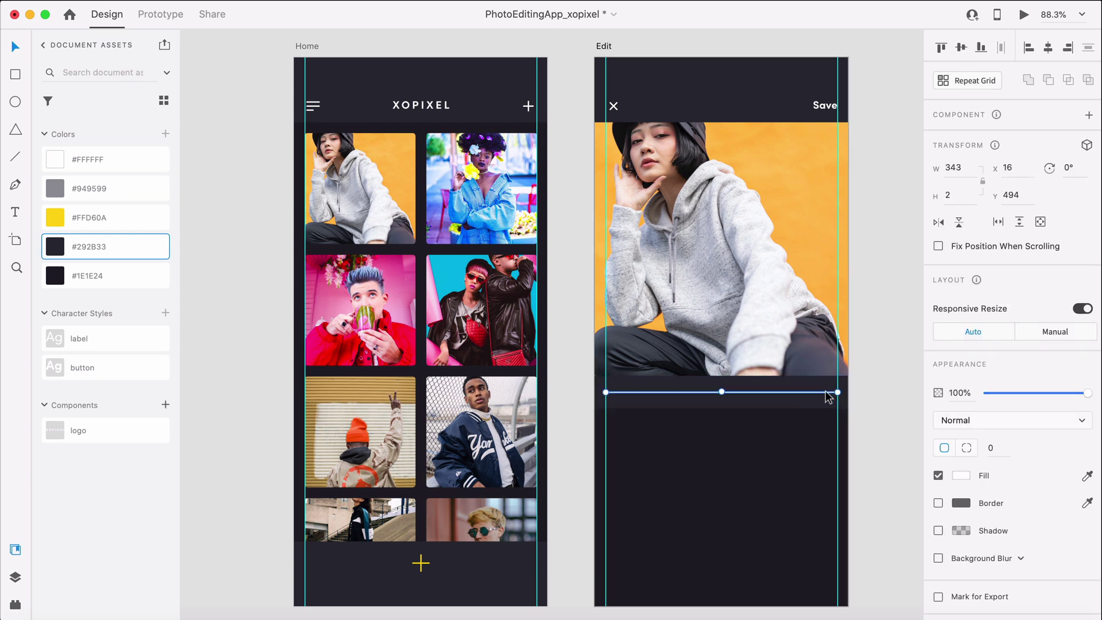
# Step: Fill the line with a linear gradient spanning its full length, from black to white
pyautogui.click(962, 476)
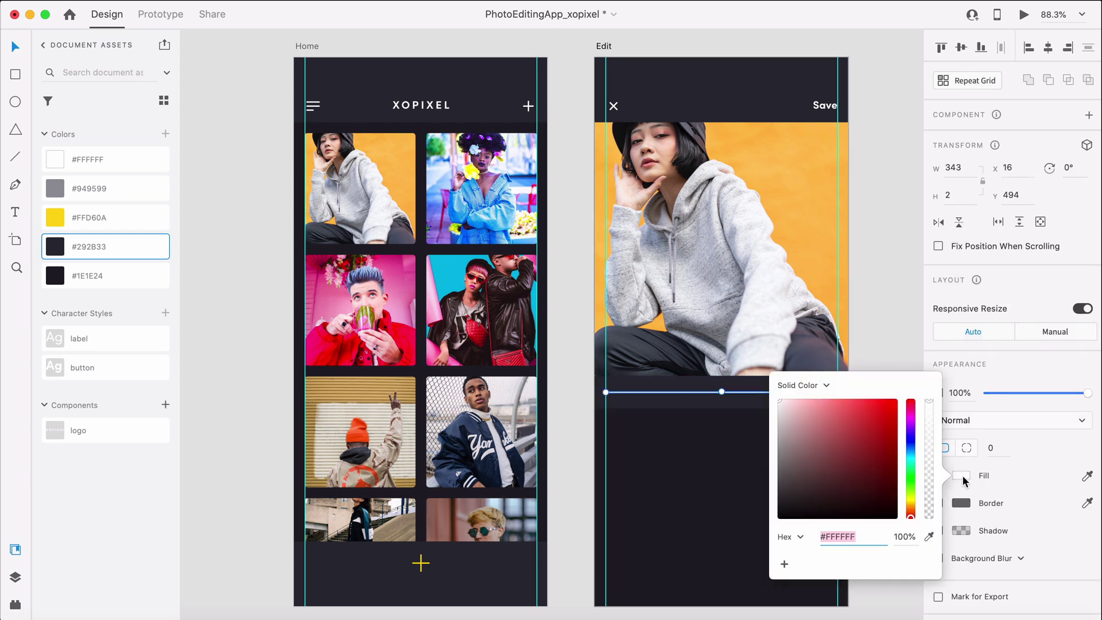
pyautogui.click(825, 386)
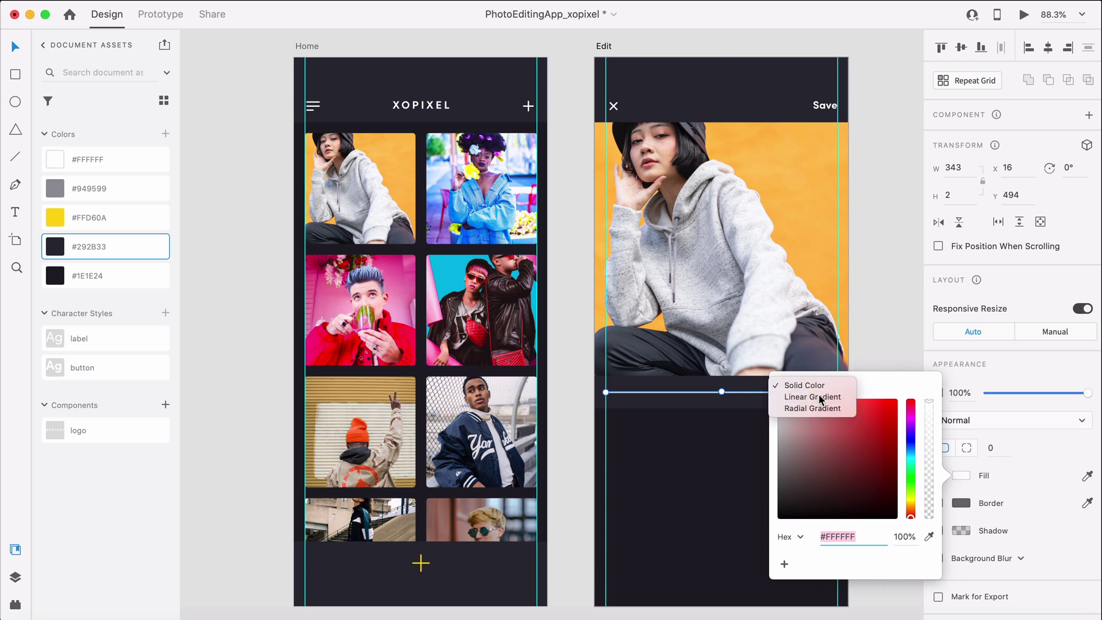
pyautogui.click(820, 398)
pyautogui.scroll(5, 820, 398)
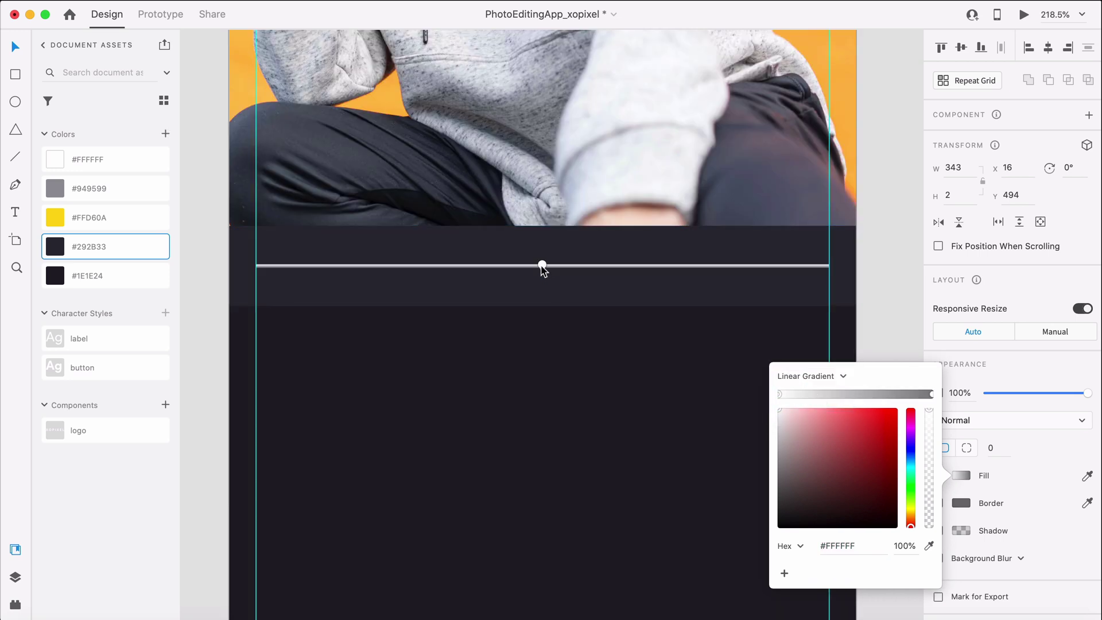
pyautogui.moveTo(542, 266); pyautogui.dragTo(829, 267)
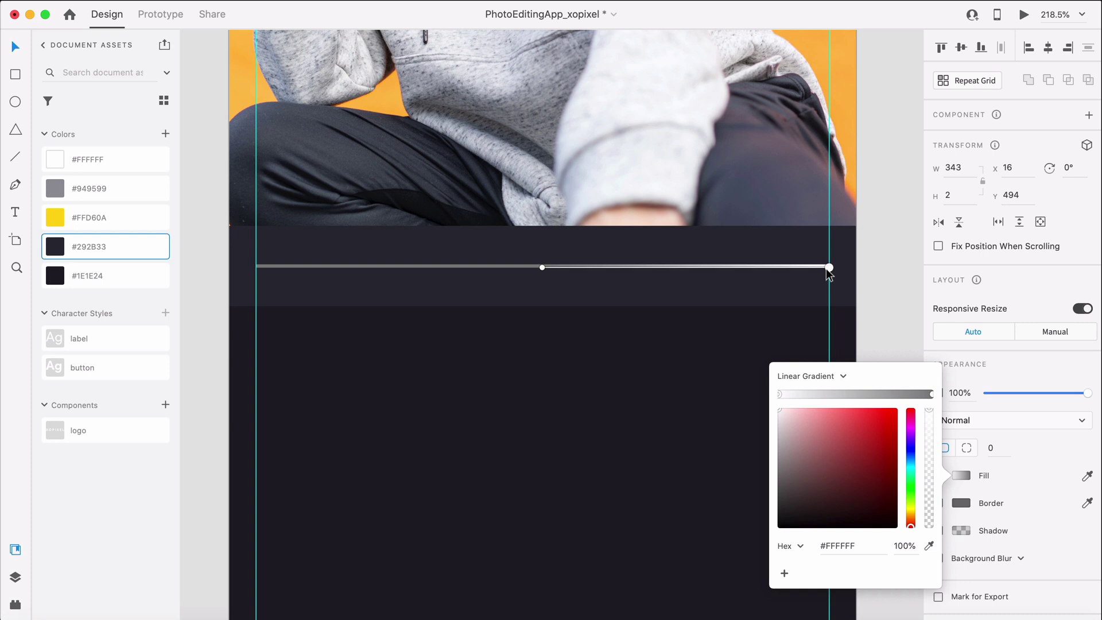
pyautogui.moveTo(541, 268); pyautogui.dragTo(259, 267)
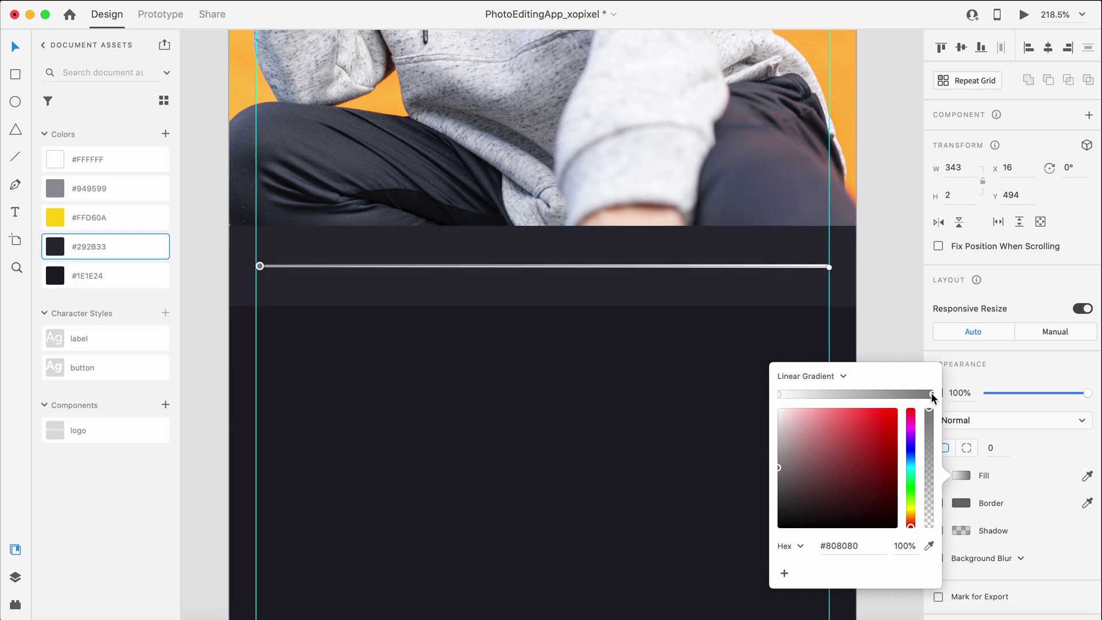
pyautogui.moveTo(826, 468); pyautogui.dragTo(748, 571)
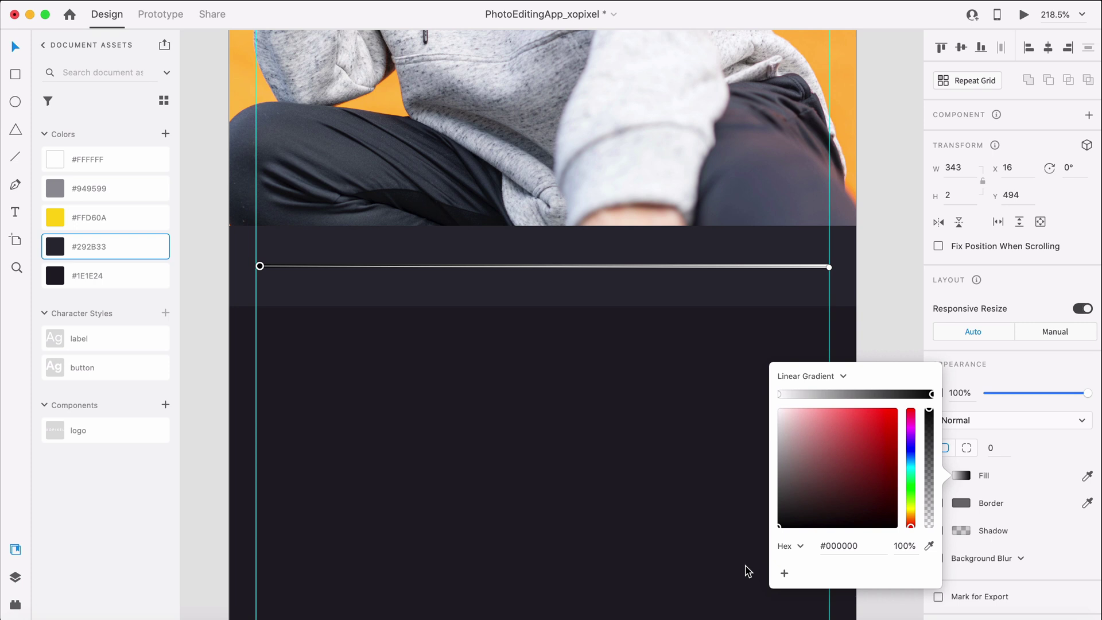
# Step: Draw a borderless 24×24 #FFD60A circle centred on the slider line's left end
pyautogui.click(219, 377)
pyautogui.click(219, 377)
pyautogui.press('e')
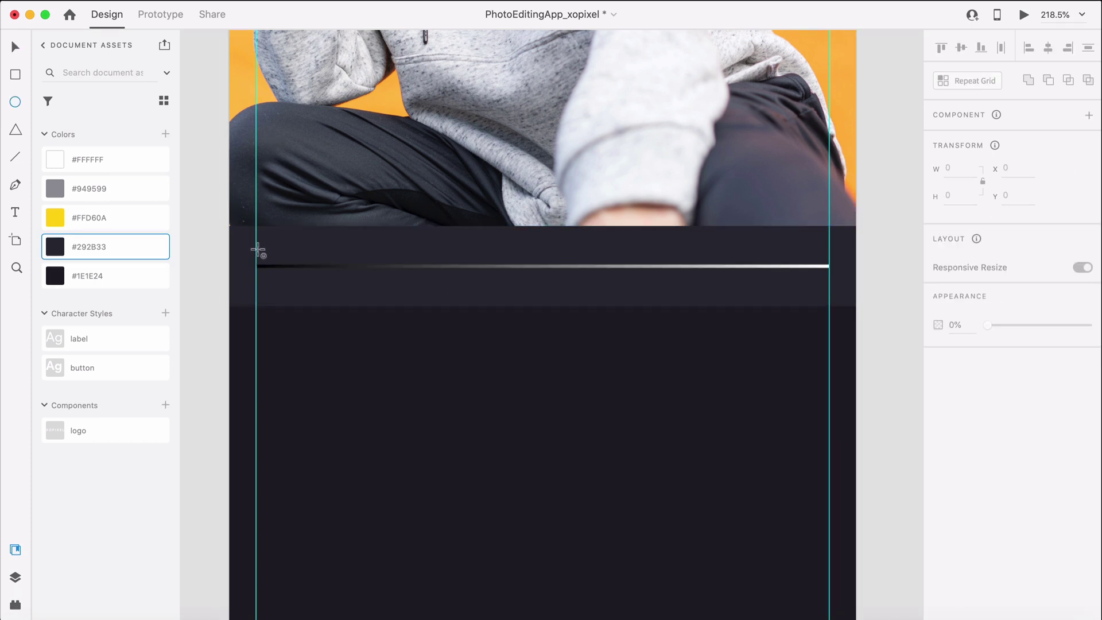
pyautogui.moveTo(256, 248); pyautogui.dragTo(315, 289)
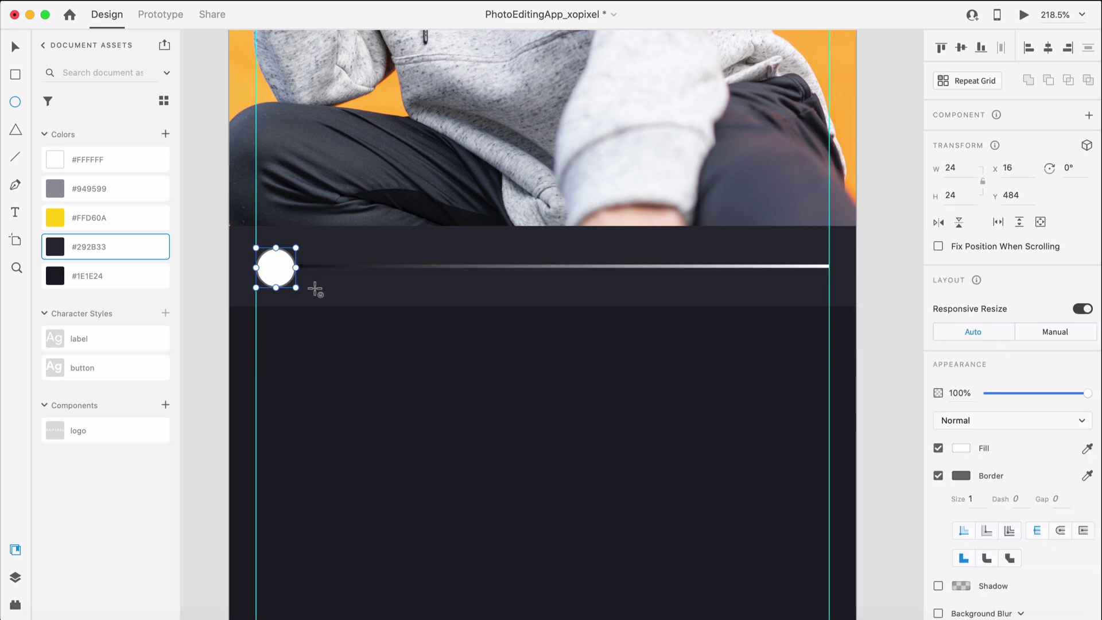
pyautogui.click(157, 232)
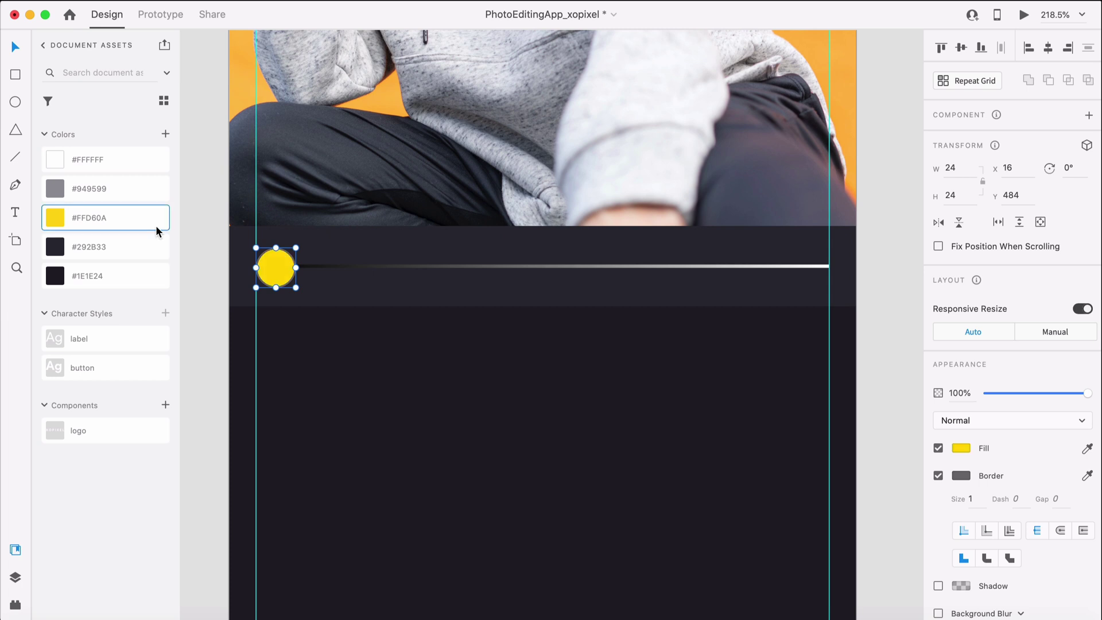
pyautogui.click(940, 477)
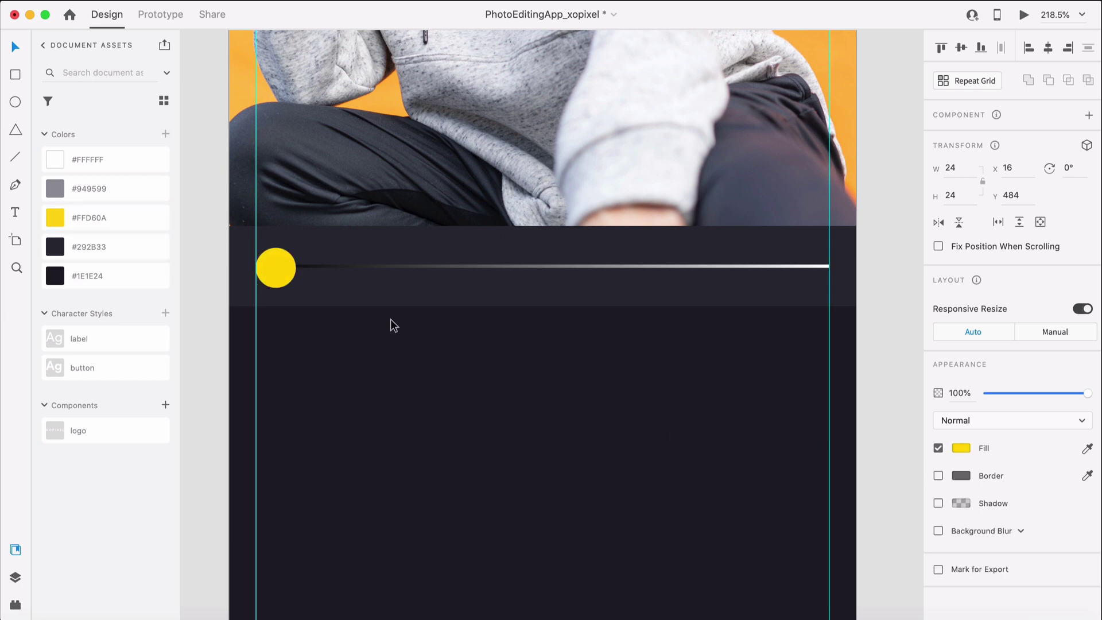
pyautogui.click(275, 267)
pyautogui.moveTo(278, 270); pyautogui.dragTo(282, 271)
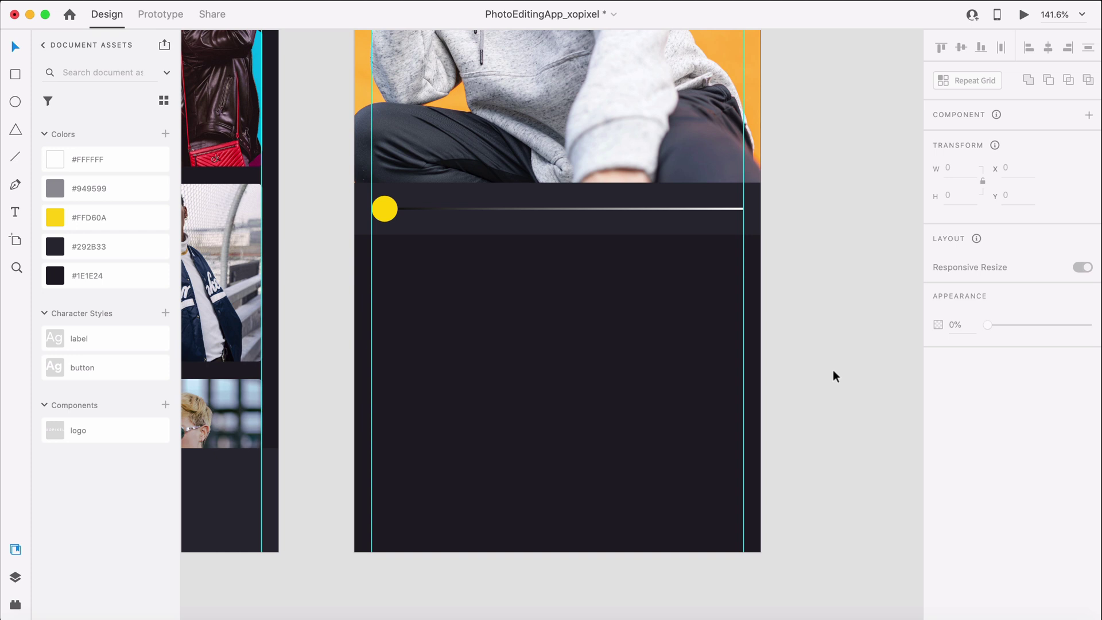
# Step: Draw a borderless 375×197 #1E1E24 panel below the slider bar
pyautogui.press('r')
pyautogui.moveTo(355, 236); pyautogui.dragTo(412, 284)
pyautogui.moveTo(483, 351)
pyautogui.mouseDown()
pyautogui.moveTo(554, 381)
pyautogui.moveTo(645, 389)
pyautogui.moveTo(761, 448)
pyautogui.mouseUp()
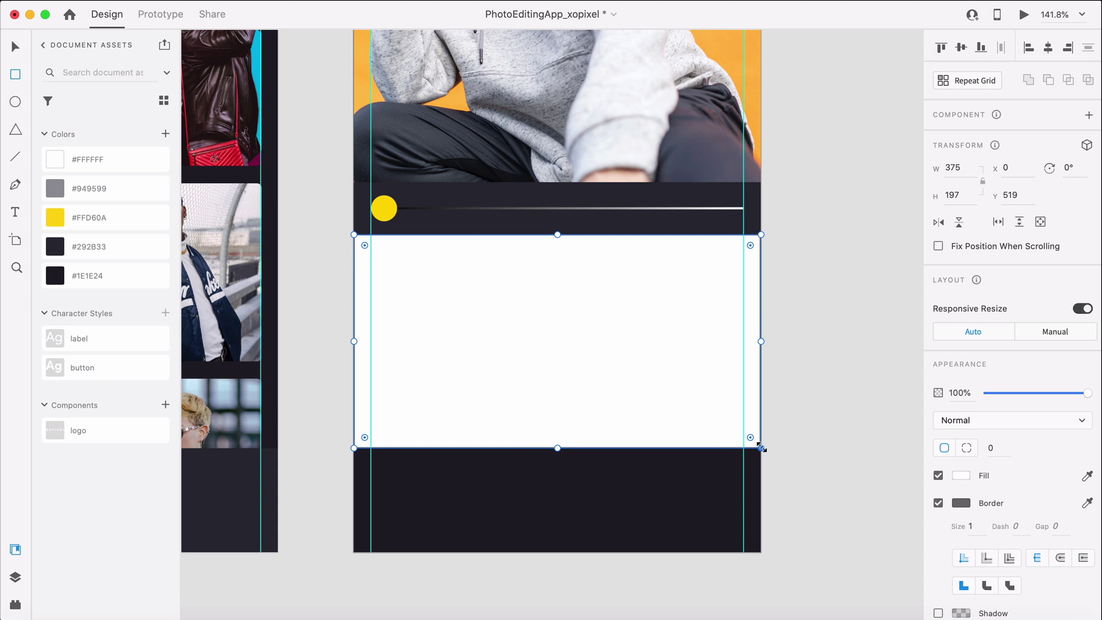
pyautogui.click(939, 504)
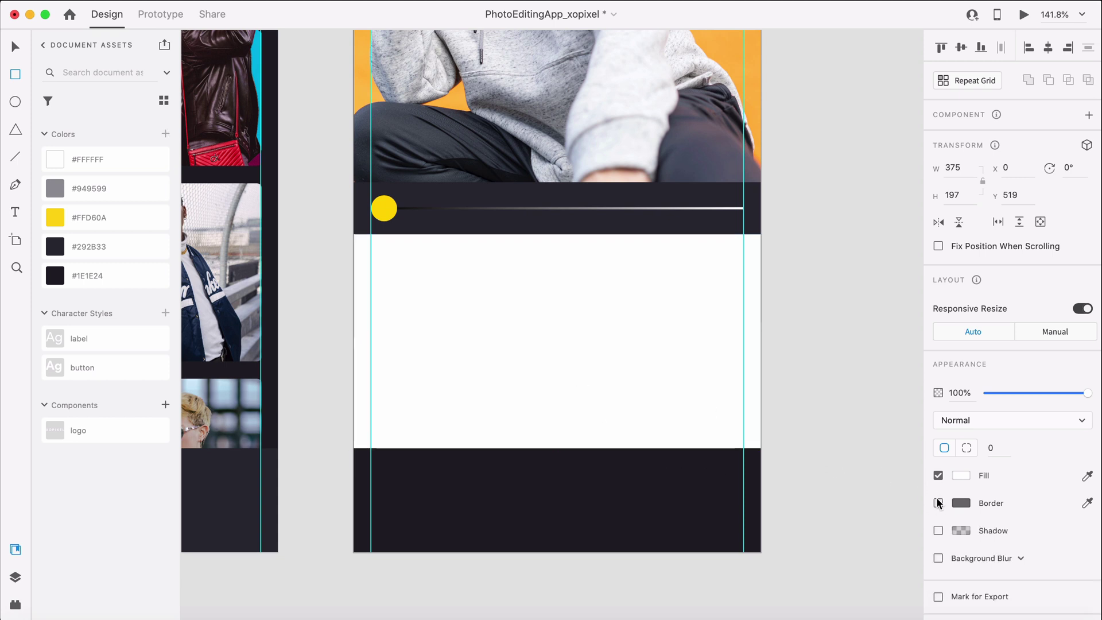
pyautogui.click(121, 275)
pyautogui.press('v')
# Step: Draw a 56×56 white circle on the pasteboard beside the Edit screen
pyautogui.hscroll(10, 563, 347)
pyautogui.press('e')
pyautogui.moveTo(463, 320); pyautogui.dragTo(538, 384)
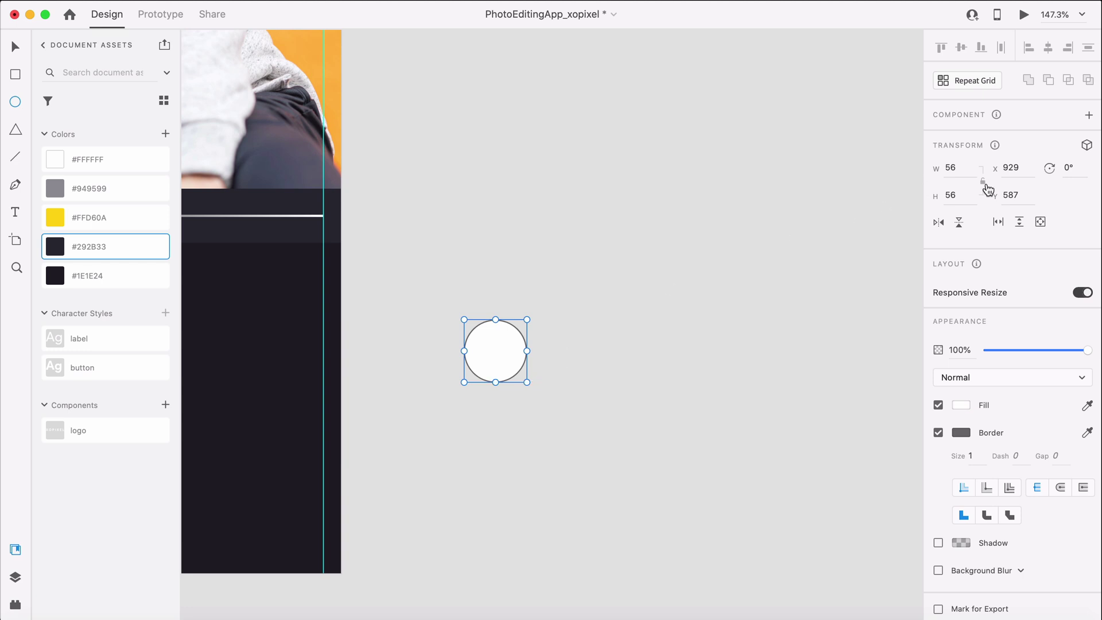
# Step: Add a 'Label' caption in the label character style below the circle
pyautogui.click(515, 445)
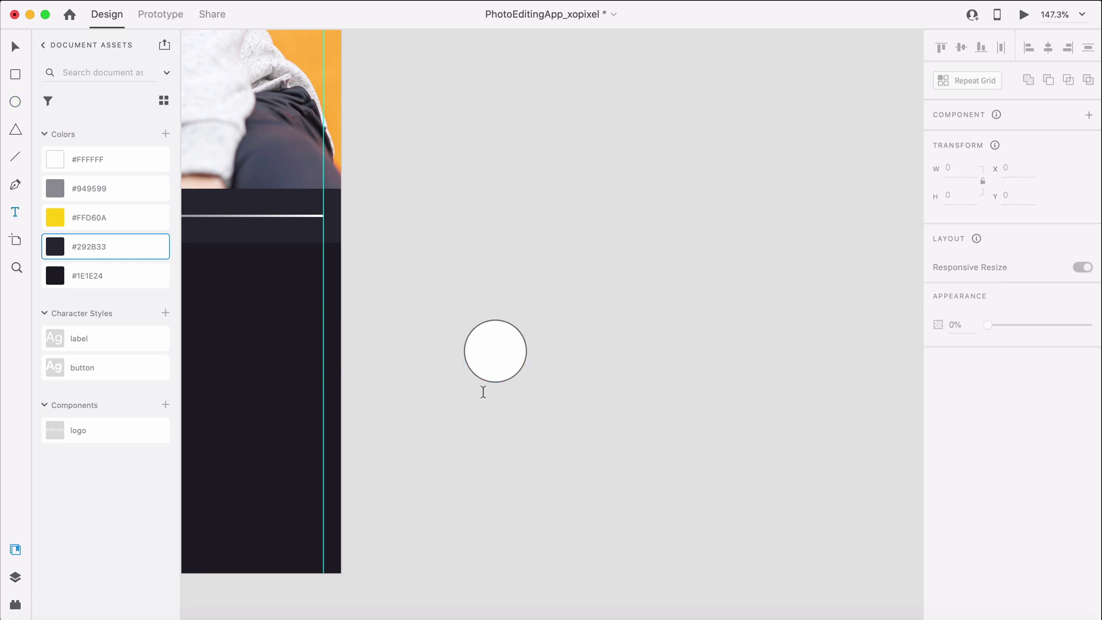
pyautogui.click(483, 393)
pyautogui.write('Label')
pyautogui.press('Escape')
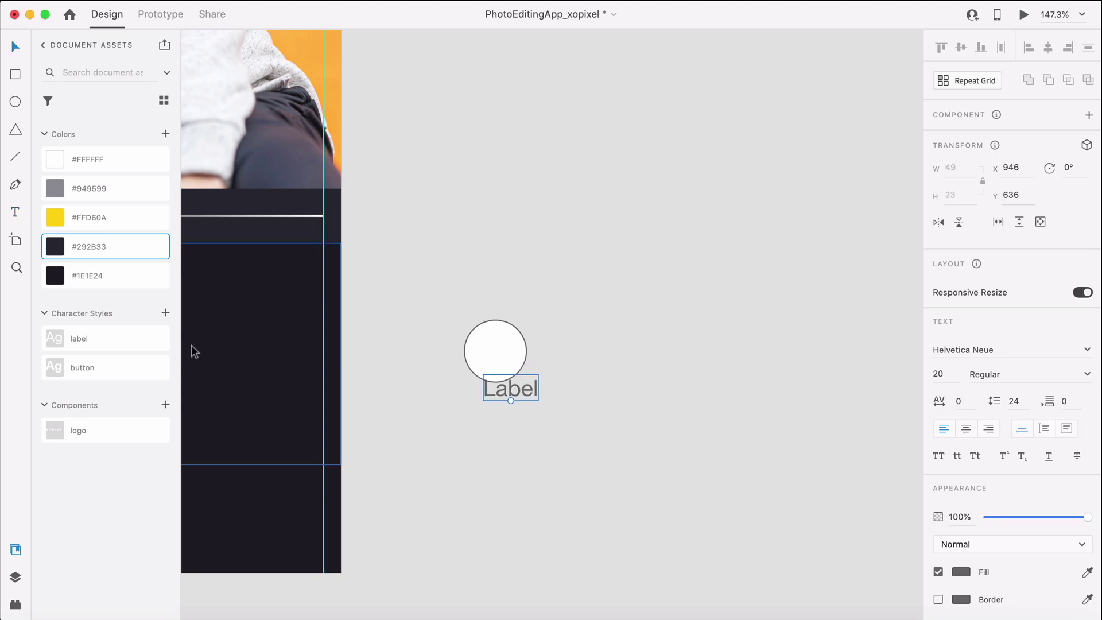
pyautogui.click(143, 340)
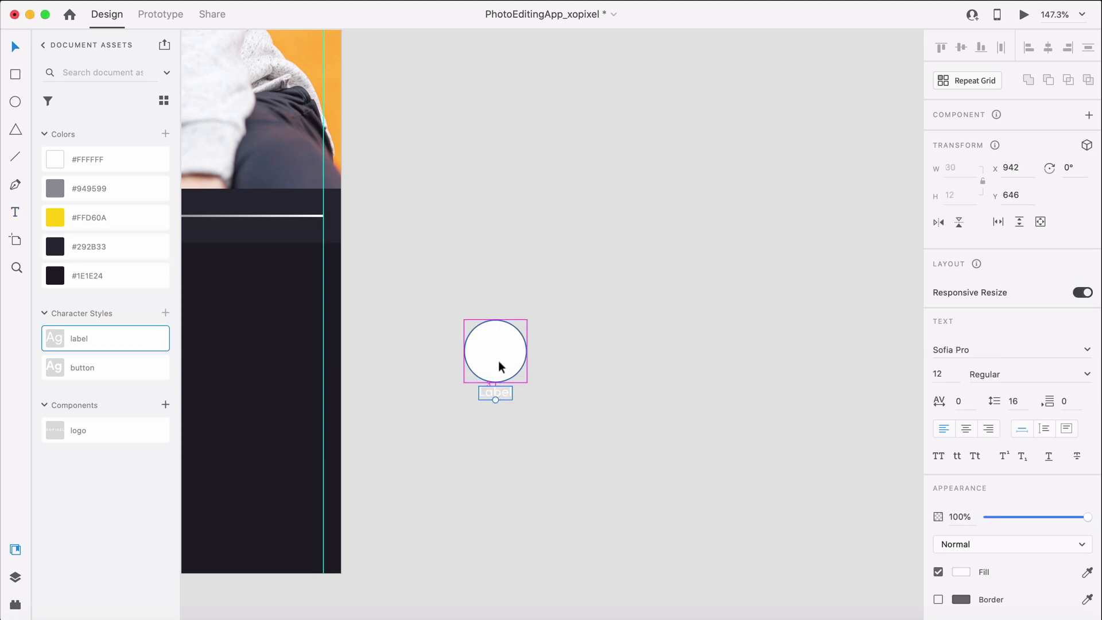
pyautogui.press('Down')
pyautogui.press('Down')
pyautogui.press('Down')
pyautogui.press('Down')
pyautogui.press('Down')
pyautogui.press('Down')
pyautogui.click(568, 405)
# Step: Remove the circle's border and repeat circle and caption into a grid of eight
pyautogui.click(502, 364)
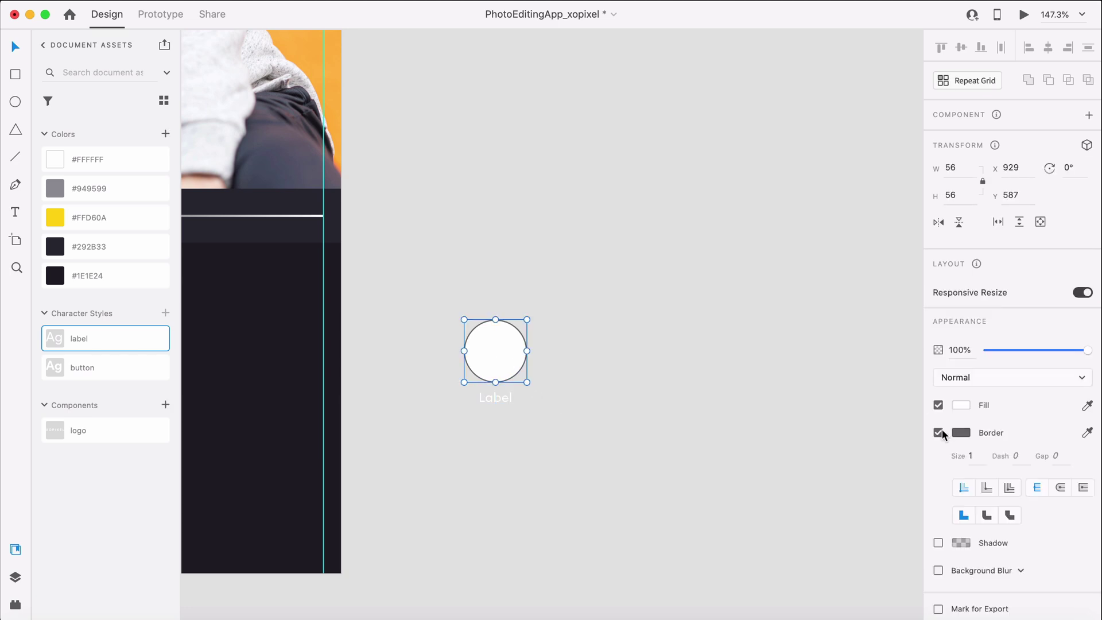
pyautogui.click(939, 433)
pyautogui.moveTo(575, 476); pyautogui.dragTo(457, 311)
pyautogui.press('super+r')
pyautogui.moveTo(525, 362); pyautogui.dragTo(766, 358)
pyautogui.scroll(-5, 850, 364)
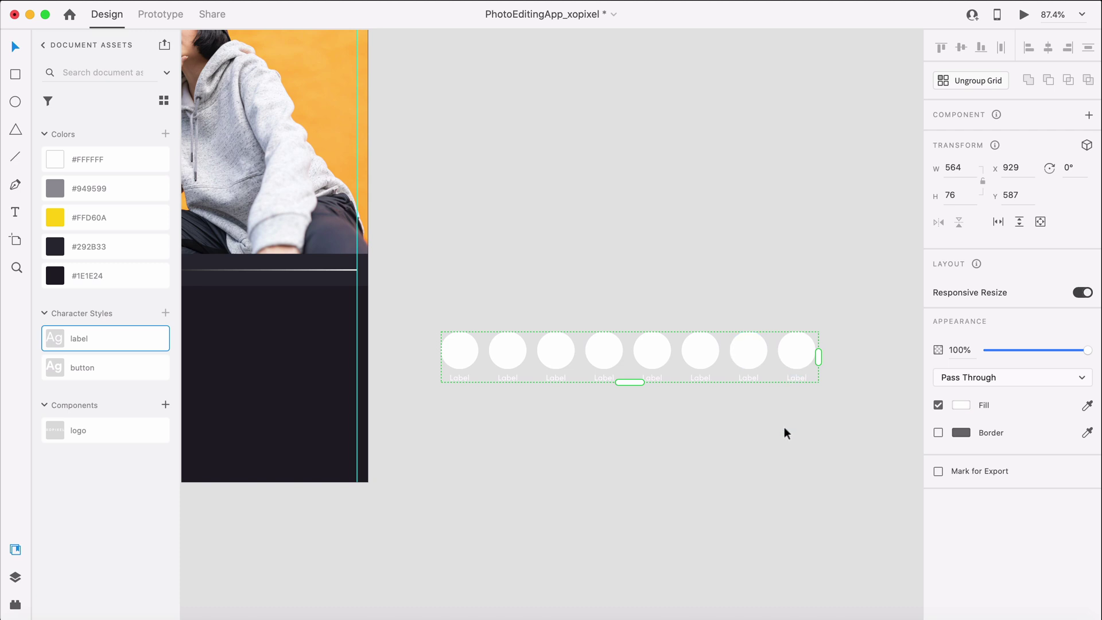
# Step: Fill the grid circles with the hoodie photo and set their blend mode to Color Burn
pyautogui.doubleClick(474, 358)
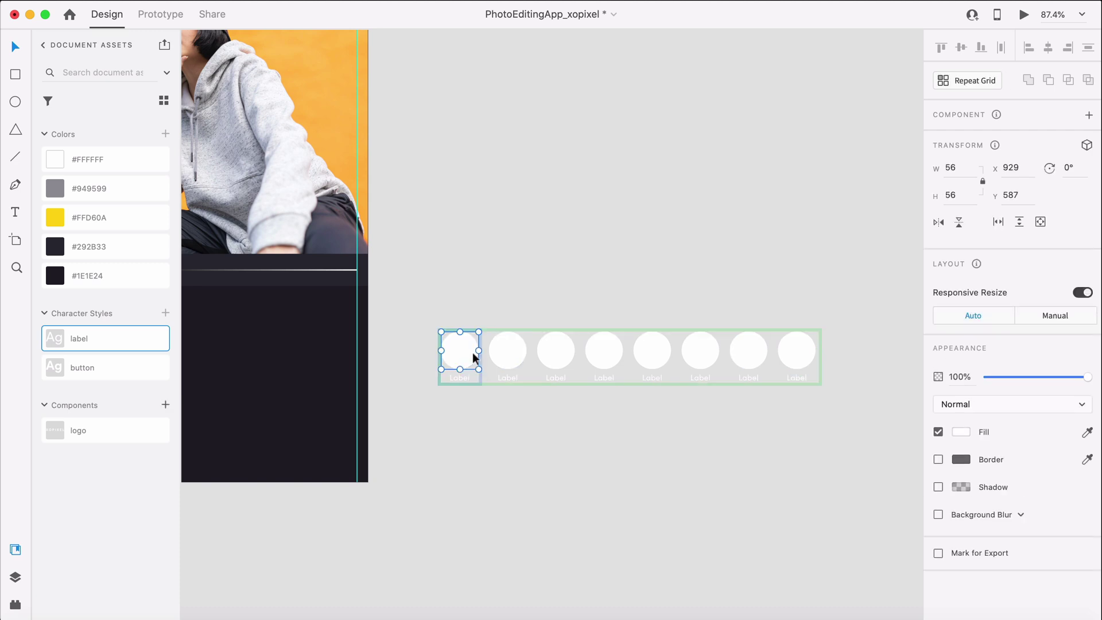
pyautogui.moveTo(474, 358); pyautogui.dragTo(487, 360)
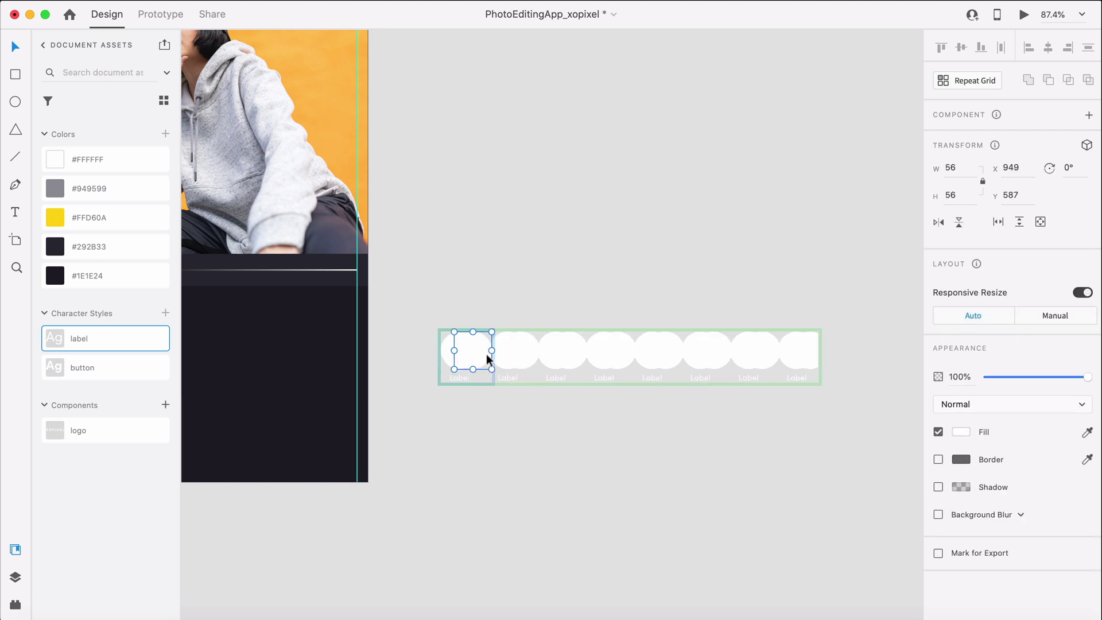
pyautogui.press('super+Tab')
pyautogui.moveTo(123, 374); pyautogui.dragTo(454, 346)
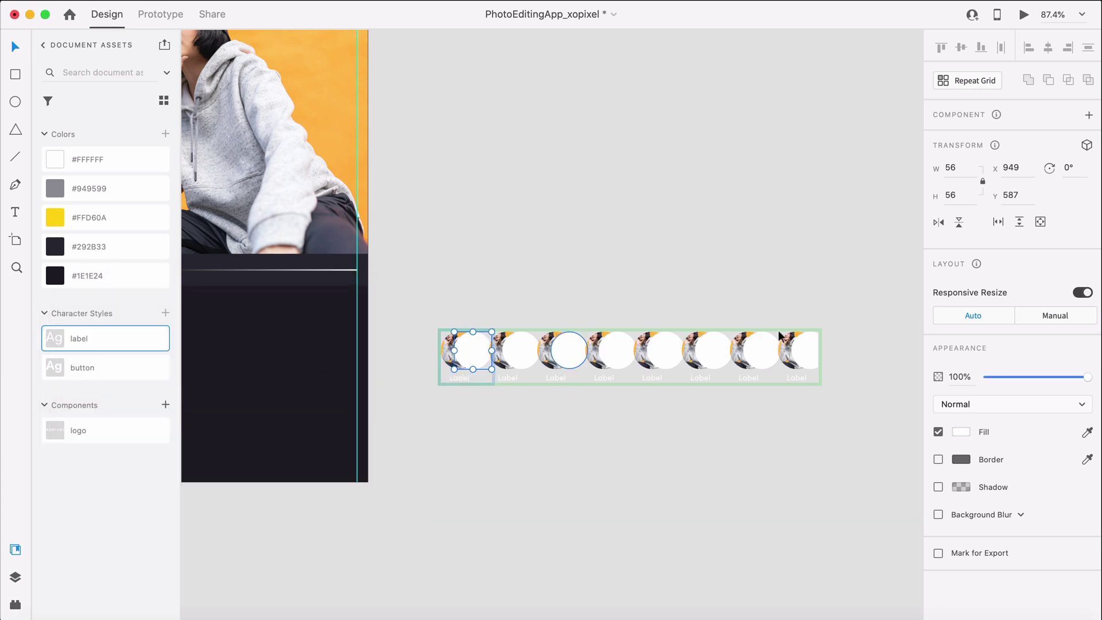
pyautogui.click(1001, 403)
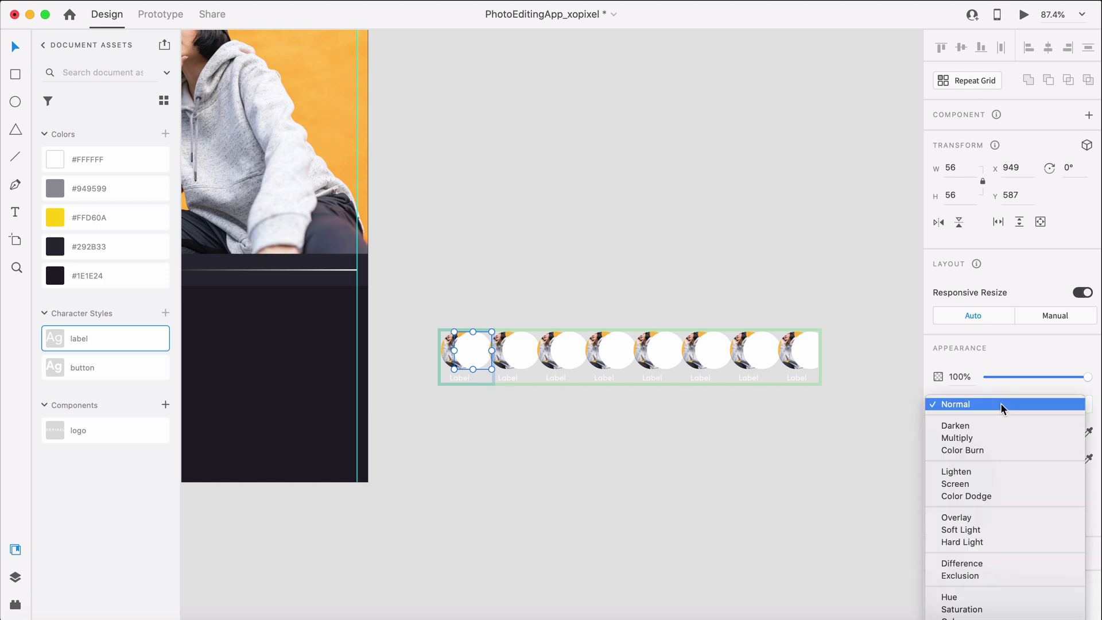
pyautogui.click(998, 446)
pyautogui.scroll(5, 468, 353)
pyautogui.moveTo(465, 353); pyautogui.dragTo(440, 349)
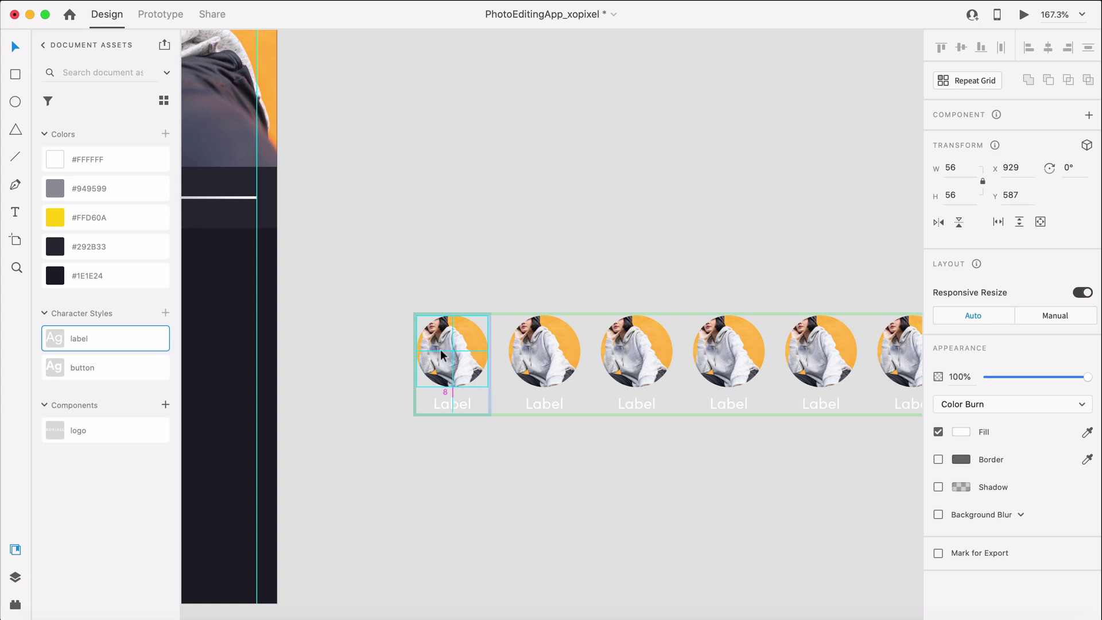
pyautogui.scroll(-2, 541, 356)
pyautogui.hscroll(5, 402, 345)
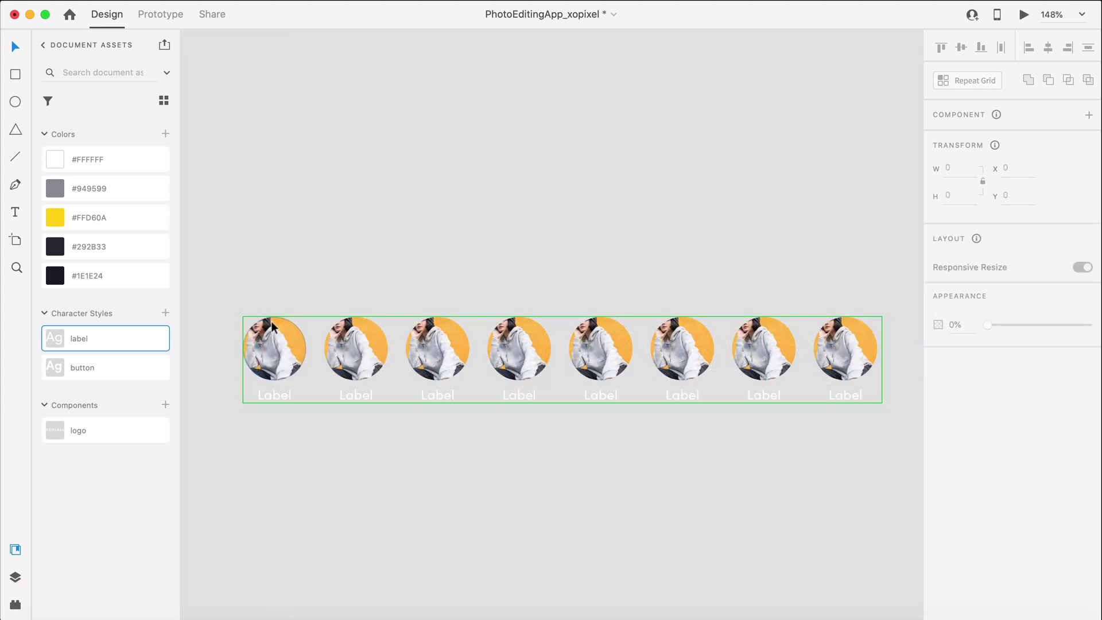
# Step: Ungroup the grid and rename the captions Normal, Red and onward
pyautogui.rightClick(273, 326)
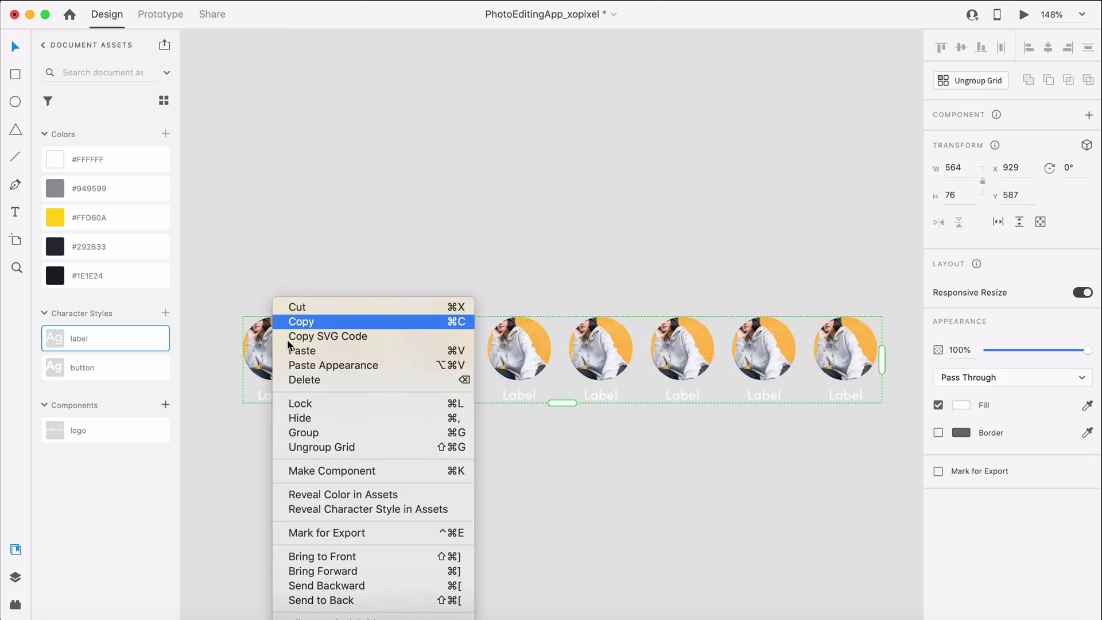
pyautogui.click(339, 448)
pyautogui.doubleClick(281, 393)
pyautogui.doubleClick(281, 393)
pyautogui.doubleClick(282, 392)
pyautogui.write('Normal')
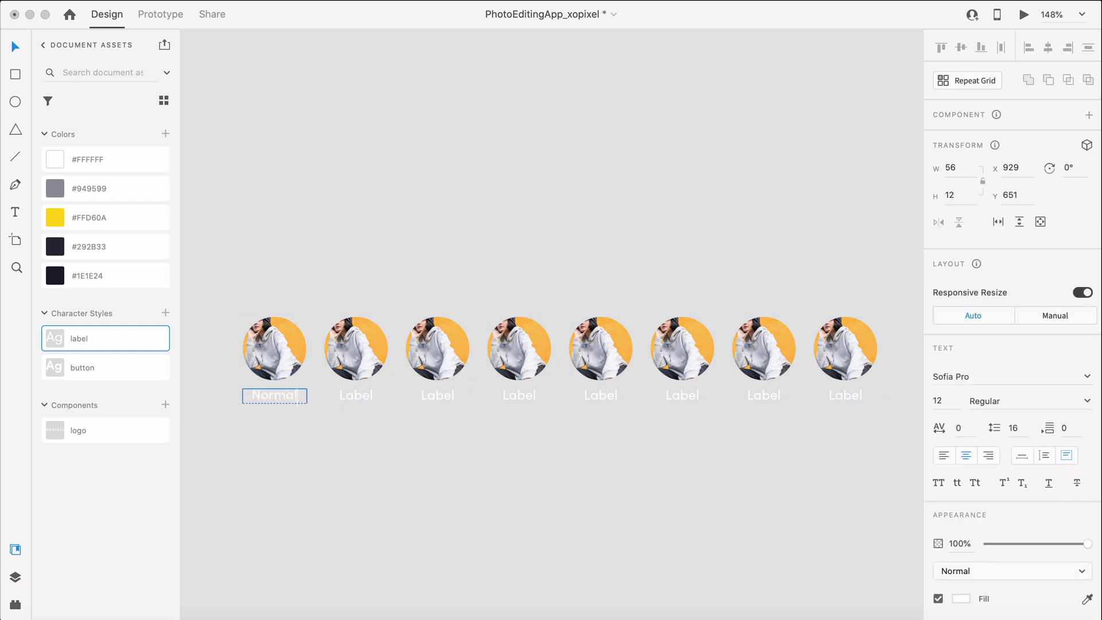
pyautogui.doubleClick(355, 395)
pyautogui.doubleClick(354, 395)
pyautogui.write('Red')
pyautogui.doubleClick(518, 395)
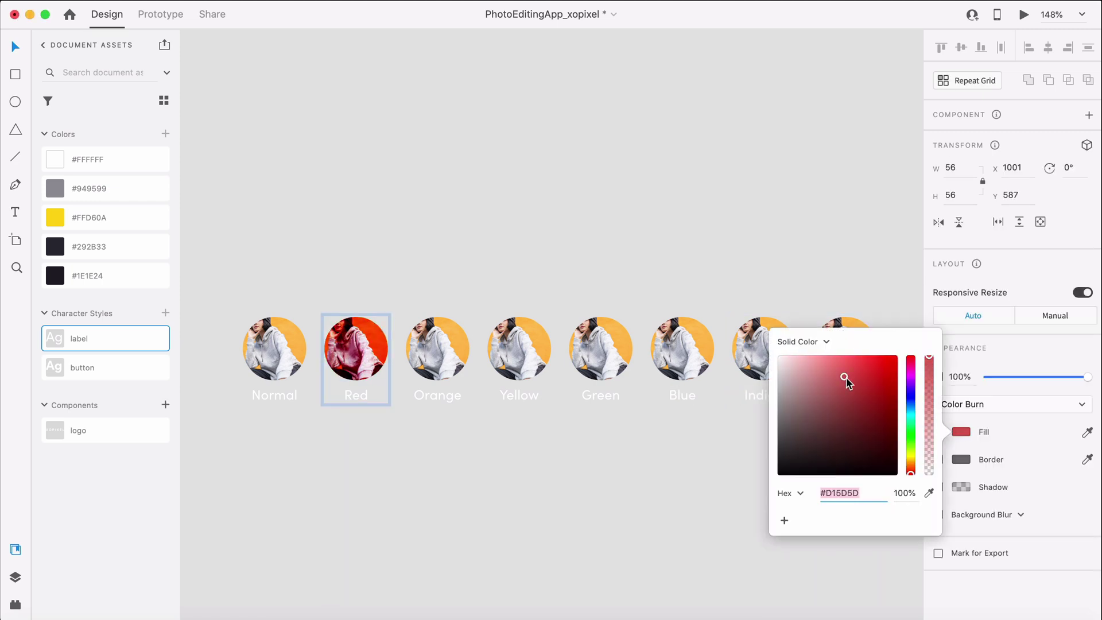
# Step: Tint the Orange, Yellow, Green and Blue (#6096ED) photos with their matching colours
pyautogui.click(437, 349)
pyautogui.click(961, 432)
pyautogui.click(912, 462)
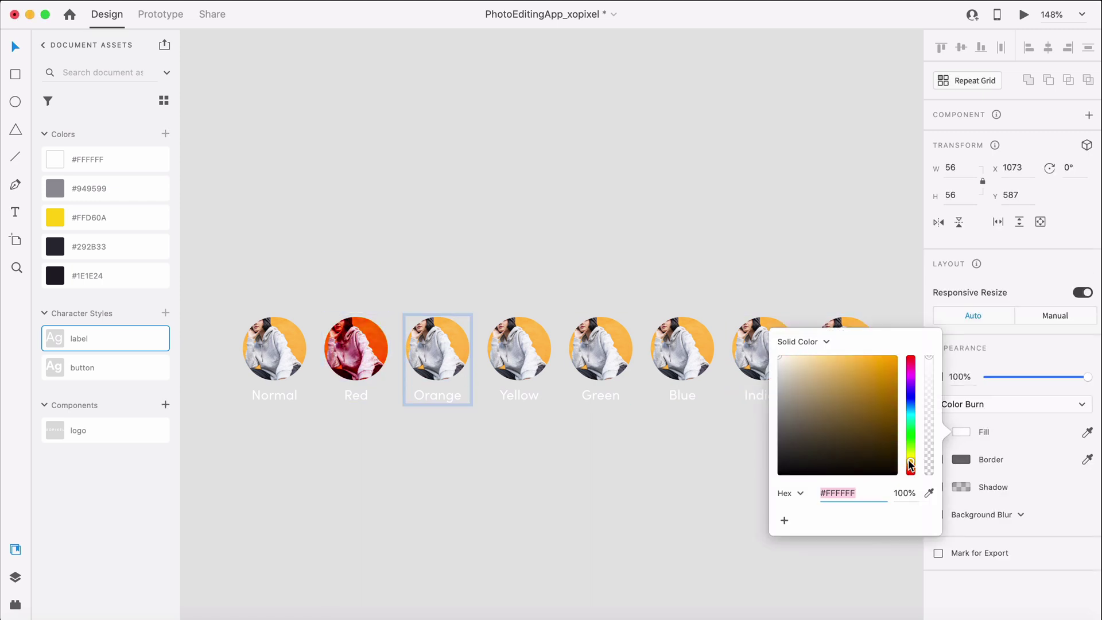
pyautogui.press('Tab')
pyautogui.click(912, 453)
pyautogui.click(602, 348)
pyautogui.click(962, 432)
pyautogui.click(911, 436)
pyautogui.click(683, 349)
pyautogui.click(961, 432)
pyautogui.click(911, 403)
pyautogui.click(850, 364)
# Step: Tint the Indigo and Violet photos with purple shades
pyautogui.click(764, 348)
pyautogui.click(961, 432)
pyautogui.click(912, 379)
pyautogui.click(894, 380)
pyautogui.click(845, 348)
pyautogui.click(961, 432)
pyautogui.click(911, 373)
pyautogui.click(859, 350)
pyautogui.click(961, 497)
pyautogui.click(837, 362)
pyautogui.click(885, 399)
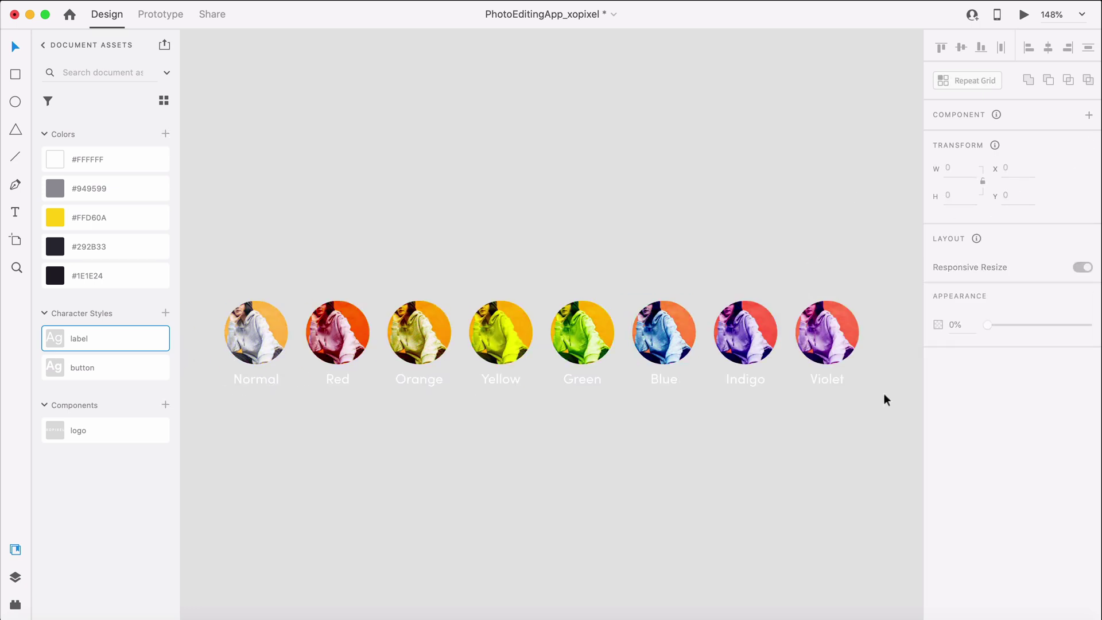
# Step: Group the eight thumbnails and turn on Stack layout for even spacing
pyautogui.moveTo(881, 391); pyautogui.dragTo(214, 301)
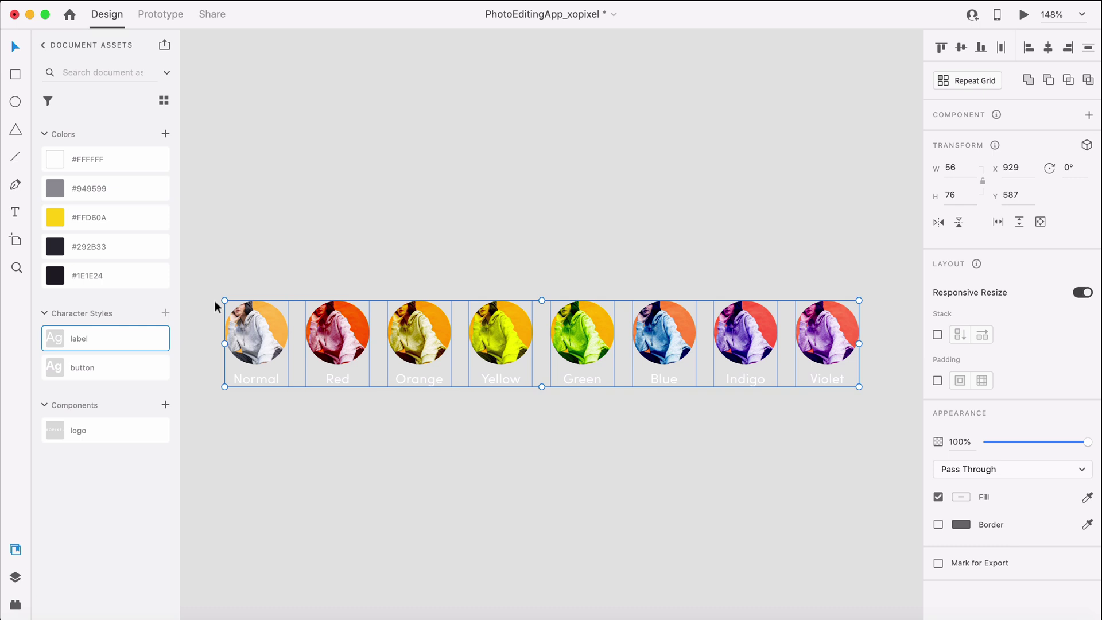
pyautogui.press('super+g')
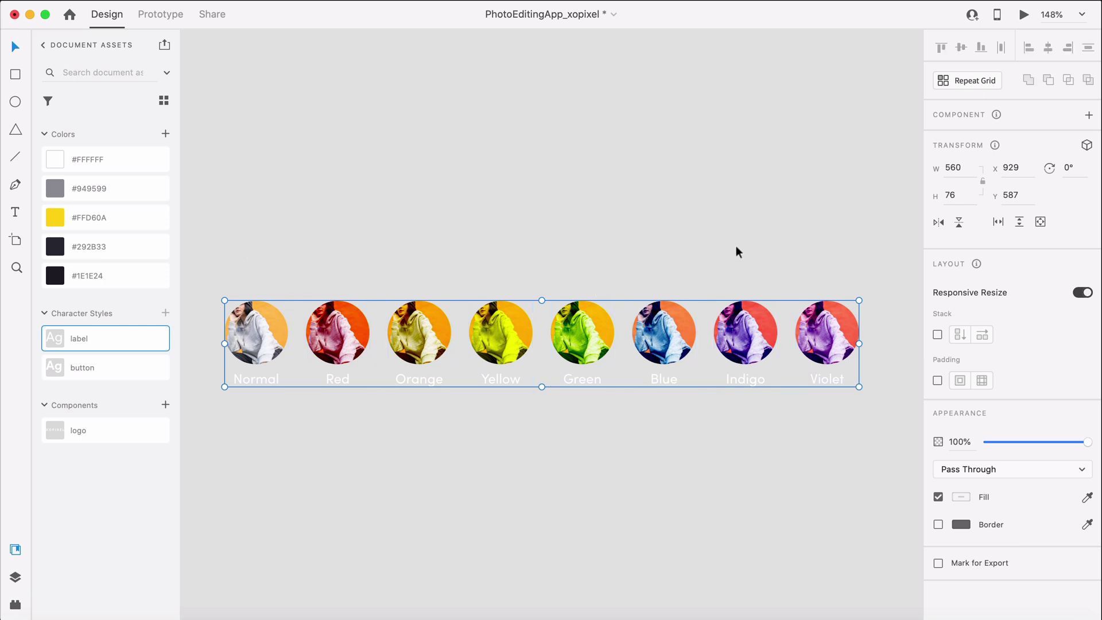
pyautogui.click(938, 334)
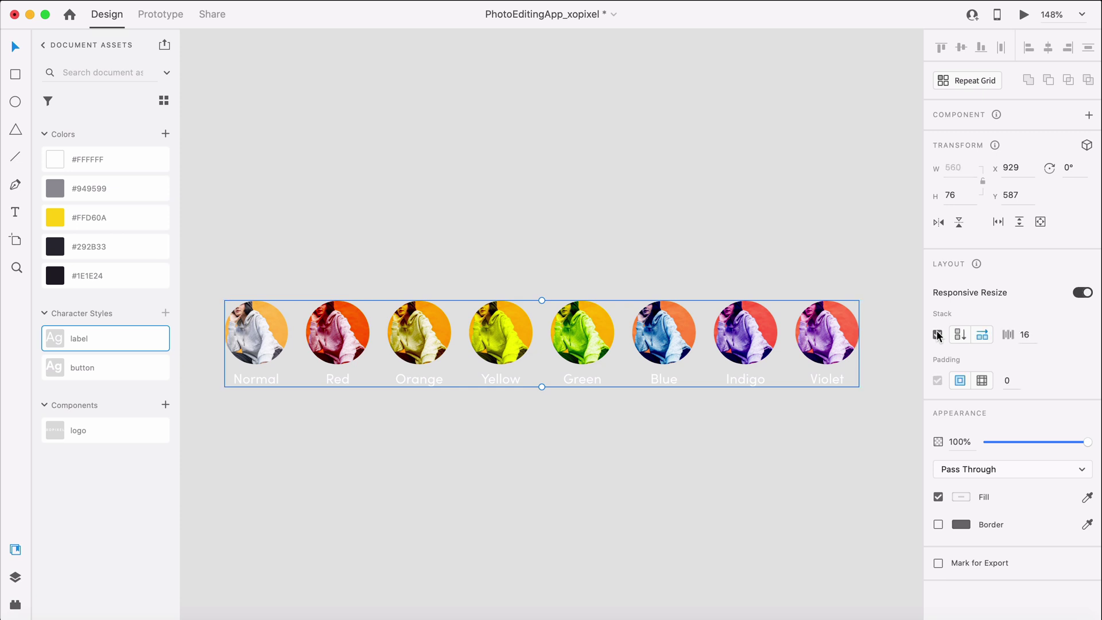
# Step: Reorder the thumbnails, moving Blue to third, Green to fourth and Yellow toward the end
pyautogui.doubleClick(825, 351)
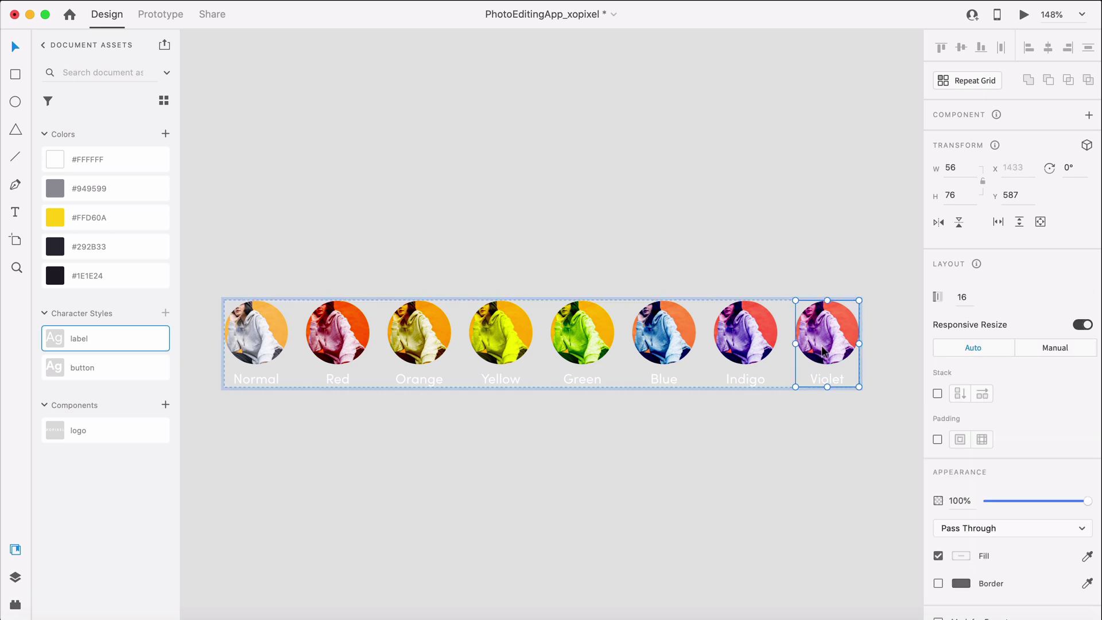
pyautogui.moveTo(825, 352); pyautogui.dragTo(746, 350)
pyautogui.click(664, 344)
pyautogui.moveTo(665, 344); pyautogui.dragTo(420, 348)
pyautogui.moveTo(501, 345); pyautogui.dragTo(582, 344)
pyautogui.moveTo(665, 345); pyautogui.dragTo(500, 347)
pyautogui.click(582, 344)
pyautogui.moveTo(582, 344); pyautogui.dragTo(664, 345)
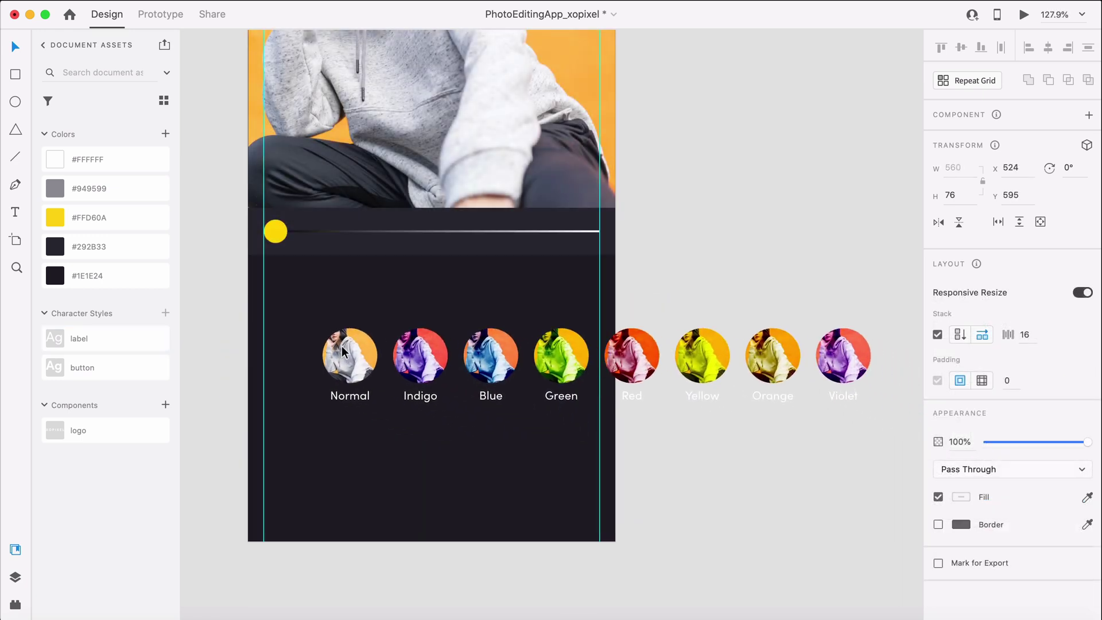
# Step: Move the row onto the dark panel and align it to the panel's vertical middle
pyautogui.click(361, 349)
pyautogui.moveTo(360, 349); pyautogui.dragTo(306, 353)
pyautogui.keyDown('shift'); pyautogui.click(342, 312); pyautogui.keyUp('shift')
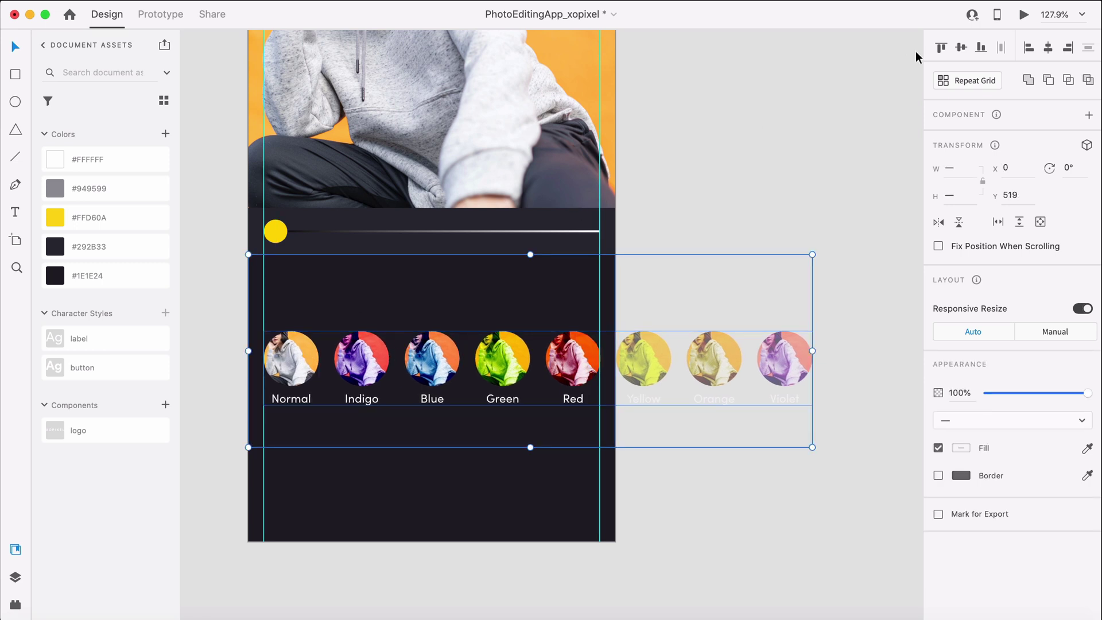
pyautogui.click(961, 47)
pyautogui.click(797, 171)
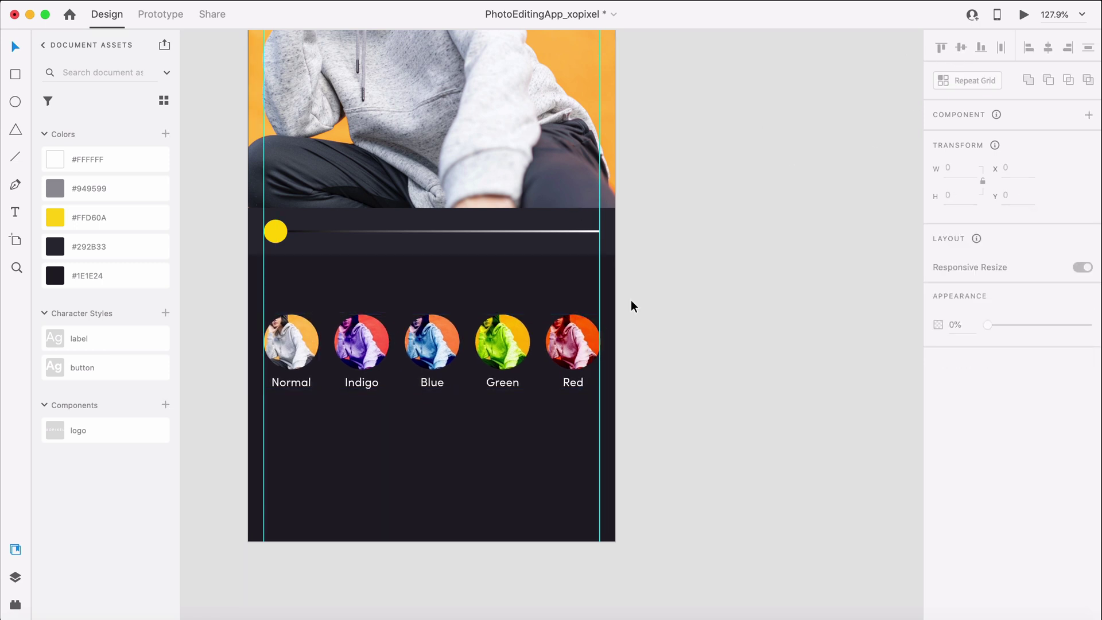
# Step: Enable horizontal scroll on the filter row and stretch it to the artboard's left edge (W 375, X 0)
pyautogui.click(600, 332)
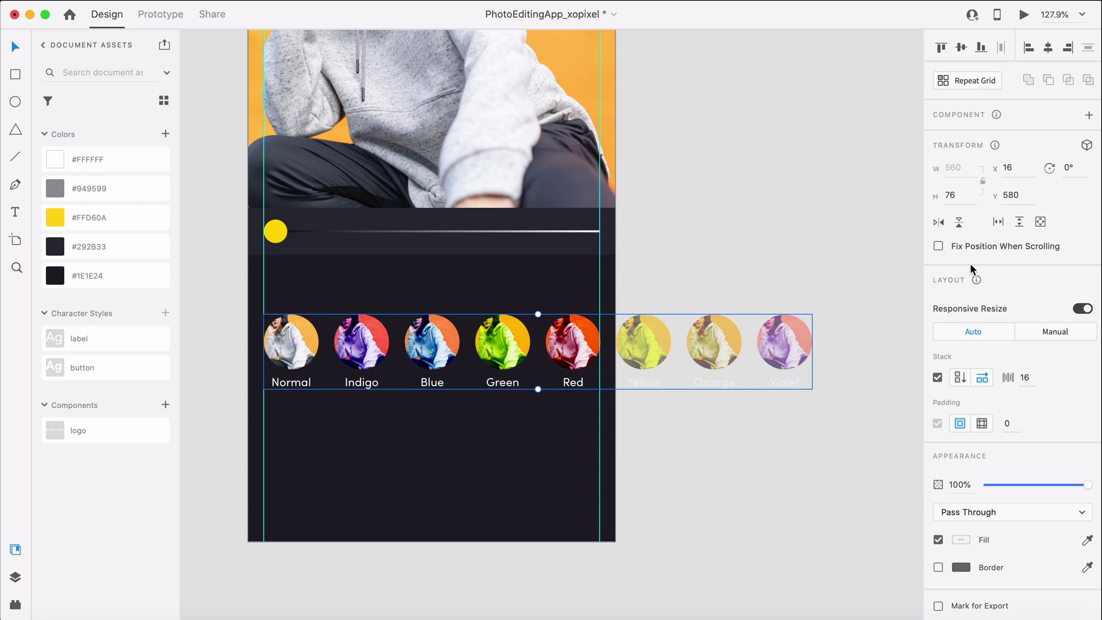
pyautogui.click(999, 222)
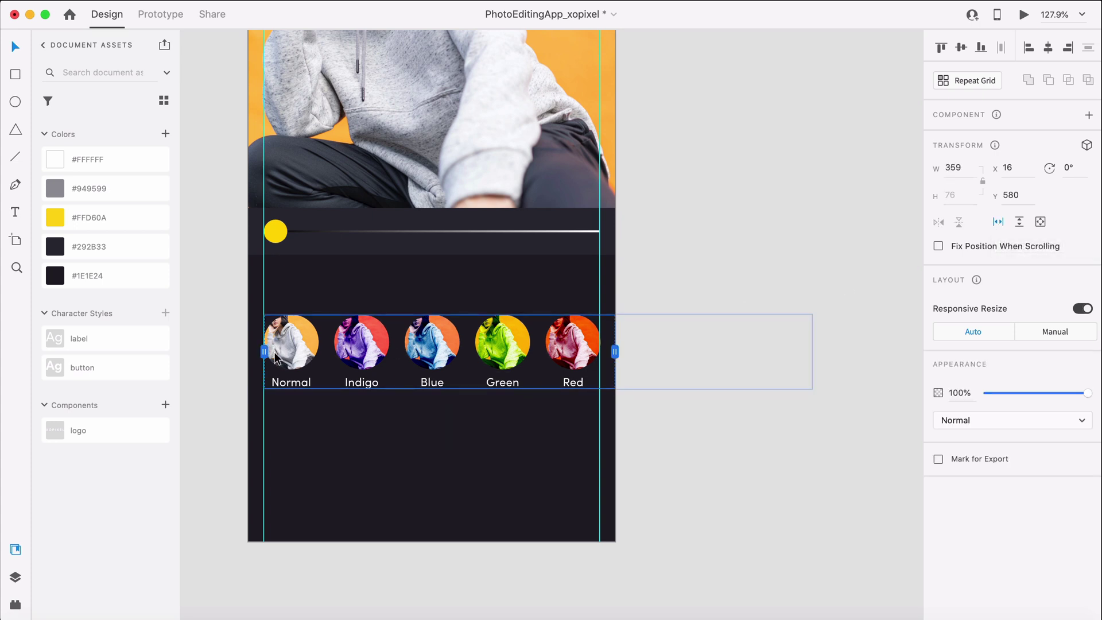
pyautogui.moveTo(264, 352); pyautogui.dragTo(249, 352)
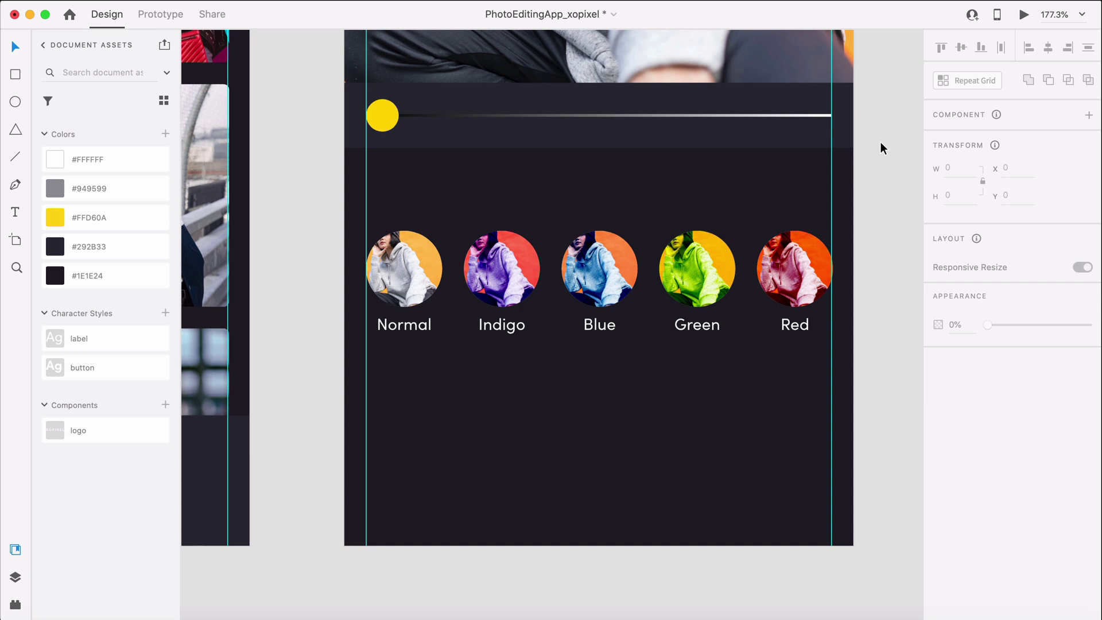
# Step: Draw a borderless #292B33 bar across the bottom of the screen
pyautogui.press('r')
pyautogui.moveTo(345, 415); pyautogui.dragTo(854, 546)
pyautogui.click(938, 503)
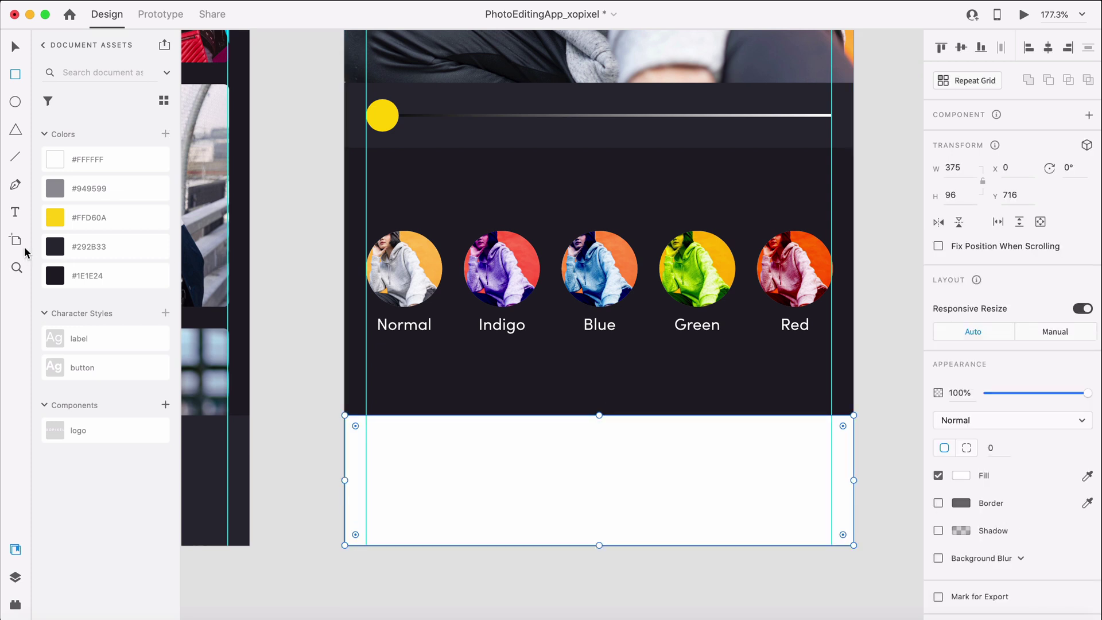
pyautogui.click(75, 250)
# Step: Draw a proportion-locked 24×24 square at the bottom bar's left end
pyautogui.press('r')
pyautogui.moveTo(367, 449)
pyautogui.mouseDown()
pyautogui.moveTo(412, 494)
pyautogui.moveTo(433, 492)
pyautogui.mouseUp()
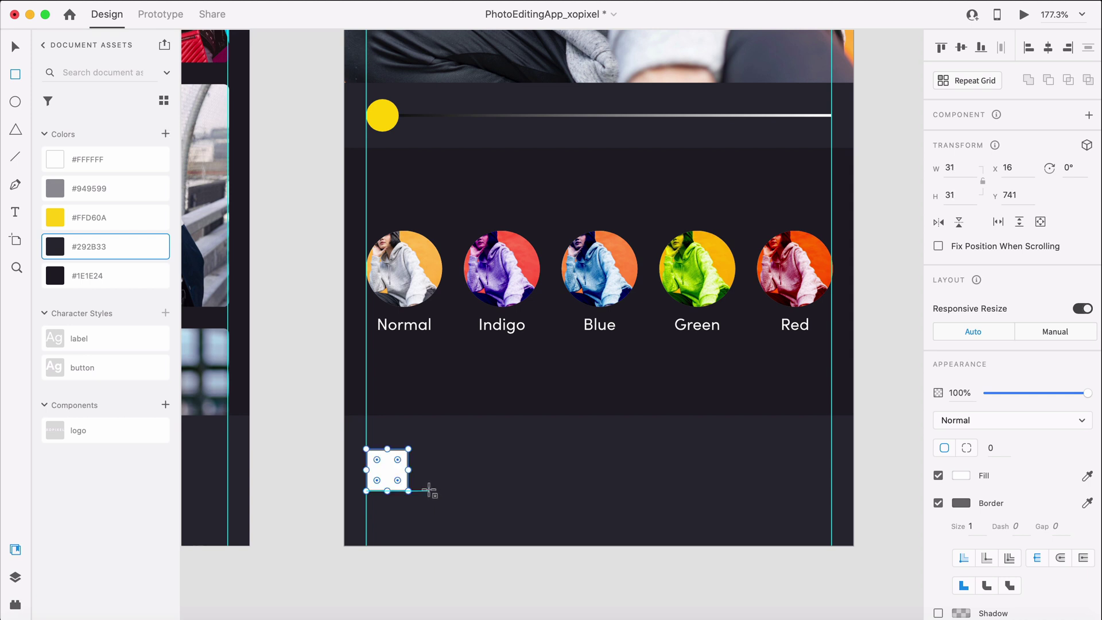
pyautogui.click(984, 182)
pyautogui.click(959, 167)
pyautogui.write('24')
pyautogui.press('Return')
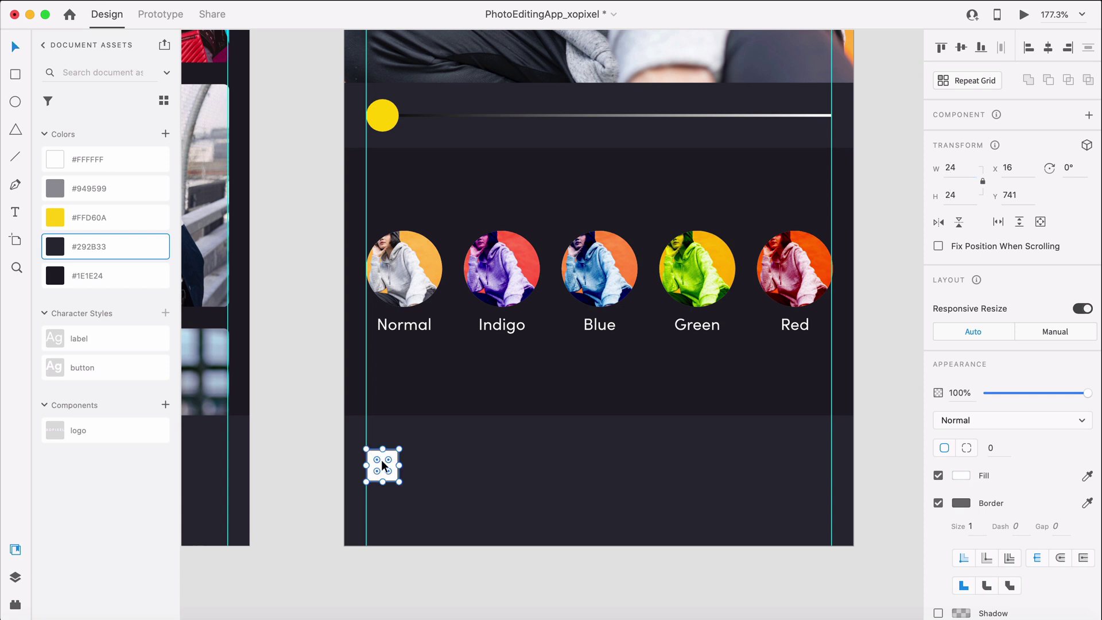
pyautogui.moveTo(381, 460); pyautogui.dragTo(381, 459)
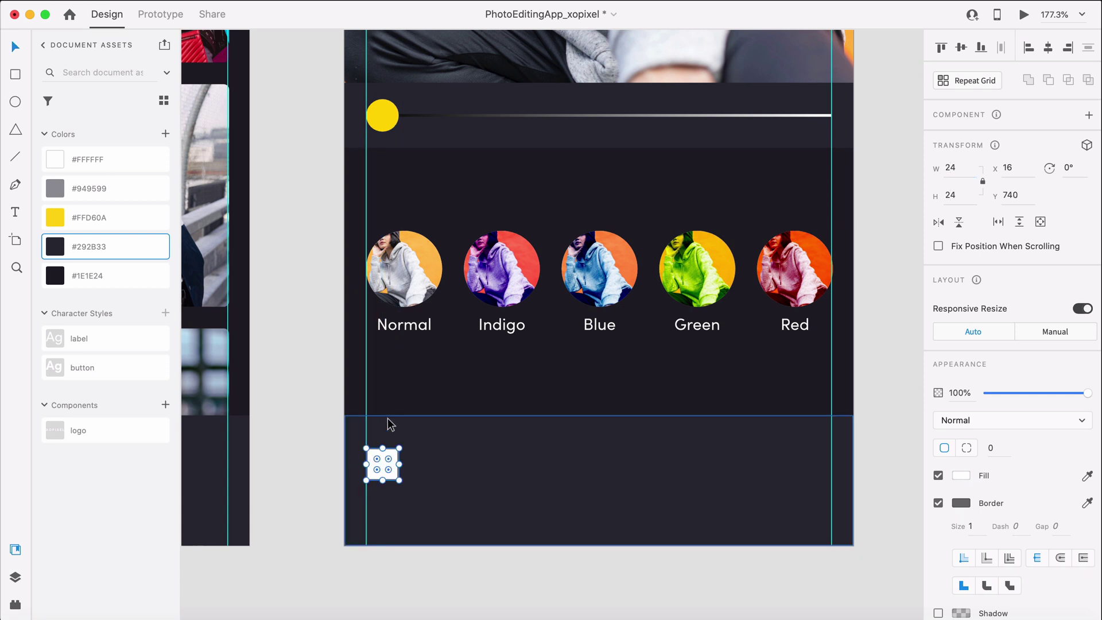
# Step: Repeat the square into a 344-wide grid of five evenly spaced squares
pyautogui.press('super+r')
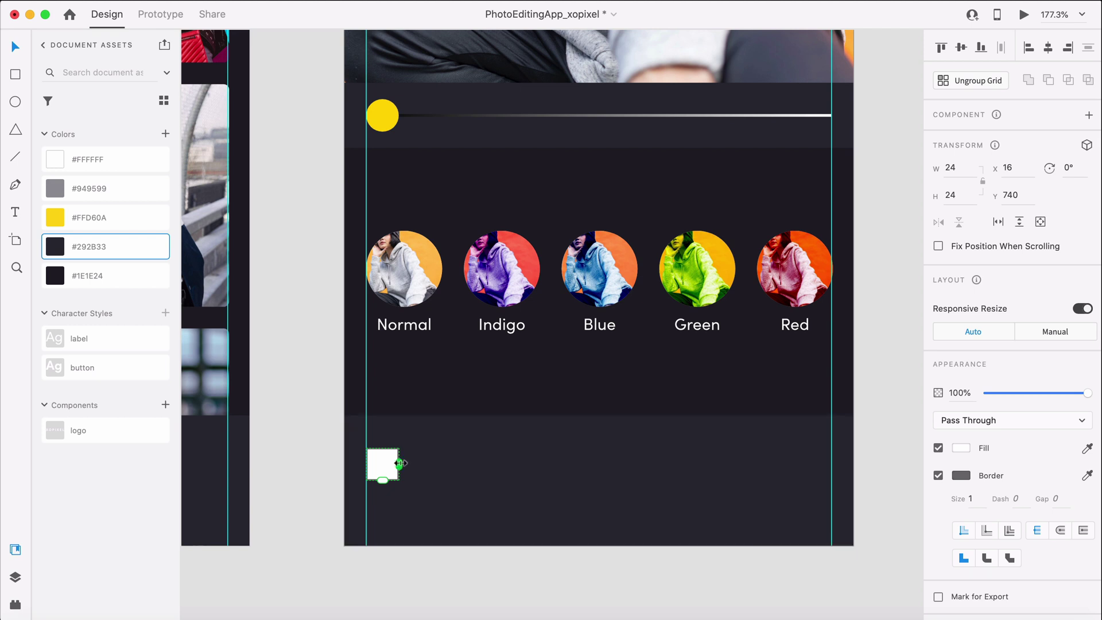
pyautogui.moveTo(400, 464); pyautogui.dragTo(793, 476)
pyautogui.scroll(-1, 705, 453)
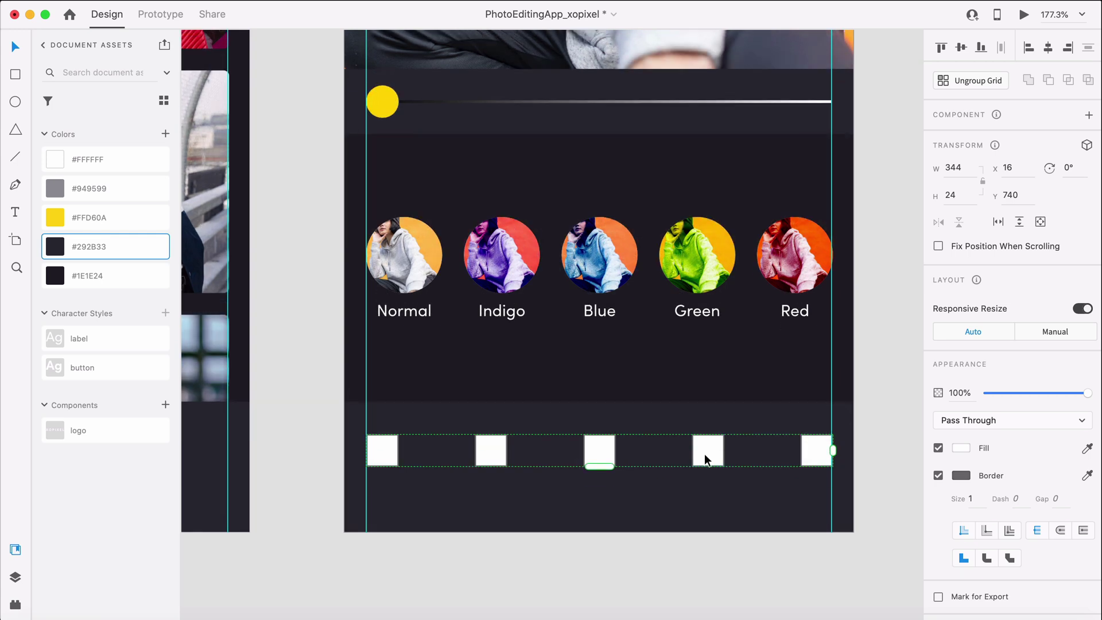
# Step: Ungroup the square grid and place the ios-color-filter icon on the first square
pyautogui.rightClick(705, 454)
pyautogui.click(724, 446)
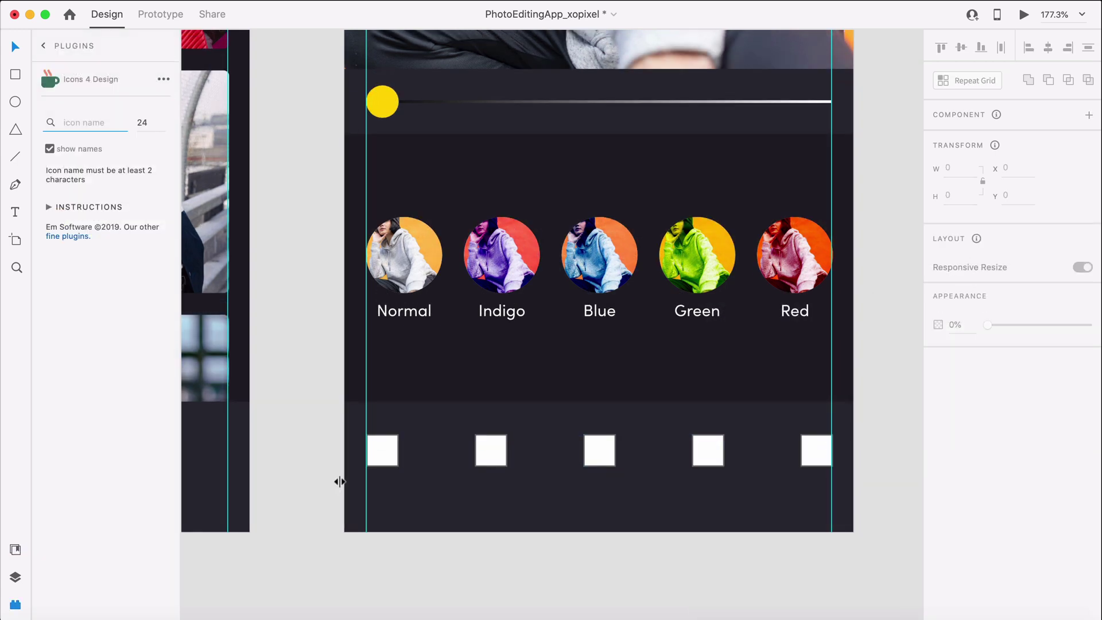
pyautogui.click(386, 450)
pyautogui.click(96, 122)
pyautogui.write('filter')
pyautogui.press('Return')
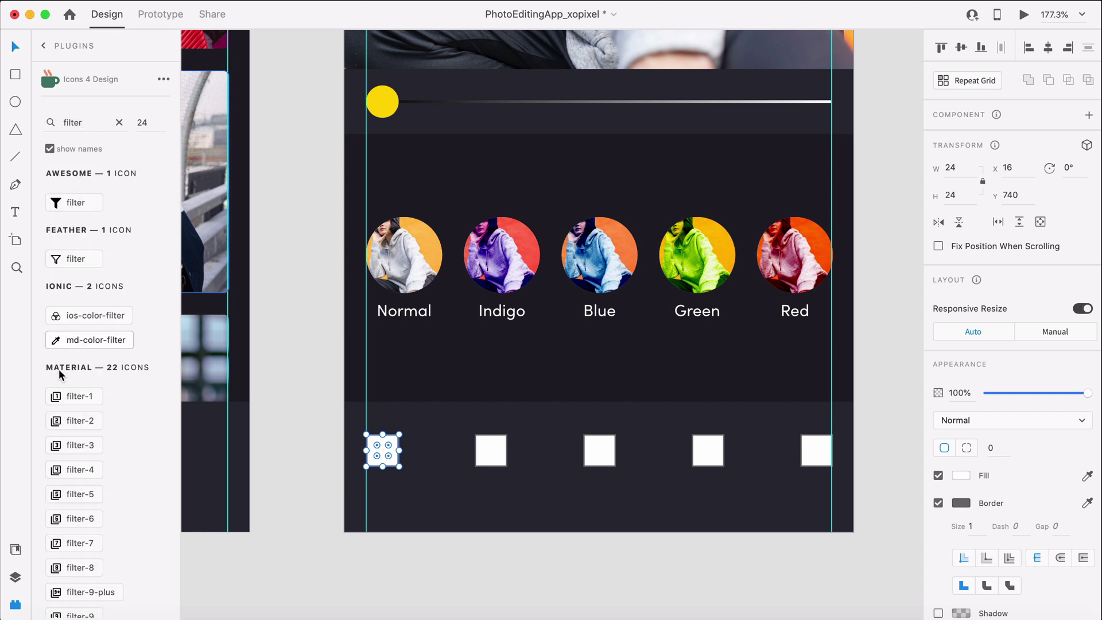
pyautogui.click(91, 317)
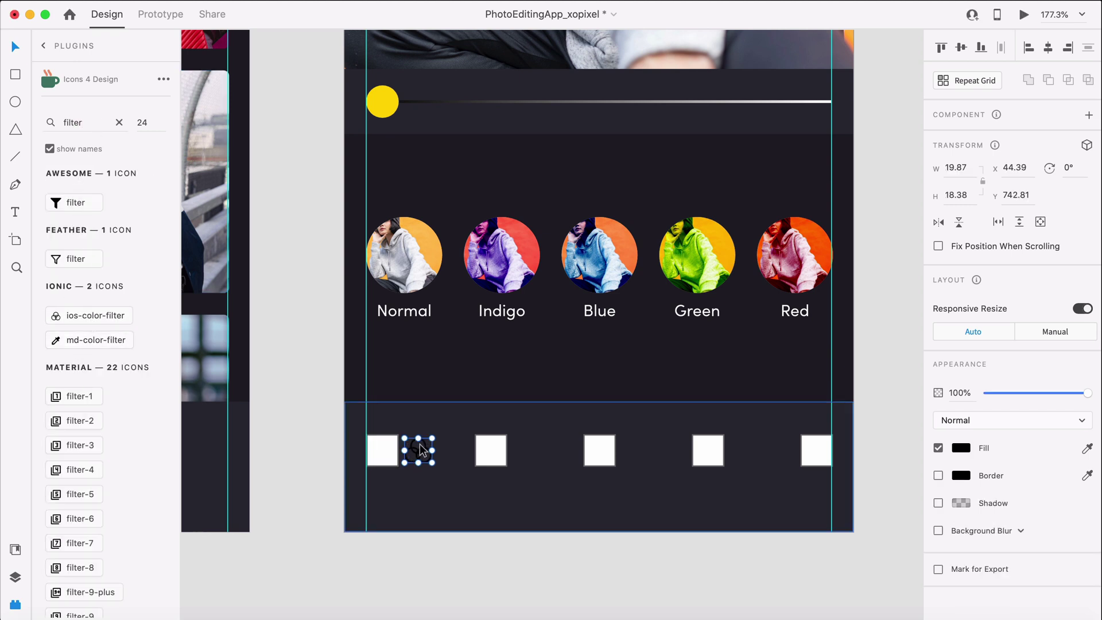
pyautogui.moveTo(422, 450); pyautogui.dragTo(386, 451)
# Step: Search 'sliders' and place the sliders icon on the second square
pyautogui.click(497, 457)
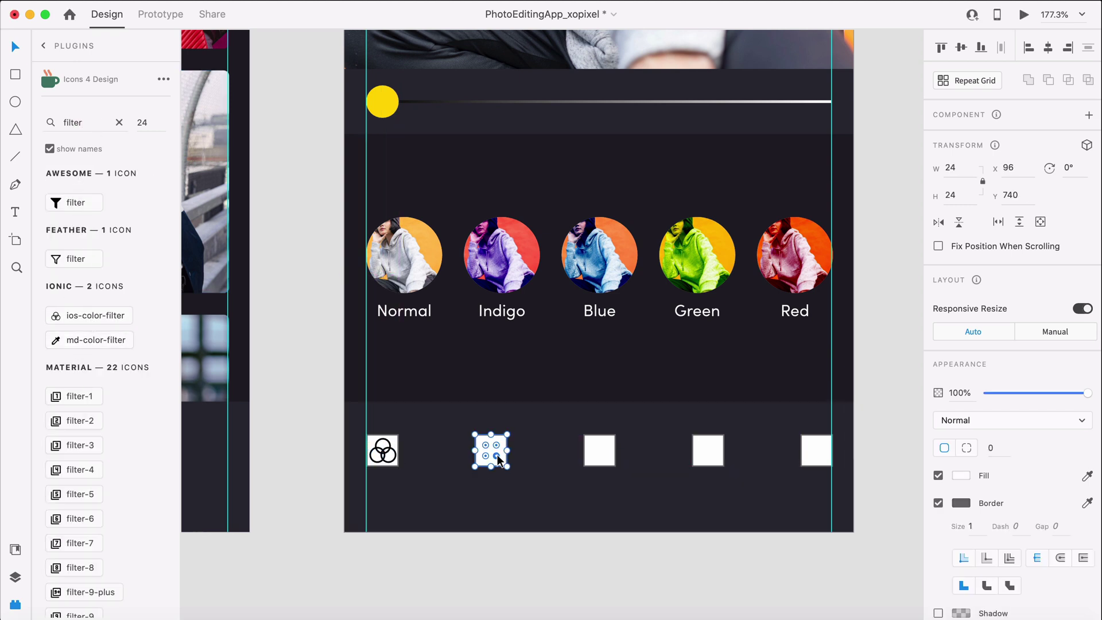
pyautogui.doubleClick(73, 122)
pyautogui.write('sliders')
pyautogui.click(75, 259)
pyautogui.moveTo(543, 467); pyautogui.dragTo(491, 451)
# Step: Search 'crop' and place the Feather crop icon on the third square
pyautogui.click(600, 450)
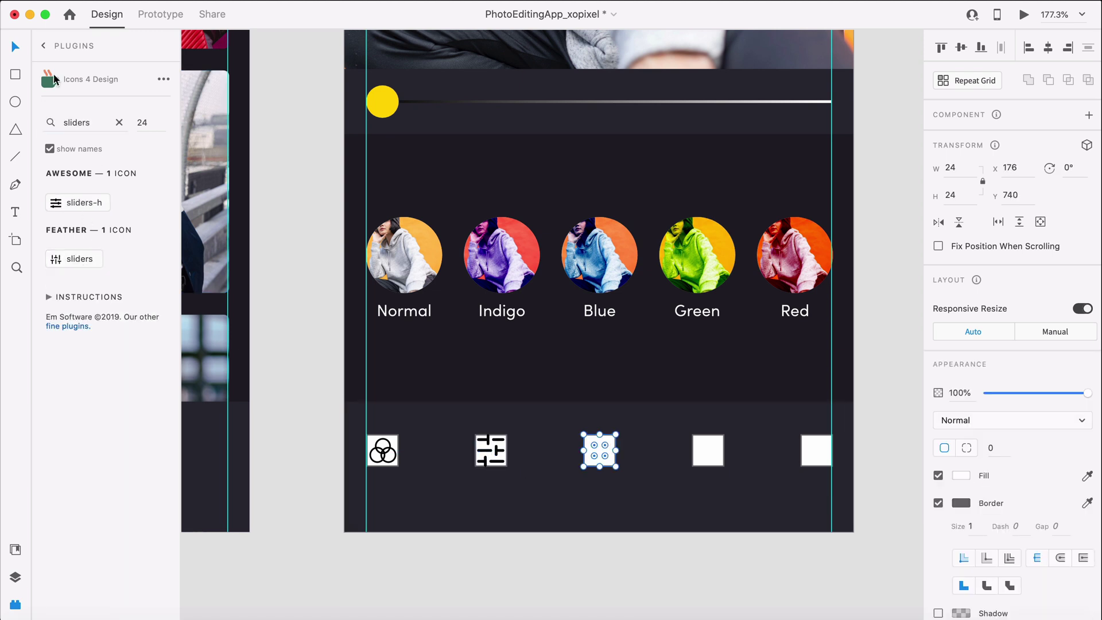
pyautogui.doubleClick(73, 122)
pyautogui.write('crop')
pyautogui.click(75, 381)
pyautogui.moveTo(634, 449); pyautogui.dragTo(600, 451)
# Step: Place the type icon on the fourth square and the smile icon on the fifth
pyautogui.click(708, 450)
pyautogui.doubleClick(73, 123)
pyautogui.write('type')
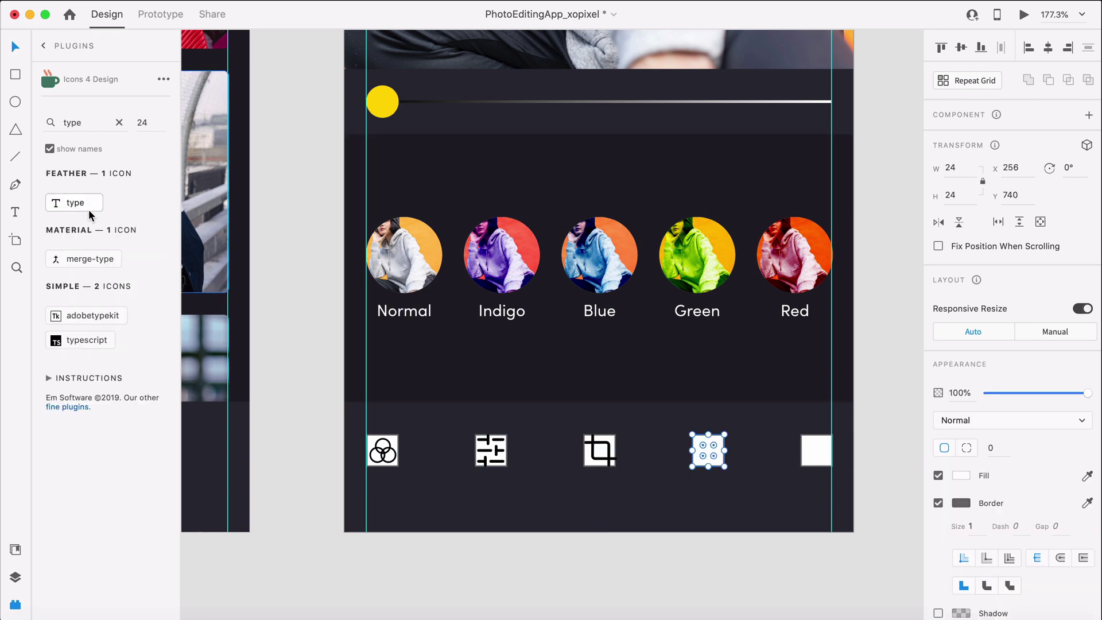
pyautogui.moveTo(89, 203); pyautogui.dragTo(712, 452)
pyautogui.click(815, 453)
pyautogui.write('smile')
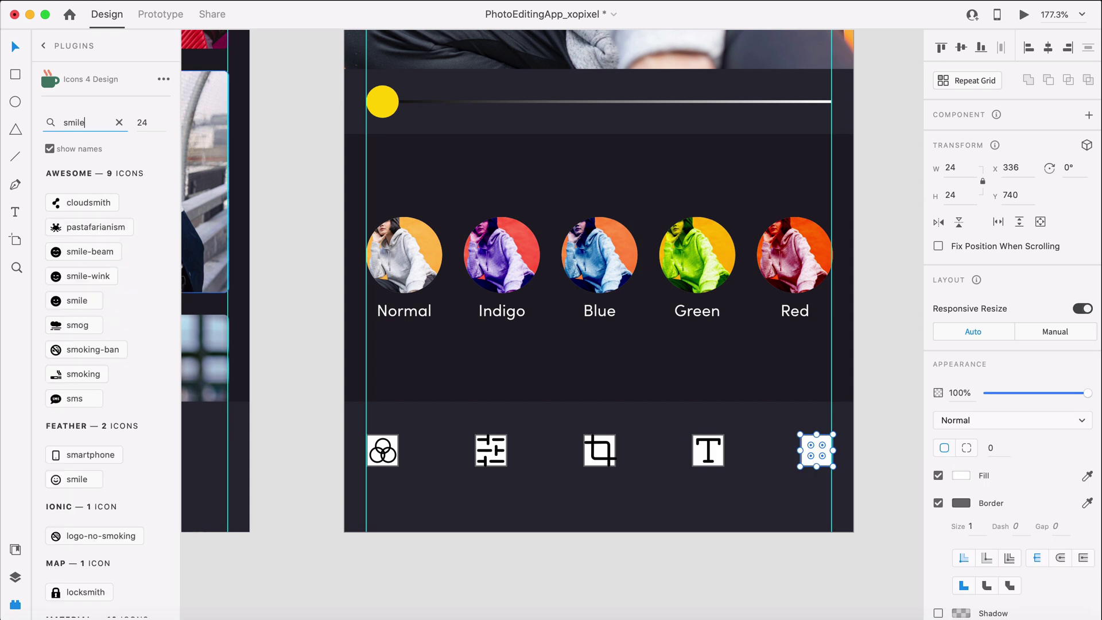
pyautogui.moveTo(74, 308); pyautogui.dragTo(814, 464)
# Step: Remove the white fill and box border from the colour-filter icon
pyautogui.press('super+shift+y')
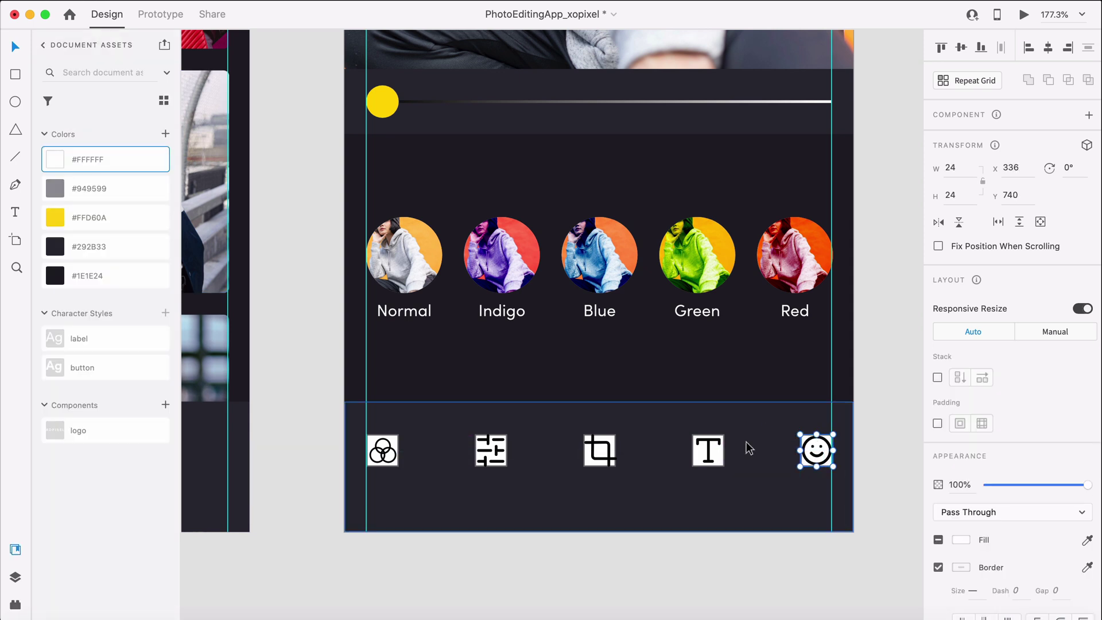
pyautogui.click(707, 450)
pyautogui.click(608, 452)
pyautogui.click(503, 458)
pyautogui.click(391, 458)
pyautogui.doubleClick(383, 451)
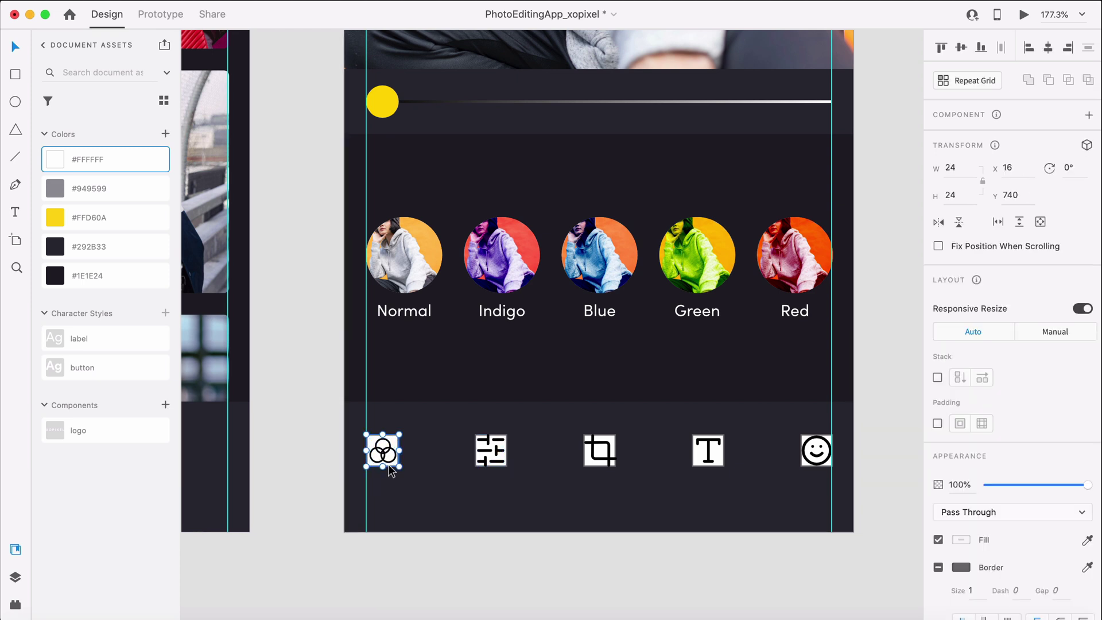
pyautogui.click(938, 459)
pyautogui.click(939, 487)
# Step: Strip the white fill boxes from the sliders, crop, T and smiley icons
pyautogui.doubleClick(503, 458)
pyautogui.press('super+alt+v')
pyautogui.doubleClick(600, 451)
pyautogui.press('super+alt+v')
pyautogui.doubleClick(708, 450)
pyautogui.press('super+alt+v')
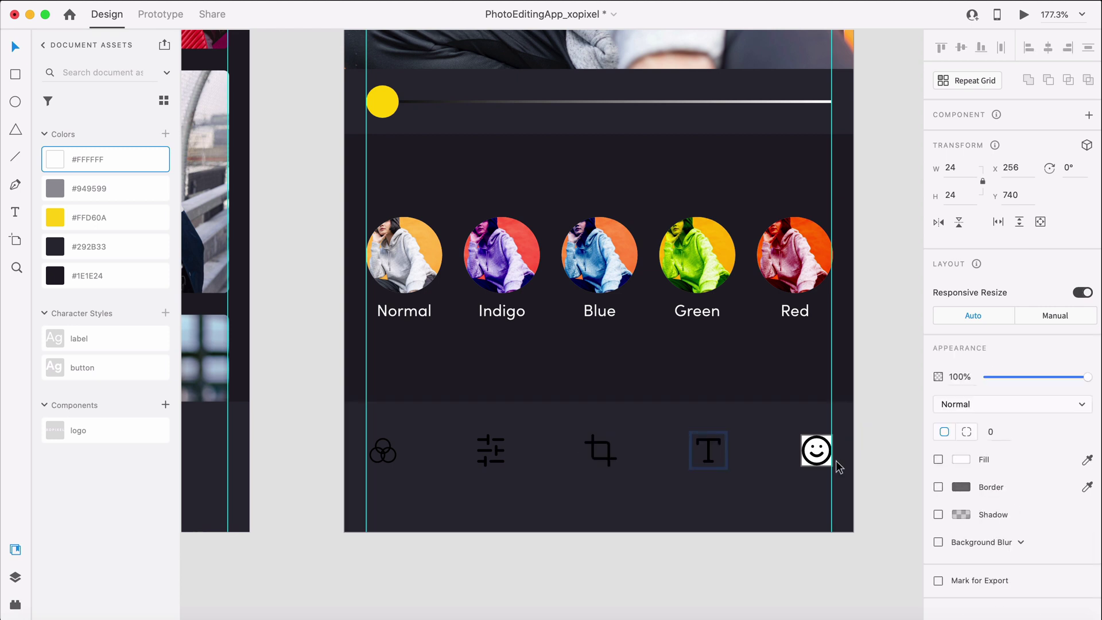
pyautogui.doubleClick(817, 451)
pyautogui.press('super+alt+v')
pyautogui.press('Escape')
# Step: Apply the white swatch as a border to the smiley, T and crop icons
pyautogui.doubleClick(814, 464)
pyautogui.rightClick(140, 154)
pyautogui.click(193, 178)
pyautogui.click(708, 451)
pyautogui.rightClick(147, 155)
pyautogui.click(198, 180)
pyautogui.click(592, 463)
pyautogui.rightClick(150, 158)
pyautogui.click(198, 178)
# Step: Apply white borders to the sliders and colour-filter icons, then deselect to review
pyautogui.click(491, 451)
pyautogui.rightClick(131, 156)
pyautogui.click(184, 179)
pyautogui.click(389, 454)
pyautogui.rightClick(140, 157)
pyautogui.click(197, 177)
pyautogui.click(297, 382)
pyautogui.press('super+z')
pyautogui.press('super+shift+z')
pyautogui.click(299, 342)
# Step: Duplicate the bottom bar's dark background and move the copy below the edit screen
pyautogui.scroll(-7, 300, 343)
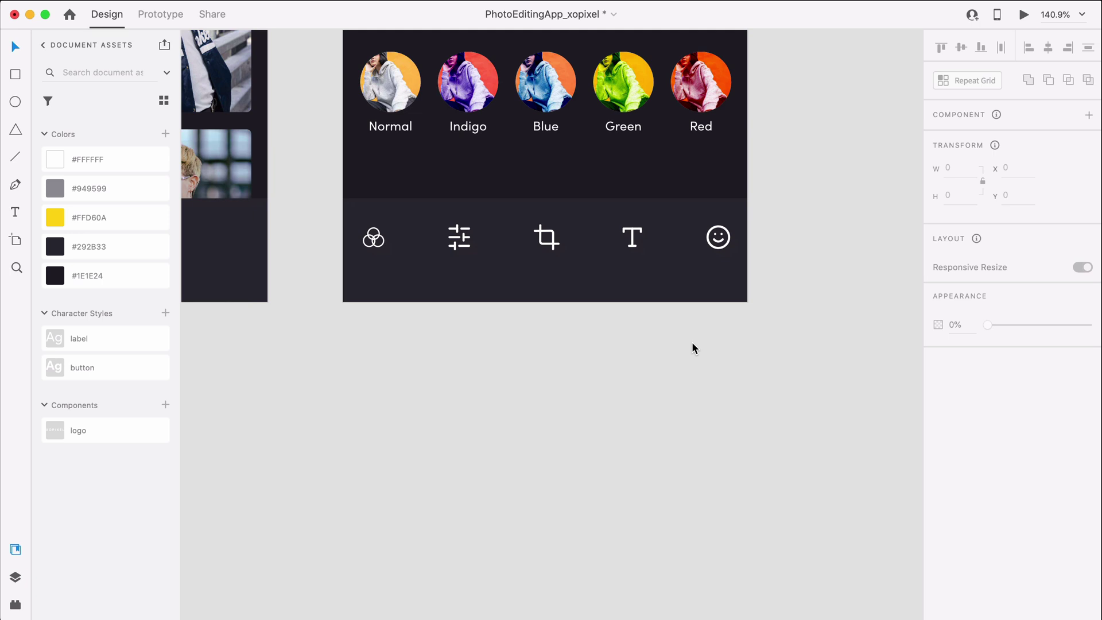
pyautogui.click(534, 283)
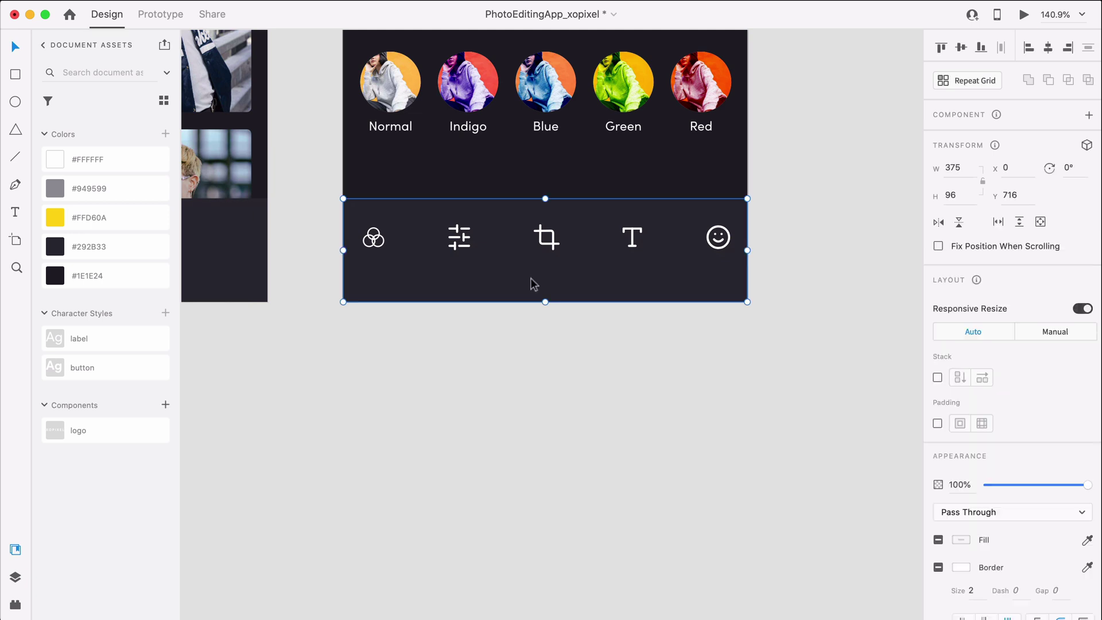
pyautogui.press('super+shift+bracketright')
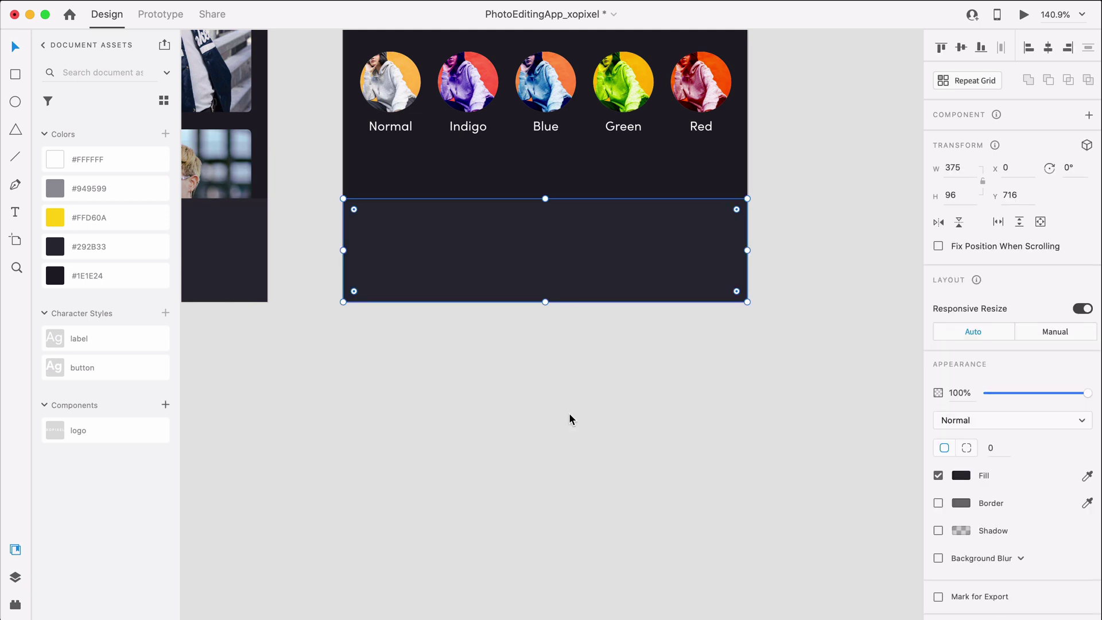
pyautogui.moveTo(571, 260); pyautogui.dragTo(570, 385)
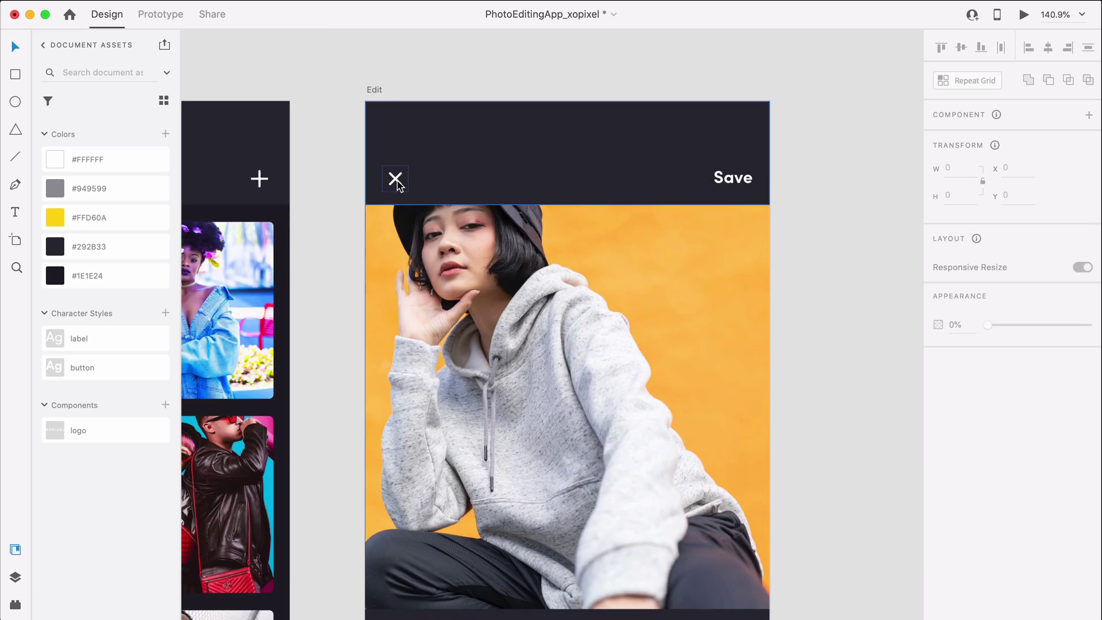
# Step: Copy the header's X icon to the new bar's left end and a duplicate to its right
pyautogui.click(399, 184)
pyautogui.doubleClick(396, 181)
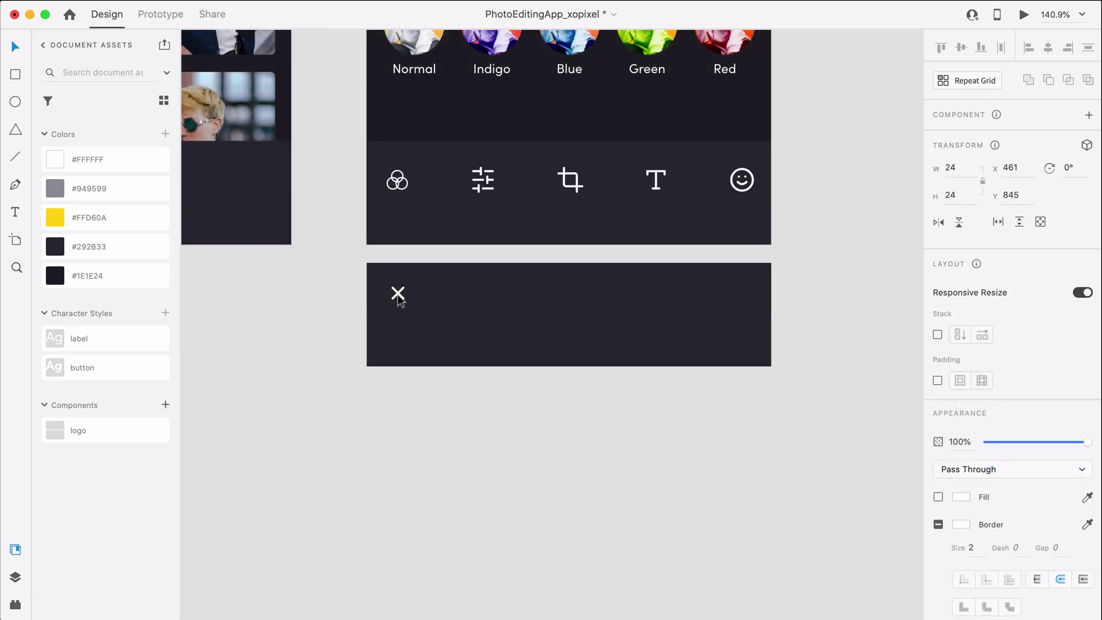
pyautogui.moveTo(401, 300)
pyautogui.mouseDown()
pyautogui.moveTo(410, 303)
pyautogui.moveTo(397, 306)
pyautogui.mouseUp()
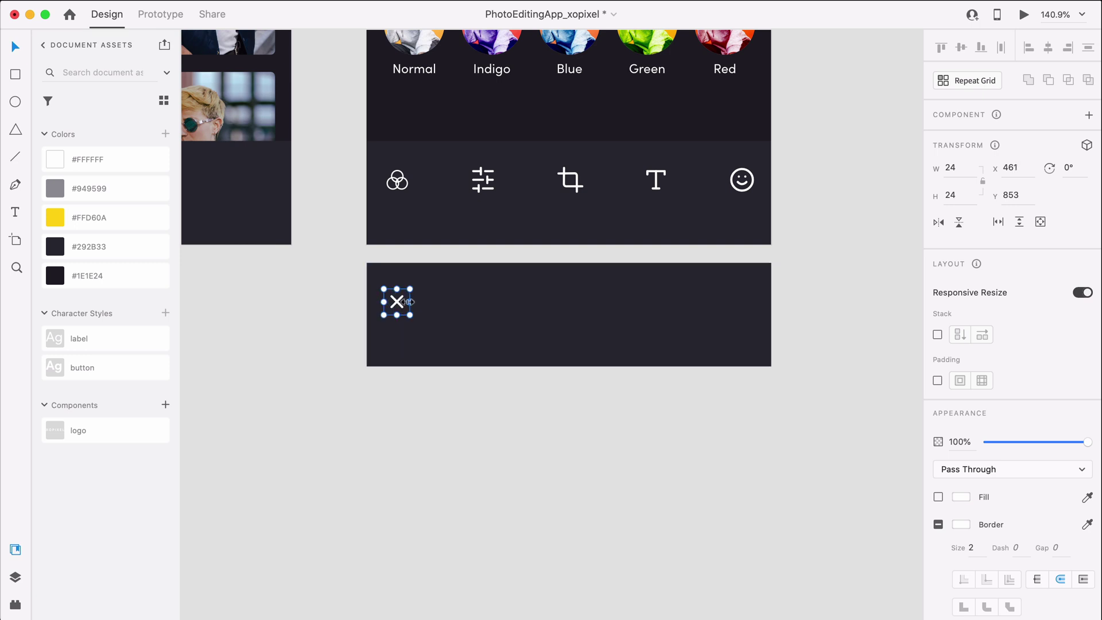
pyautogui.moveTo(400, 306); pyautogui.dragTo(674, 303)
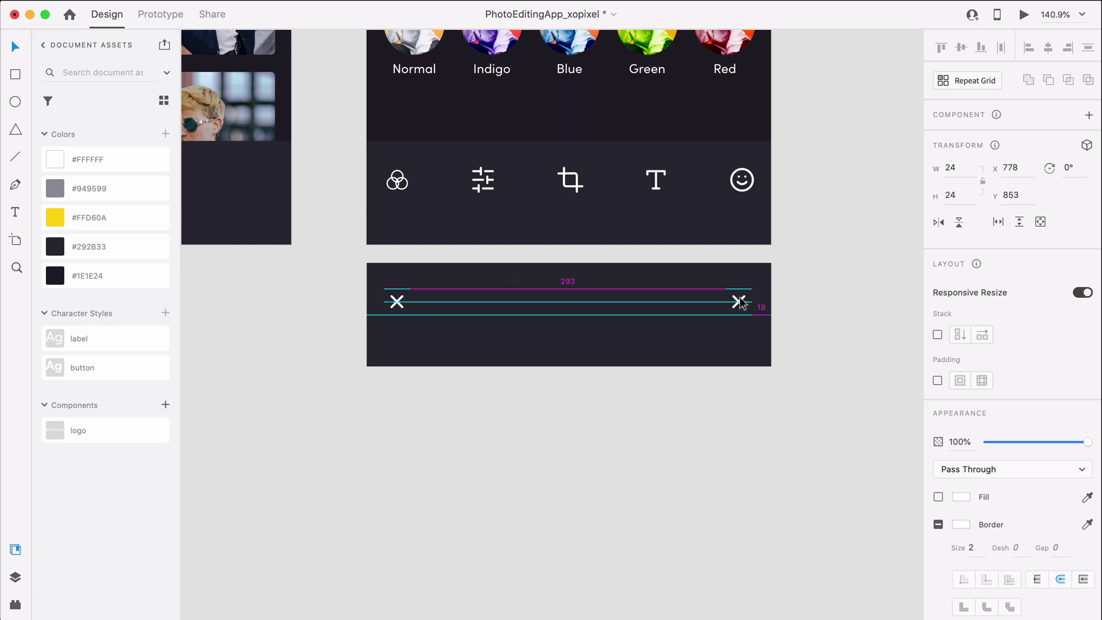
pyautogui.press('Right')
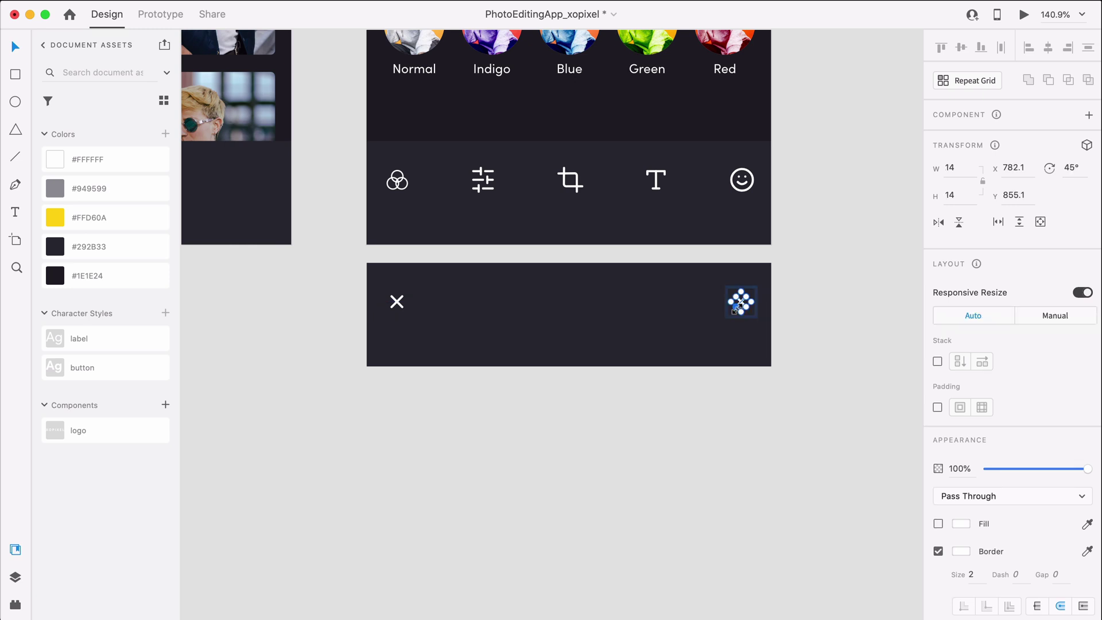
# Step: Replace the right X with the Feather check icon and give it a white outline
pyautogui.hotkey('alt', 'shift', 'p')
pyautogui.scroll(-2, 118, 484)
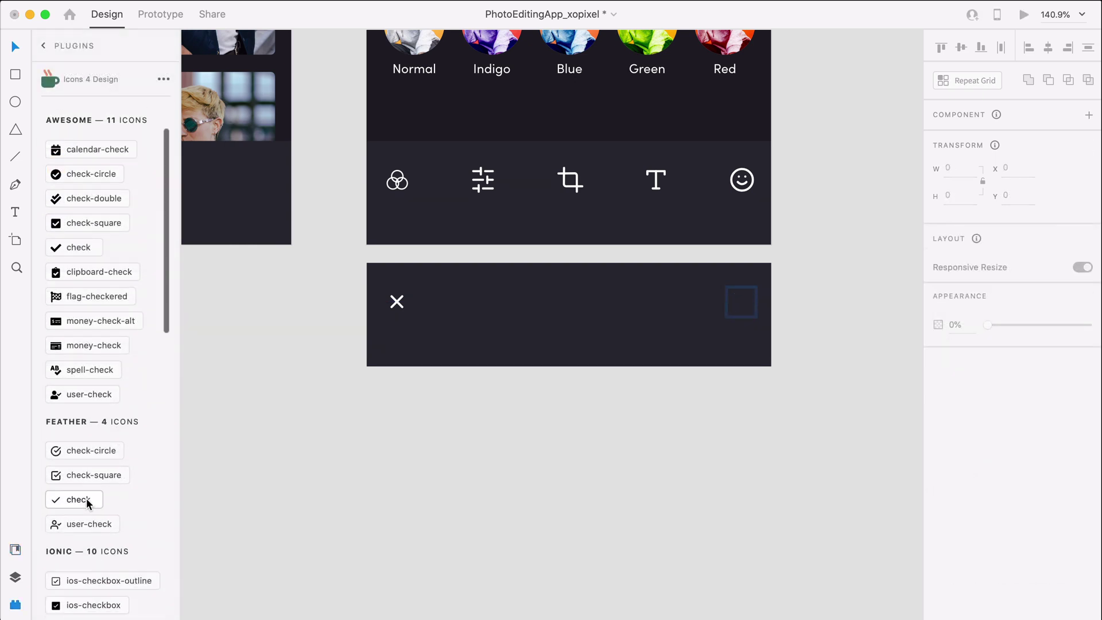
pyautogui.click(89, 504)
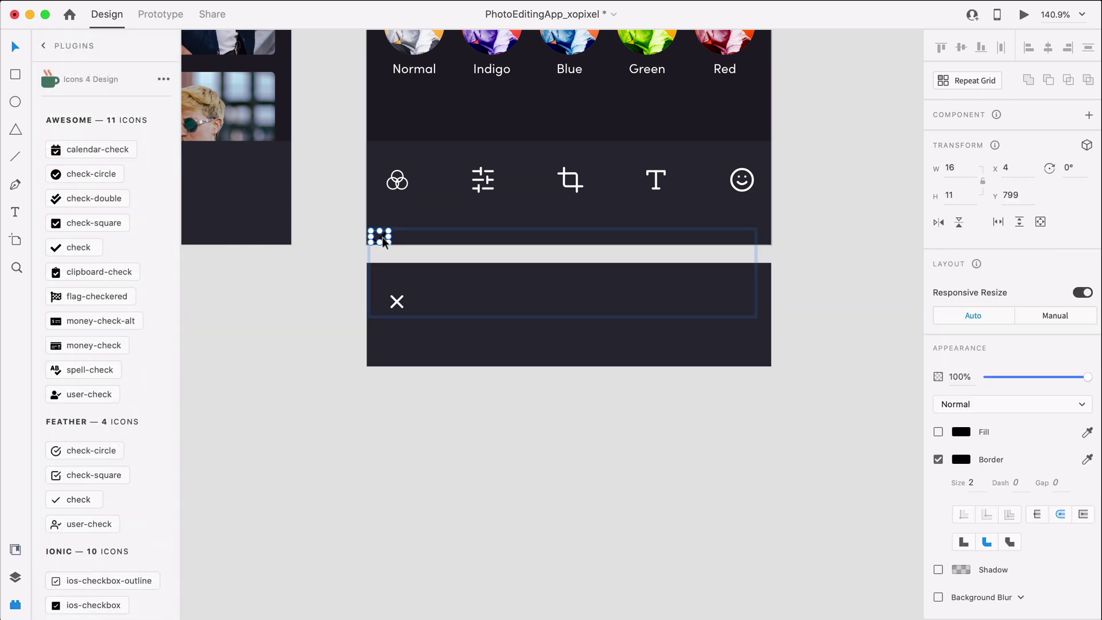
pyautogui.moveTo(383, 241); pyautogui.dragTo(746, 305)
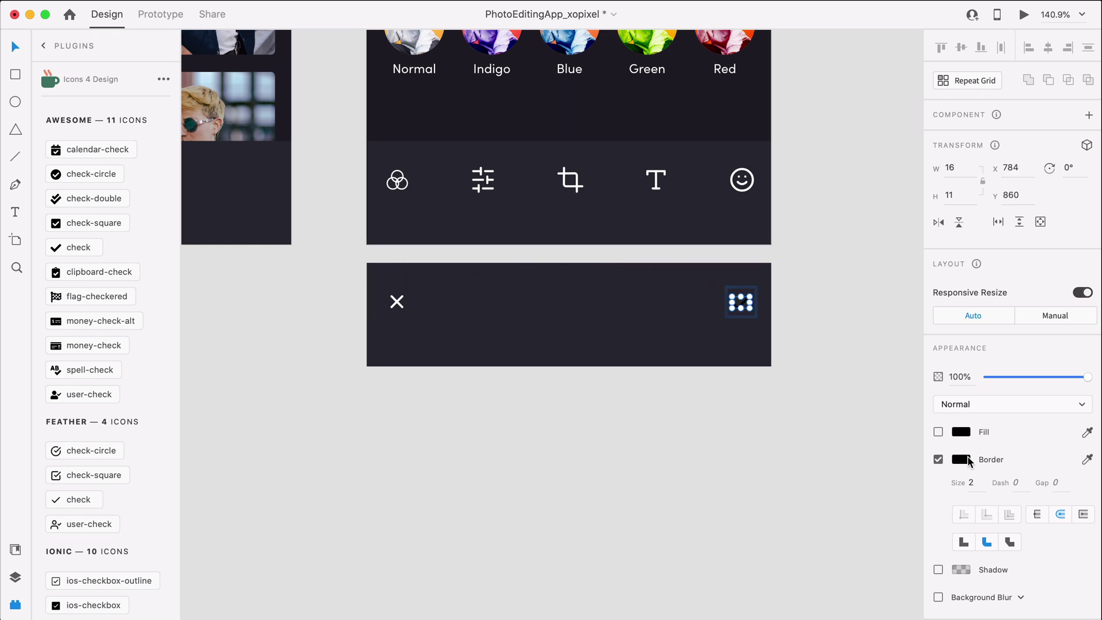
pyautogui.click(969, 460)
pyautogui.click(864, 428)
pyautogui.moveTo(864, 429); pyautogui.dragTo(753, 344)
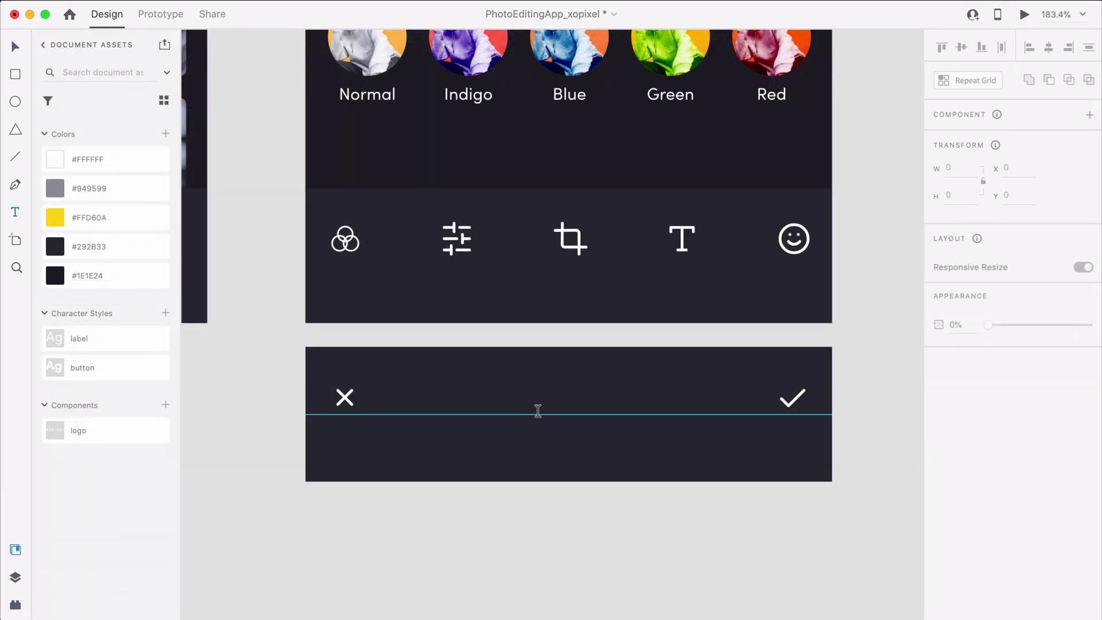
# Step: Add a 'Filter' title with the button text style, centred in the bar
pyautogui.click(532, 412)
pyautogui.press('Escape')
pyautogui.click(167, 373)
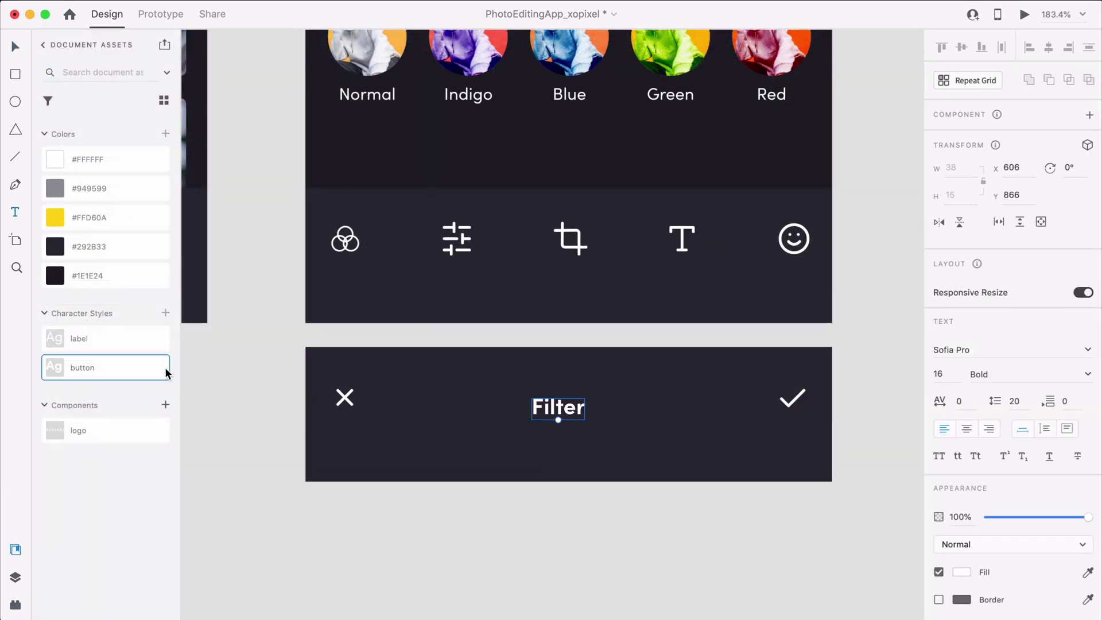
pyautogui.doubleClick(556, 413)
pyautogui.press('Escape')
pyautogui.moveTo(573, 430); pyautogui.dragTo(587, 401)
pyautogui.click(620, 520)
pyautogui.press('super+0')
pyautogui.press('super+shift+y')
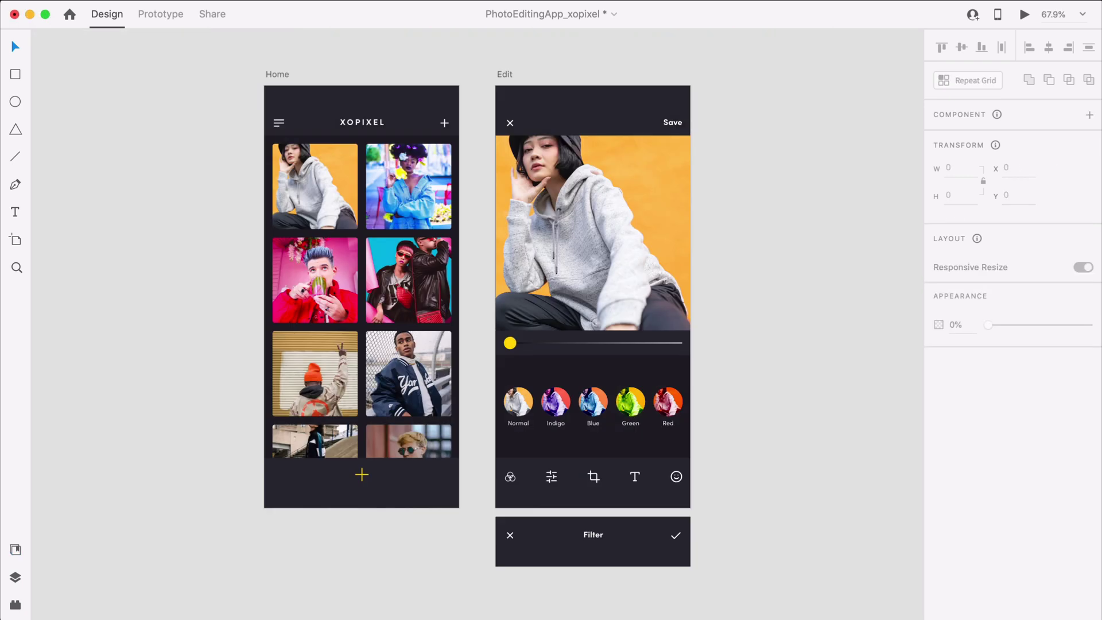